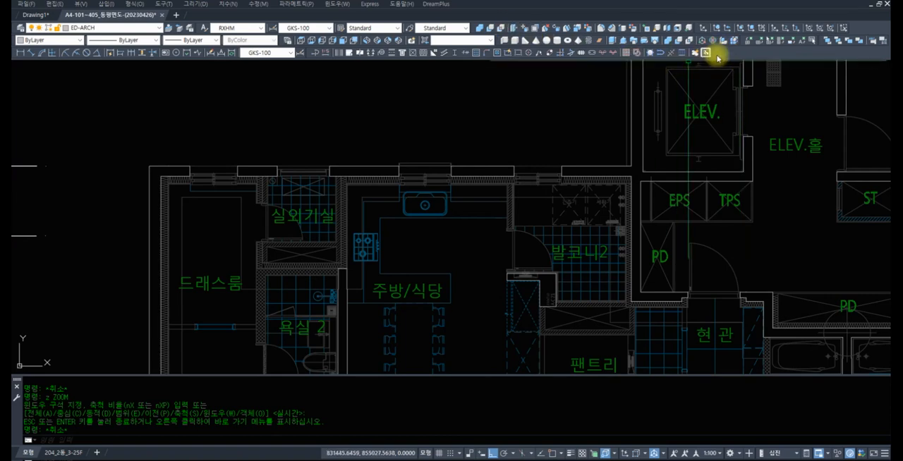
Unlock the position of all floating and fixed toolbars, panels and windows at once
{"action": "right_click", "coordinate": [721, 56]}
{"action": "mouse_move", "coordinate": [746, 62]}
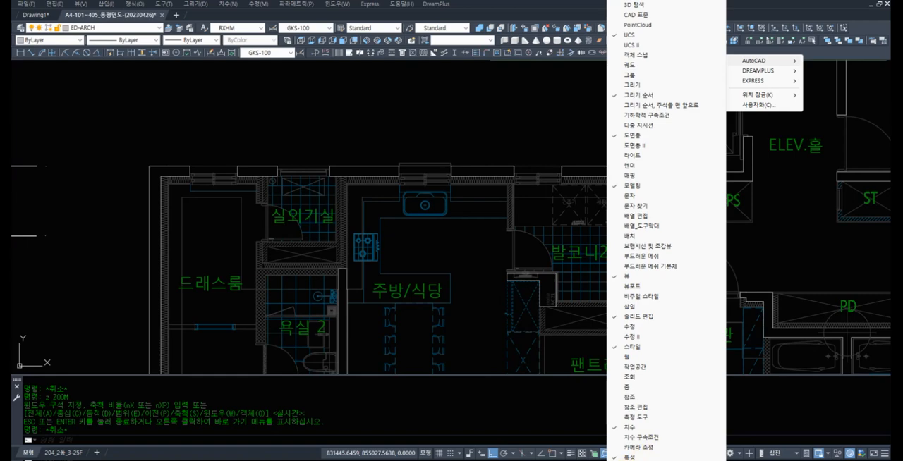
{"action": "mouse_move", "coordinate": [666, 460]}
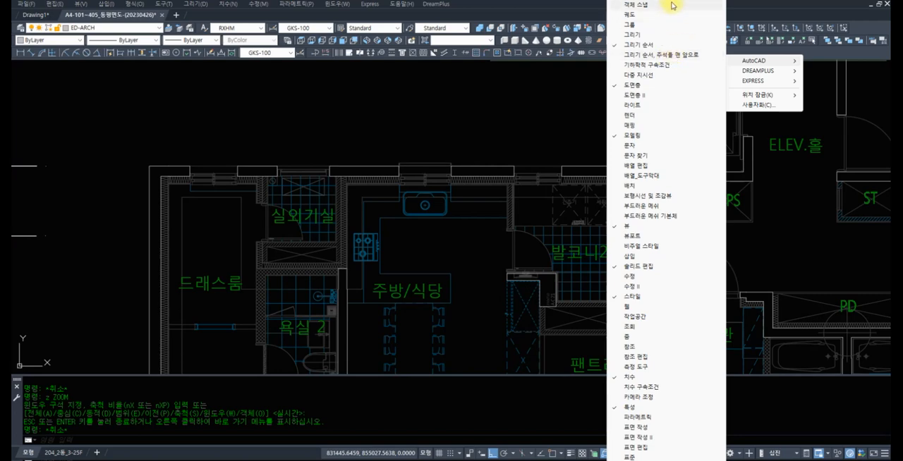
{"action": "mouse_move", "coordinate": [630, 4]}
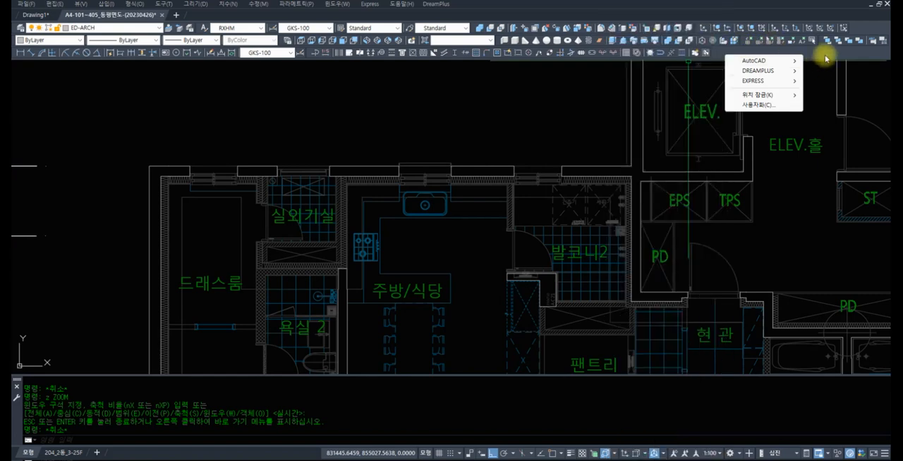
{"action": "mouse_move", "coordinate": [757, 94]}
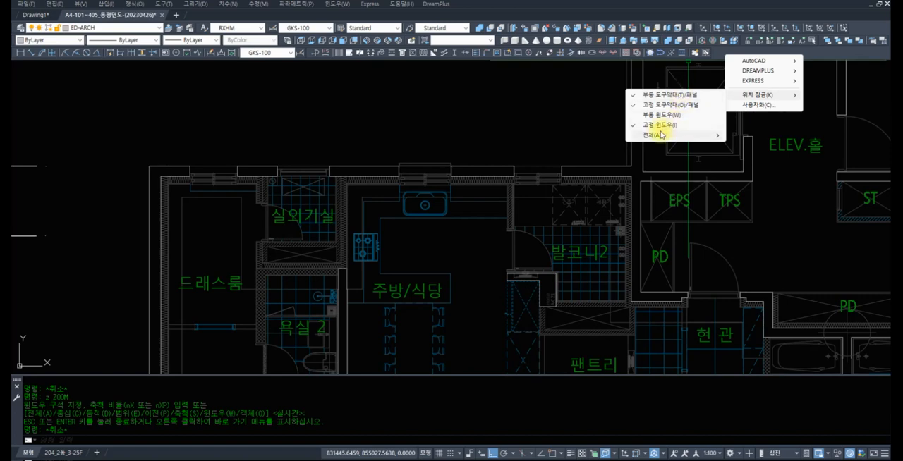
{"action": "mouse_move", "coordinate": [655, 134]}
{"action": "left_click", "coordinate": [747, 146]}
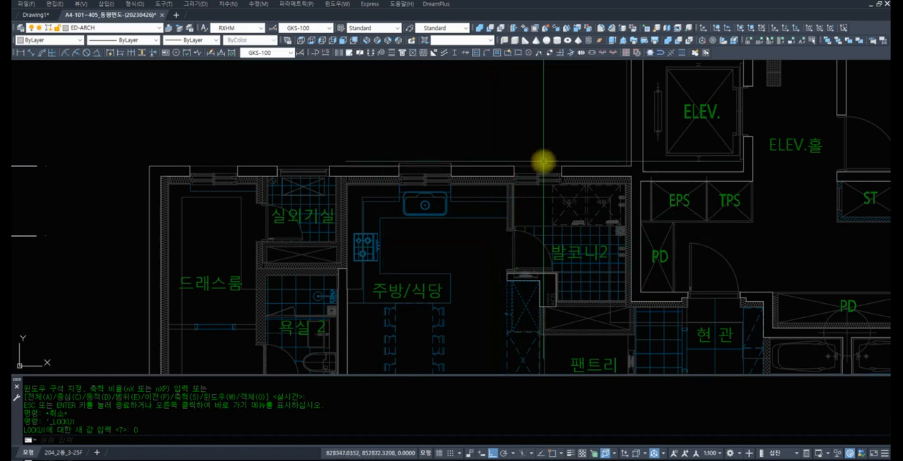
Lock the position of all floating and fixed toolbars, panels and windows at once
{"action": "scroll", "coordinate": [547, 170], "scroll_direction": "down", "scroll_amount": 6}
{"action": "scroll", "coordinate": [496, 169], "scroll_direction": "up", "scroll_amount": 3}
{"action": "scroll", "coordinate": [468, 187], "scroll_direction": "down", "scroll_amount": 2}
{"action": "middle_click_drag", "start_coordinate": [477, 201], "coordinate": [421, 182]}
{"action": "middle_click_drag", "start_coordinate": [529, 178], "coordinate": [479, 195]}
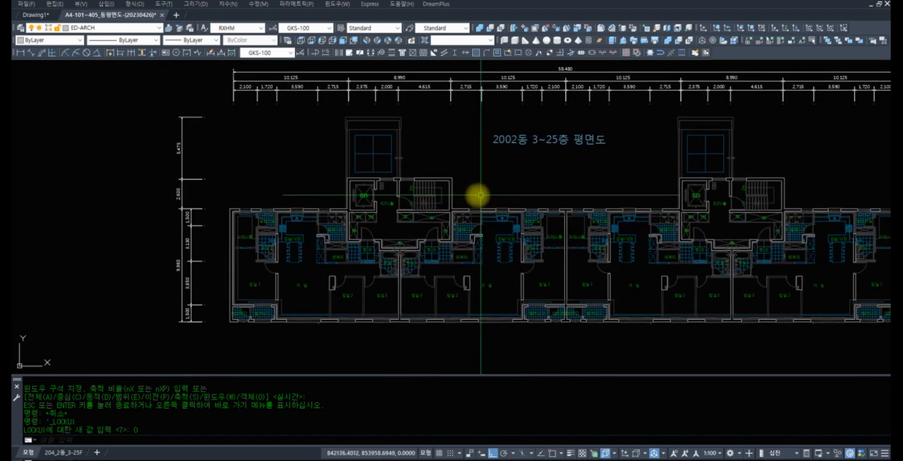
{"action": "right_click", "coordinate": [805, 49]}
{"action": "mouse_move", "coordinate": [851, 91]}
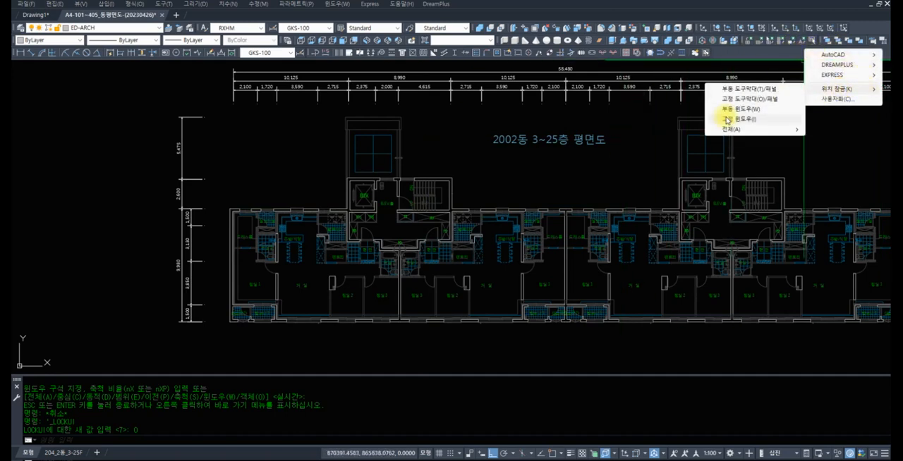
{"action": "mouse_move", "coordinate": [748, 130]}
{"action": "left_click", "coordinate": [830, 129]}
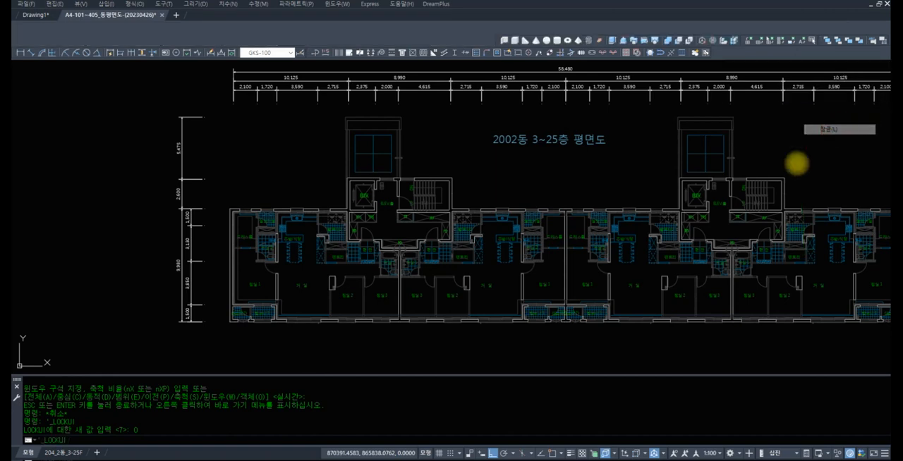
Unlock the position of floating windows (부동 윈도우) only
{"action": "right_click", "coordinate": [792, 56]}
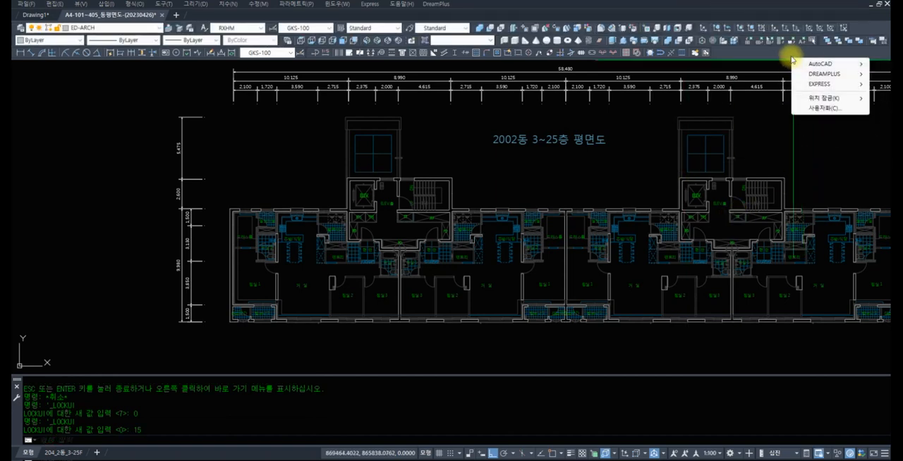
{"action": "mouse_move", "coordinate": [832, 98]}
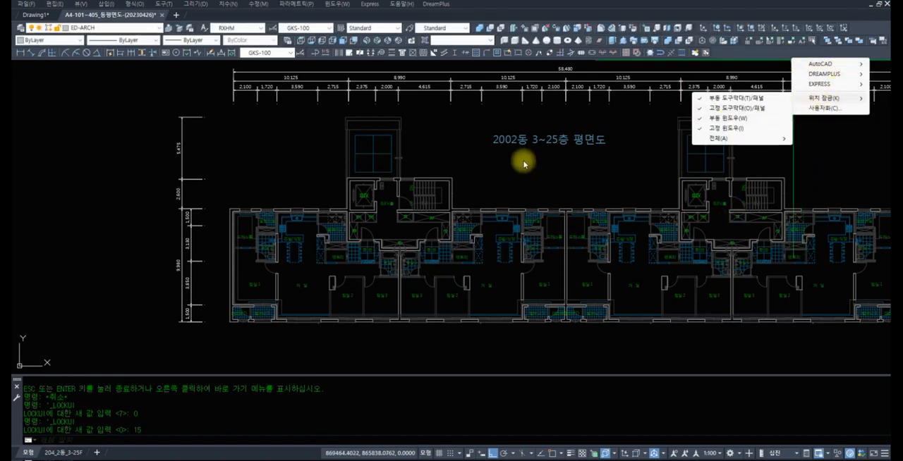
{"action": "left_click", "coordinate": [703, 119]}
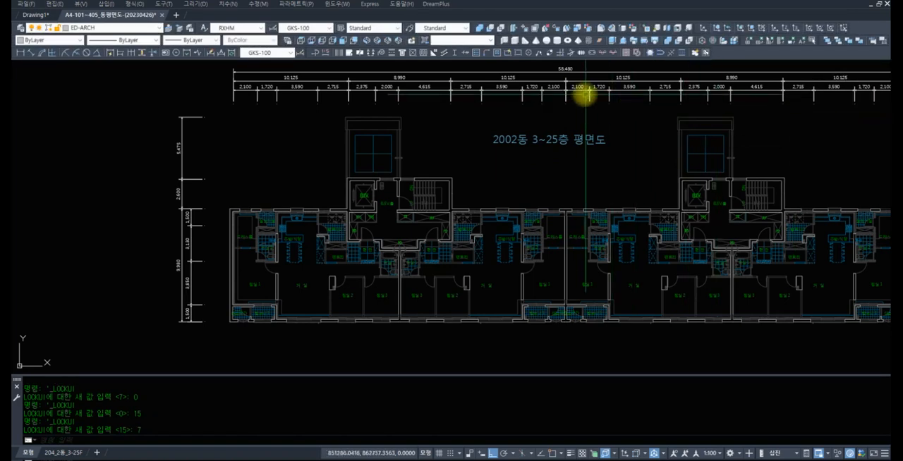
Open the External References palette with XREF and try to move it from its anchored place
{"action": "type", "text": "xref"}
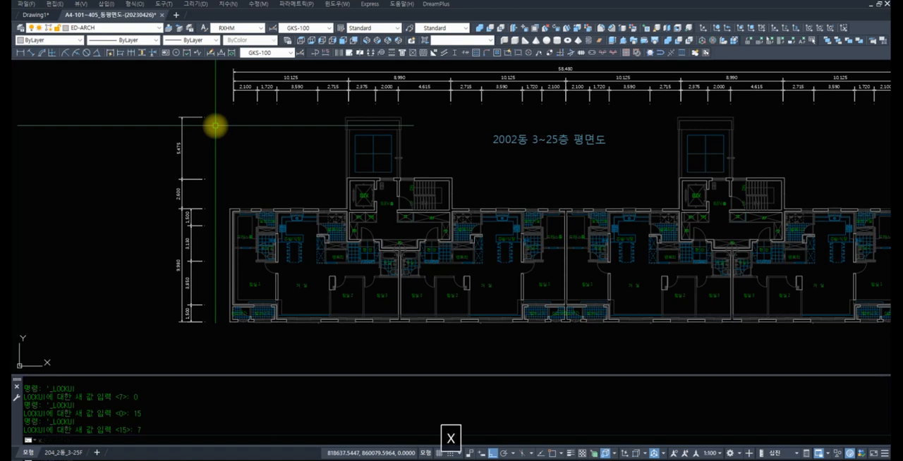
{"action": "key", "text": "space"}
{"action": "mouse_move", "coordinate": [17, 93]}
{"action": "left_mouse_down"}
{"action": "mouse_move", "coordinate": [115, 105]}
{"action": "mouse_move", "coordinate": [92, 115]}
{"action": "mouse_move", "coordinate": [93, 107]}
{"action": "mouse_move", "coordinate": [52, 111]}
{"action": "mouse_move", "coordinate": [89, 106]}
{"action": "mouse_move", "coordinate": [52, 111]}
{"action": "mouse_move", "coordinate": [32, 89]}
{"action": "mouse_move", "coordinate": [18, 92]}
{"action": "mouse_move", "coordinate": [18, 80]}
{"action": "mouse_move", "coordinate": [19, 91]}
{"action": "mouse_move", "coordinate": [837, 127]}
{"action": "mouse_move", "coordinate": [862, 116]}
{"action": "mouse_move", "coordinate": [863, 97]}
{"action": "mouse_move", "coordinate": [61, 174]}
{"action": "mouse_move", "coordinate": [48, 117]}
{"action": "mouse_move", "coordinate": [20, 101]}
{"action": "left_mouse_up"}
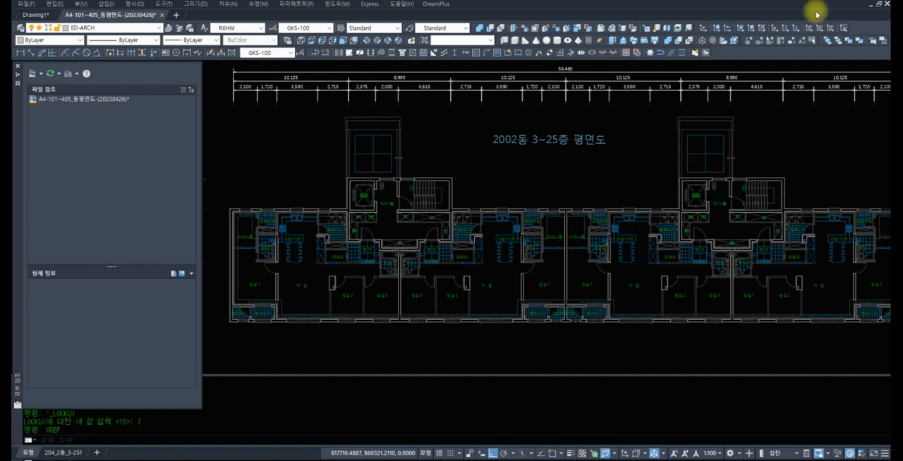
Review the position lock settings for floating and fixed toolbars and windows without changing any
{"action": "right_click", "coordinate": [793, 52]}
{"action": "mouse_move", "coordinate": [811, 92]}
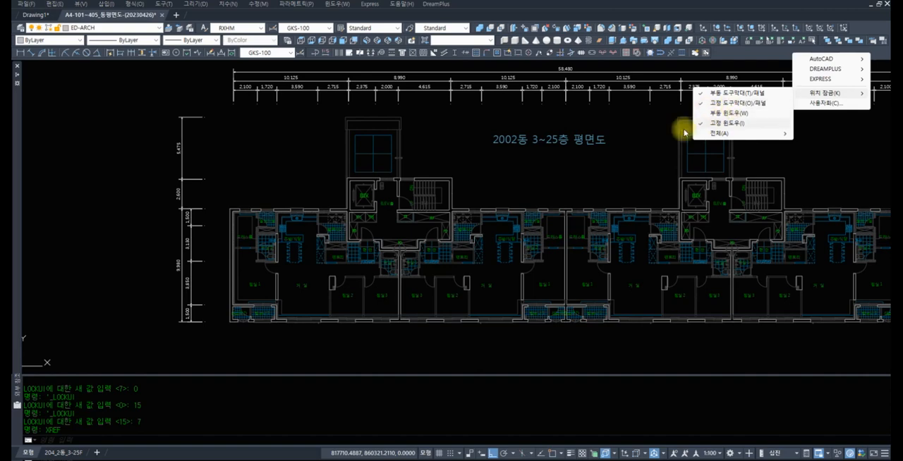
{"action": "left_click", "coordinate": [623, 129]}
{"action": "left_click", "coordinate": [623, 125]}
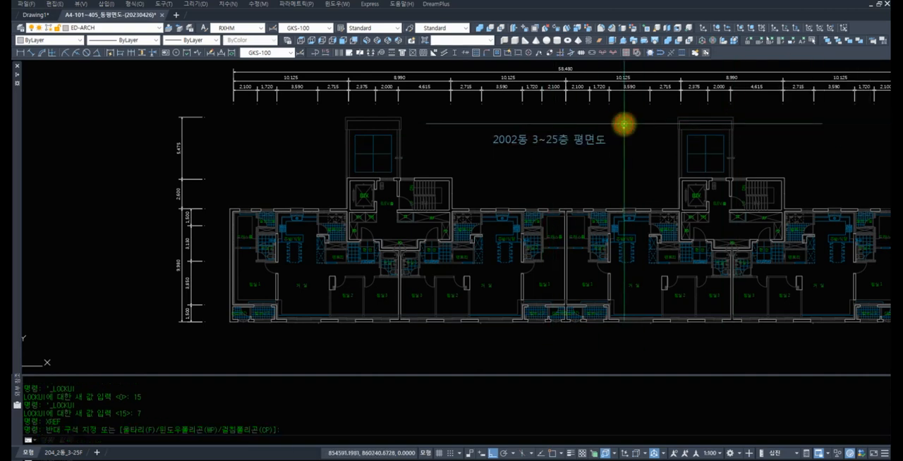
{"action": "key", "text": "Escape"}
{"action": "key", "text": "Escape"}
Zoom to a window enclosing the whole 2002동 floor plan and the small site plan beside it
{"action": "type", "text": "z"}
{"action": "key", "text": "space"}
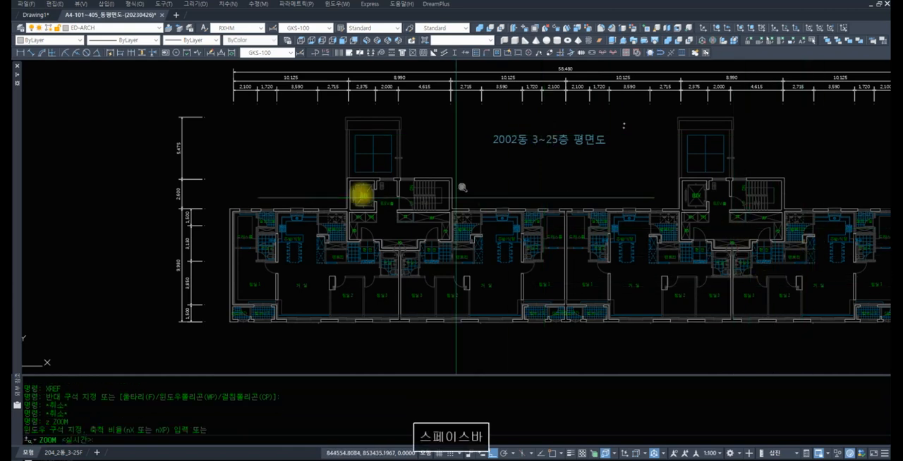
{"action": "scroll", "coordinate": [402, 202], "scroll_direction": "down", "scroll_amount": 4}
{"action": "left_click", "coordinate": [822, 312]}
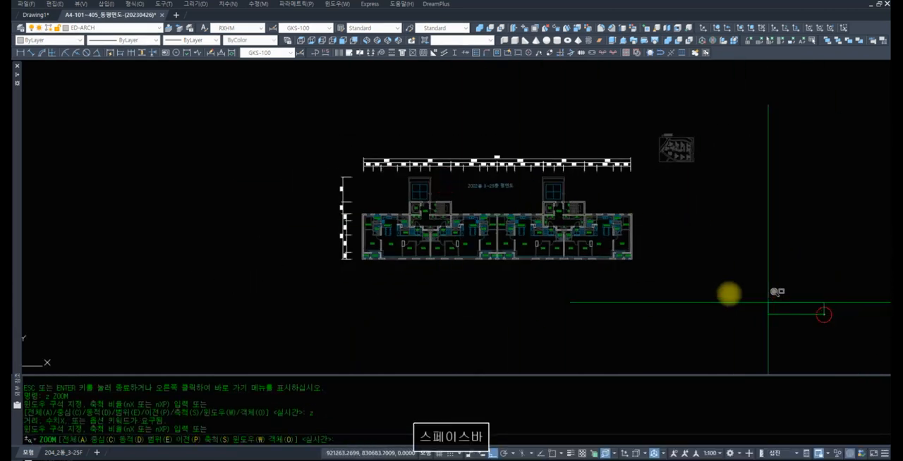
{"action": "left_click", "coordinate": [195, 106]}
{"action": "type", "text": "v"}
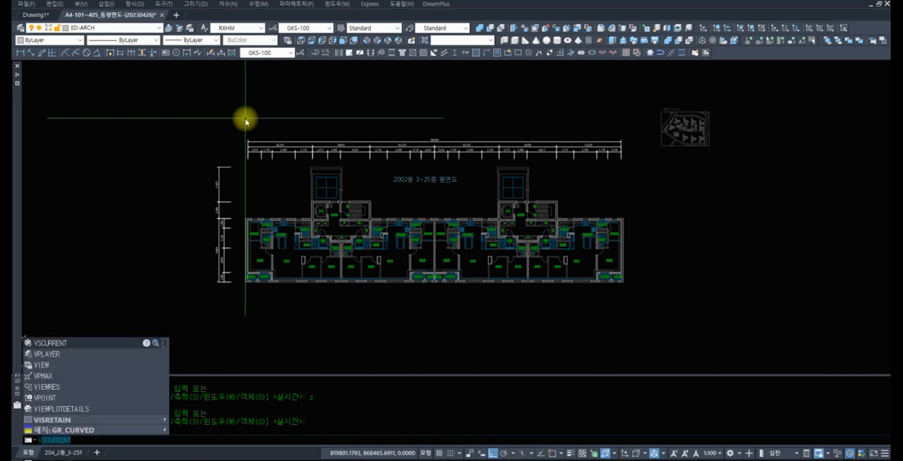
{"action": "key", "text": "Escape"}
{"action": "type", "text": "vp"}
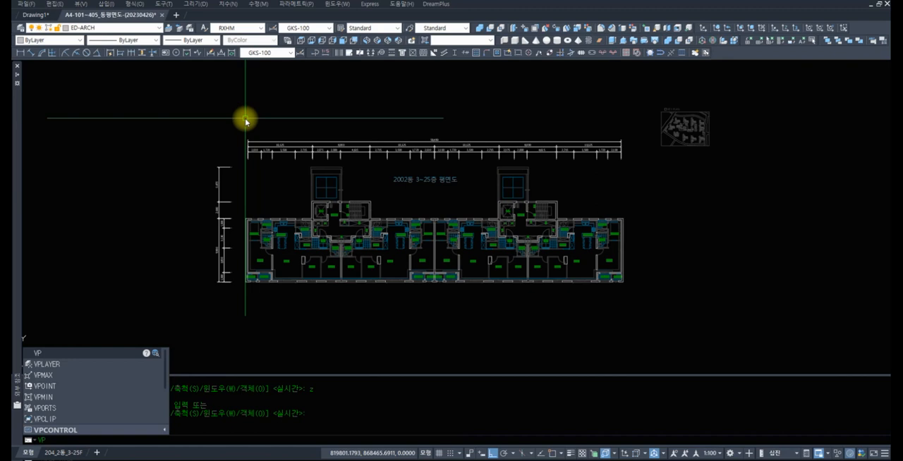
{"action": "type", "text": "OINT"}
{"action": "key", "text": "Return"}
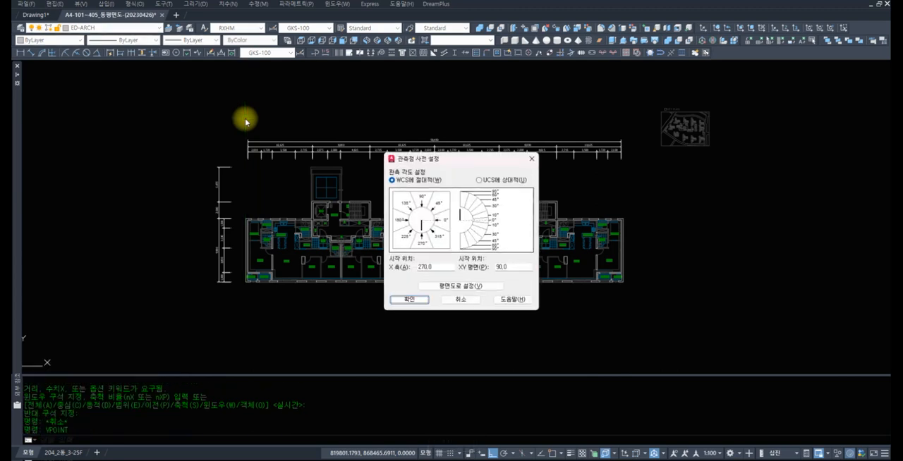
{"action": "key", "text": "Escape"}
{"action": "key", "text": "Escape"}
{"action": "key", "text": "Escape"}
{"action": "key", "text": "Escape"}
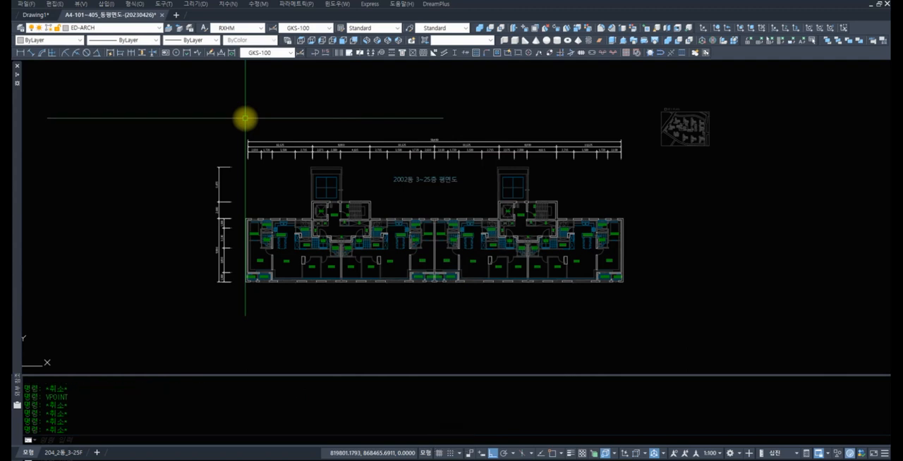
{"action": "type", "text": "p"}
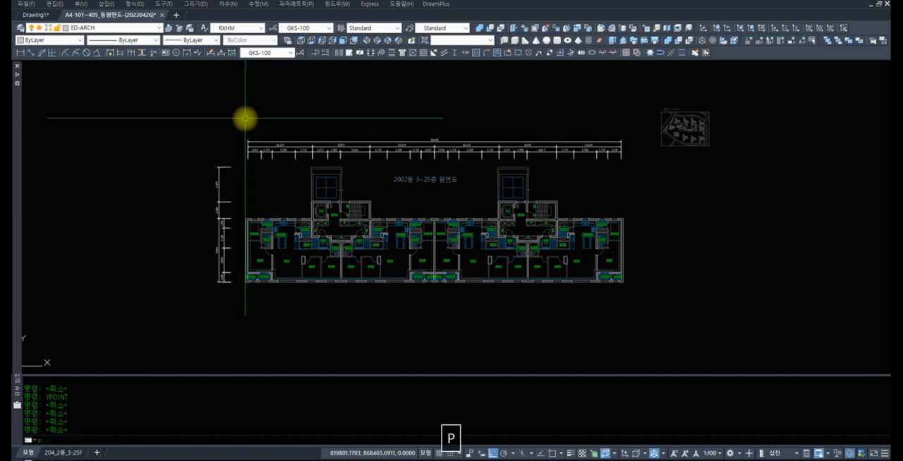
{"action": "key", "text": "Escape"}
Open the Viewports dialog with the VPORTS command
{"action": "type", "text": "v"}
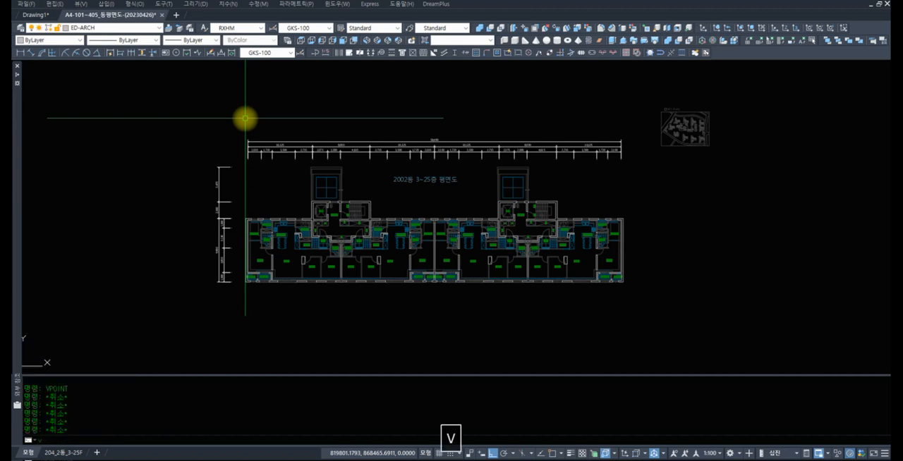
{"action": "type", "text": "ports"}
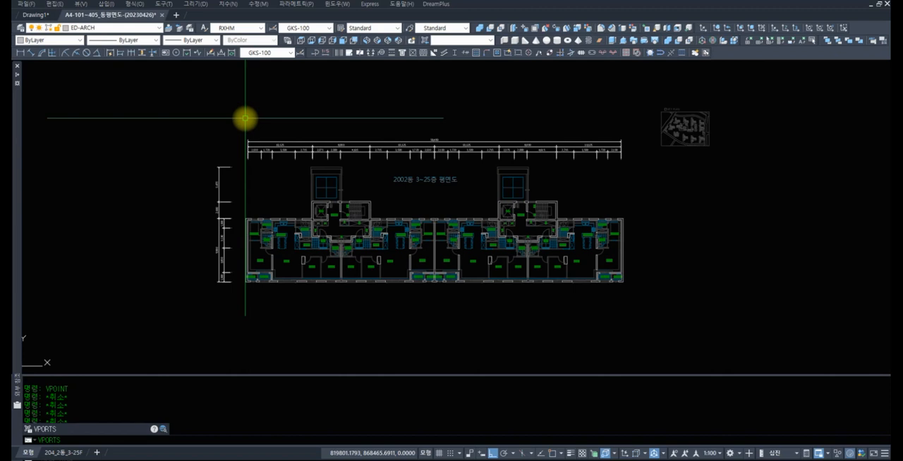
{"action": "key", "text": "Return"}
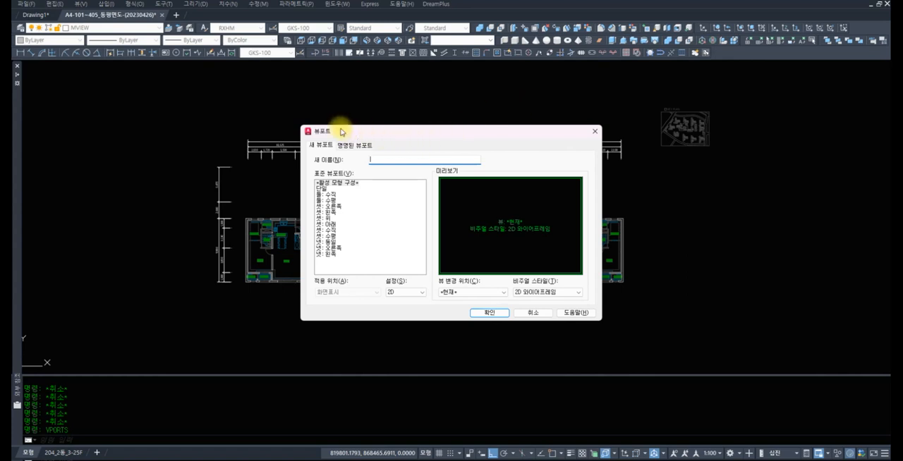
Preview the standard viewport layouts in turn, from 단일 (Single) through 넷: 왼쪽 (Four: Left)
{"action": "left_click", "coordinate": [335, 190]}
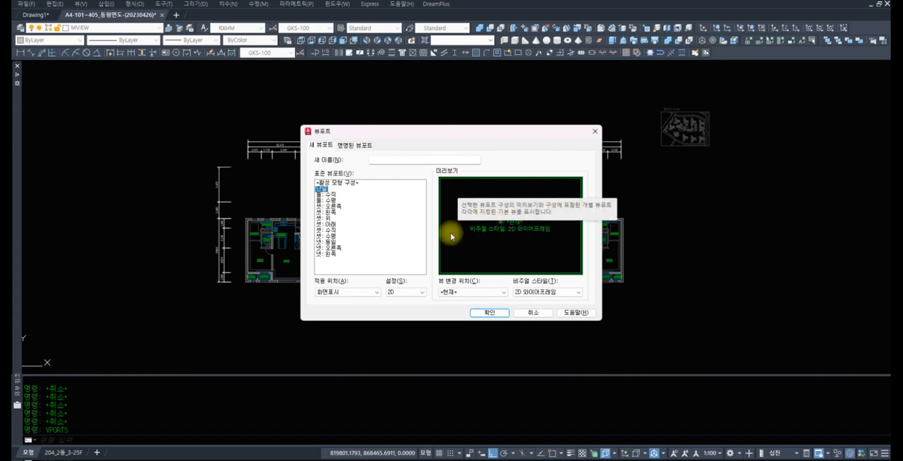
{"action": "left_click", "coordinate": [328, 194]}
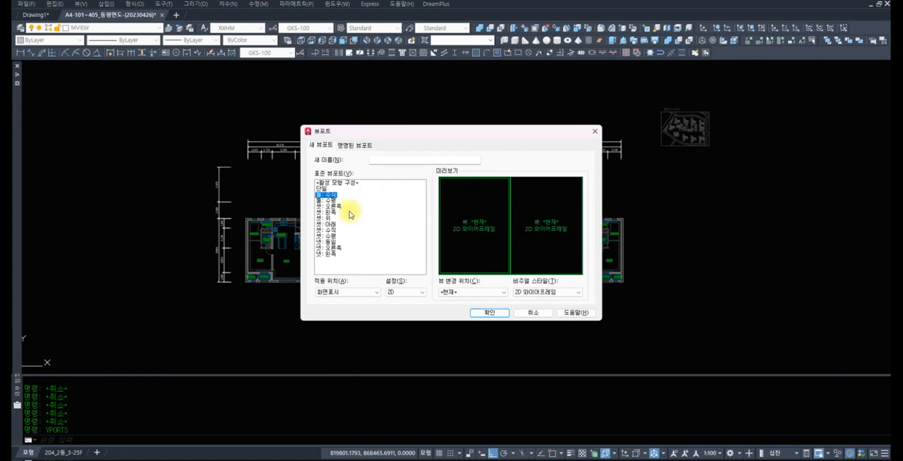
{"action": "left_click", "coordinate": [330, 201]}
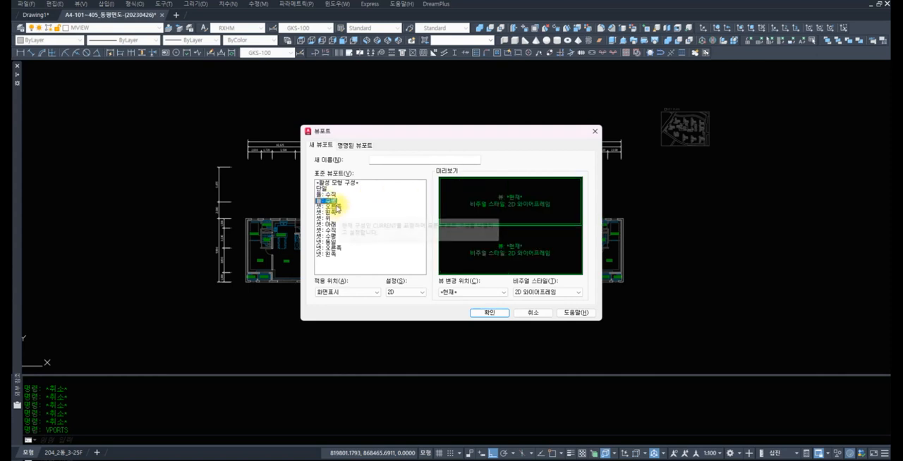
{"action": "left_click", "coordinate": [333, 213]}
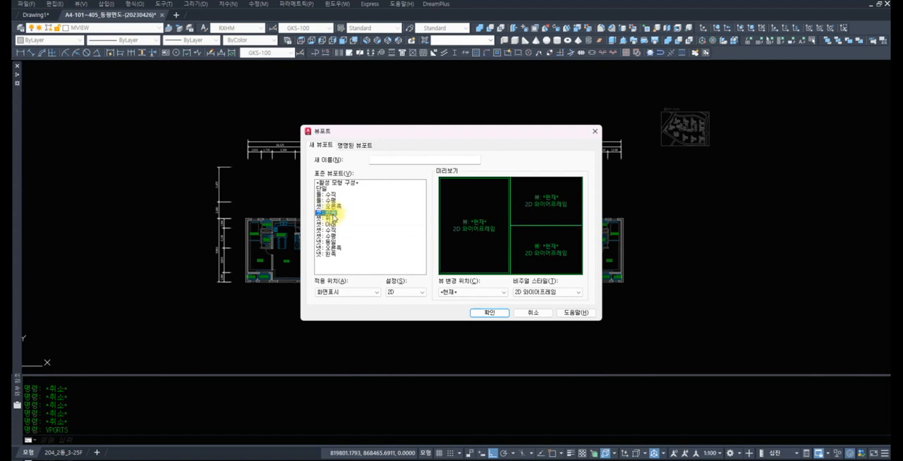
{"action": "left_click", "coordinate": [333, 217]}
{"action": "left_click", "coordinate": [332, 224]}
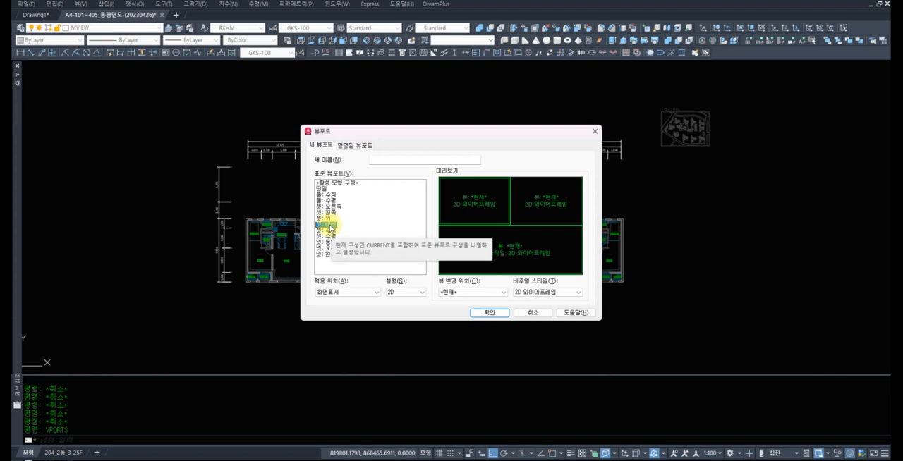
{"action": "left_click", "coordinate": [331, 230]}
{"action": "left_click", "coordinate": [329, 237]}
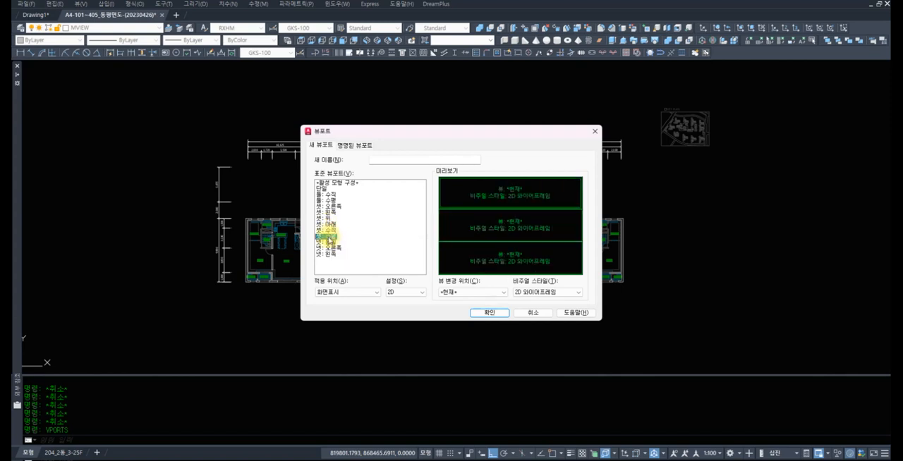
{"action": "left_click", "coordinate": [328, 242]}
{"action": "left_click", "coordinate": [328, 247]}
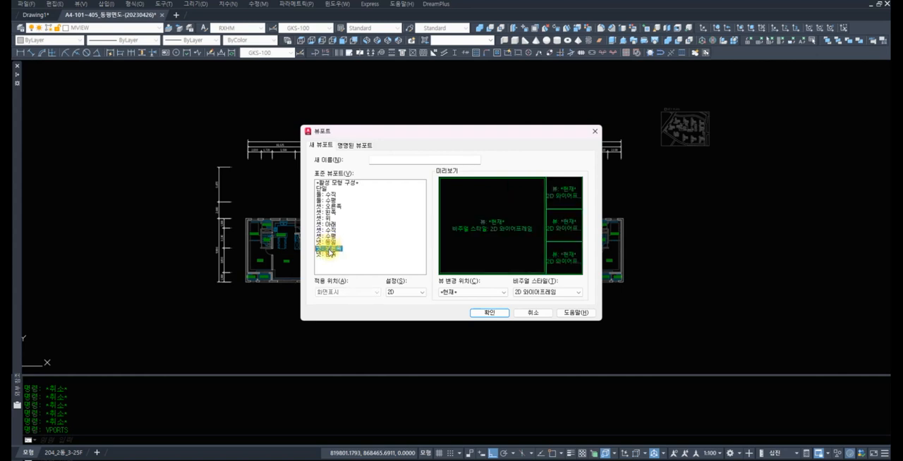
{"action": "left_click", "coordinate": [329, 254]}
Split model space into three viewports with the 셋: 오른쪽 (Three: Right) layout
{"action": "left_click", "coordinate": [328, 202]}
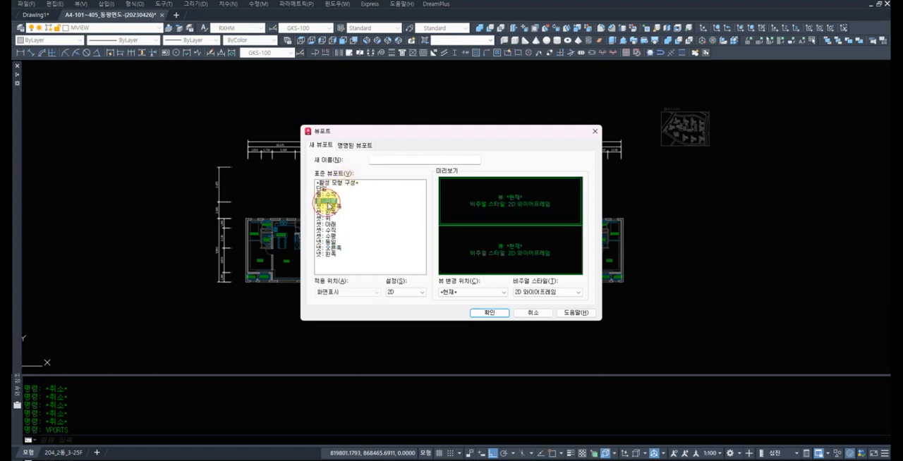
{"action": "left_click", "coordinate": [329, 207]}
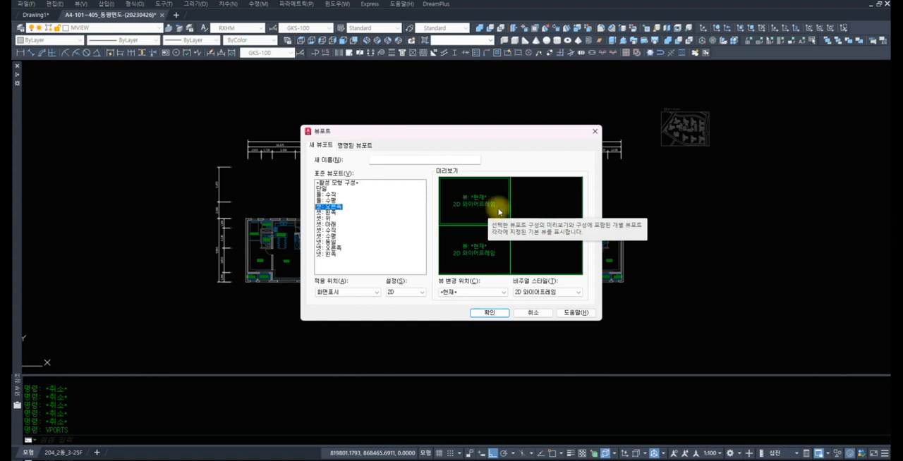
{"action": "left_click", "coordinate": [487, 314]}
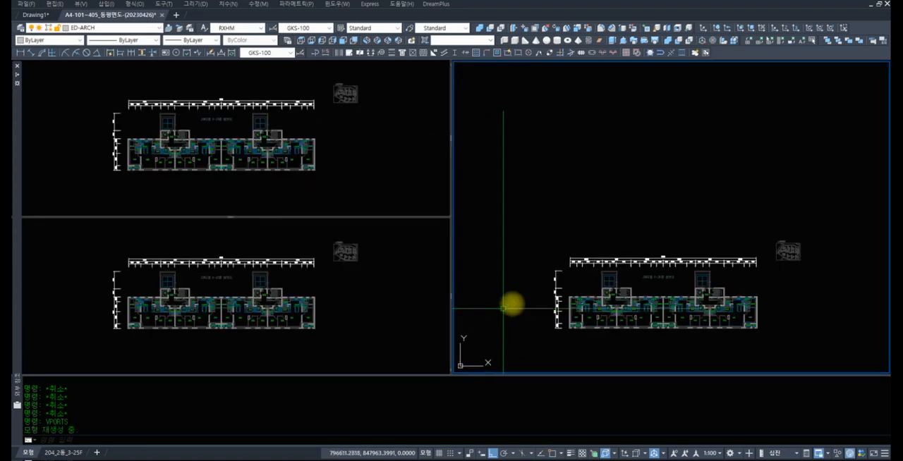
Activate the model space viewports in turn and zoom each one separately to compare their independent views
{"action": "scroll", "coordinate": [628, 185], "scroll_direction": "down", "scroll_amount": 5}
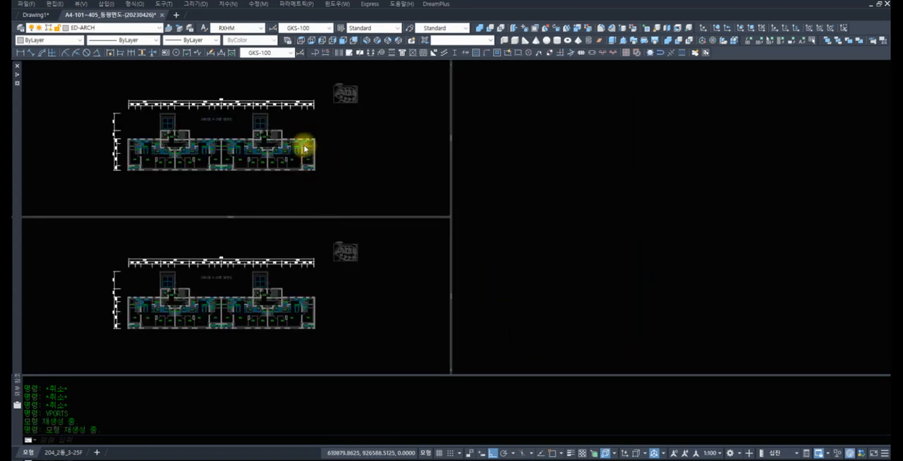
{"action": "left_click", "coordinate": [356, 131]}
{"action": "scroll", "coordinate": [331, 156], "scroll_direction": "down", "scroll_amount": 3}
{"action": "left_click", "coordinate": [352, 260]}
{"action": "scroll", "coordinate": [338, 283], "scroll_direction": "down", "scroll_amount": 2}
{"action": "scroll", "coordinate": [321, 277], "scroll_direction": "up", "scroll_amount": 6}
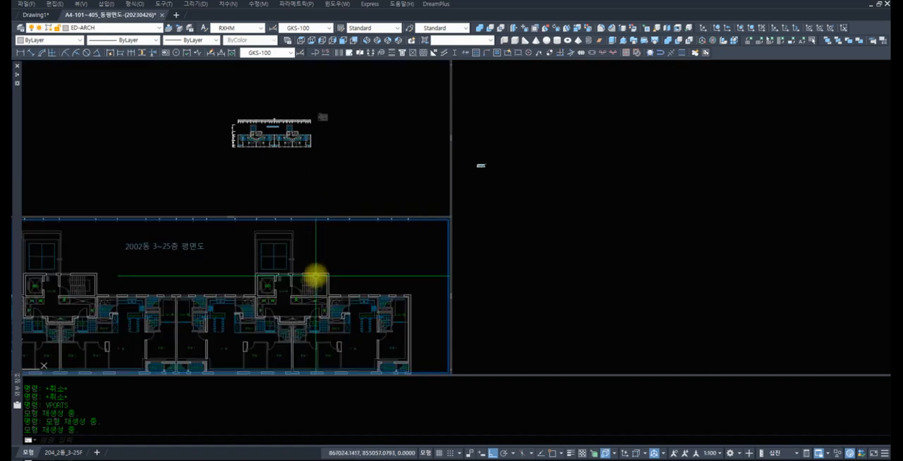
Frame the floor plan in the large full-height viewport and set it to the southwest isometric view
{"action": "left_click", "coordinate": [509, 210]}
{"action": "scroll", "coordinate": [511, 187], "scroll_direction": "down", "scroll_amount": 2}
{"action": "middle_click_drag", "start_coordinate": [515, 191], "coordinate": [615, 231]}
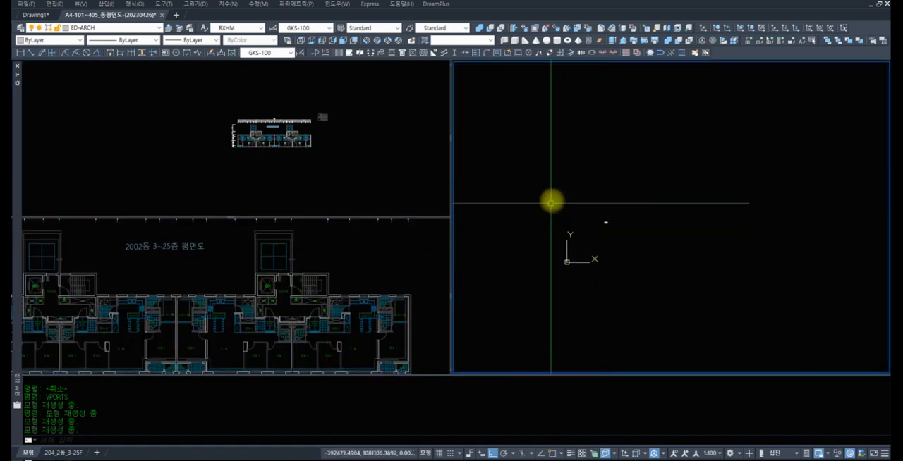
{"action": "scroll", "coordinate": [599, 221], "scroll_direction": "up", "scroll_amount": 10}
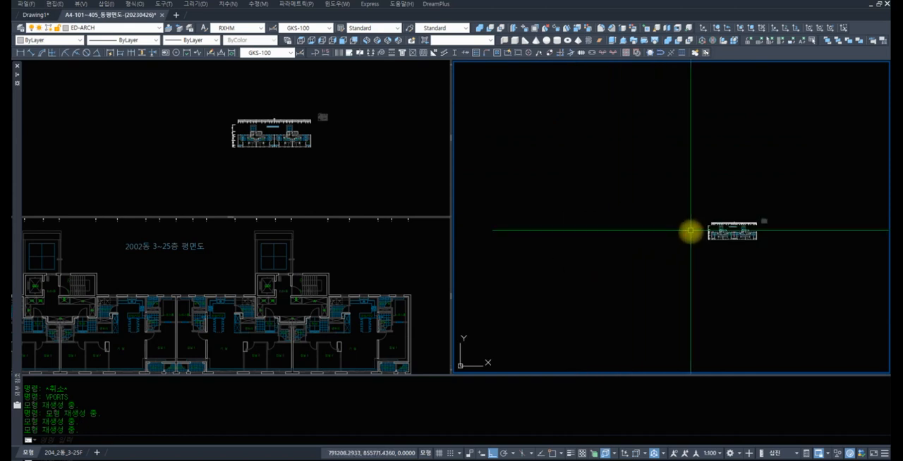
{"action": "middle_click_drag", "start_coordinate": [730, 220], "coordinate": [665, 202]}
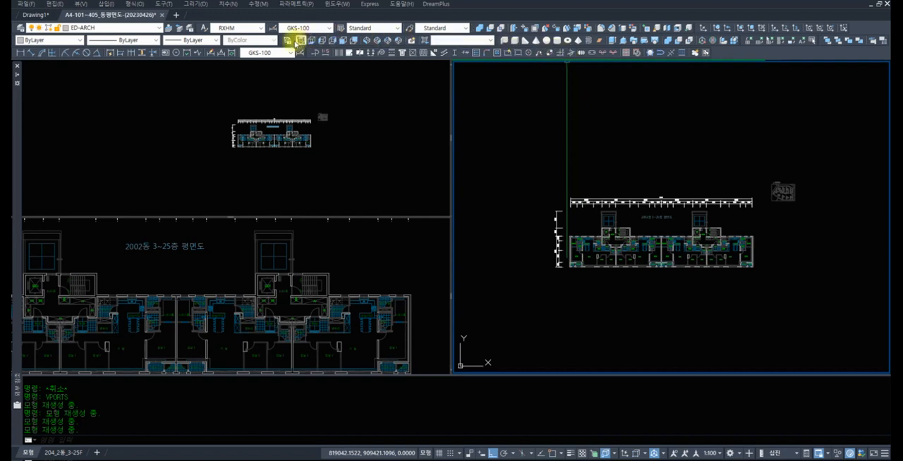
{"action": "left_click", "coordinate": [367, 40]}
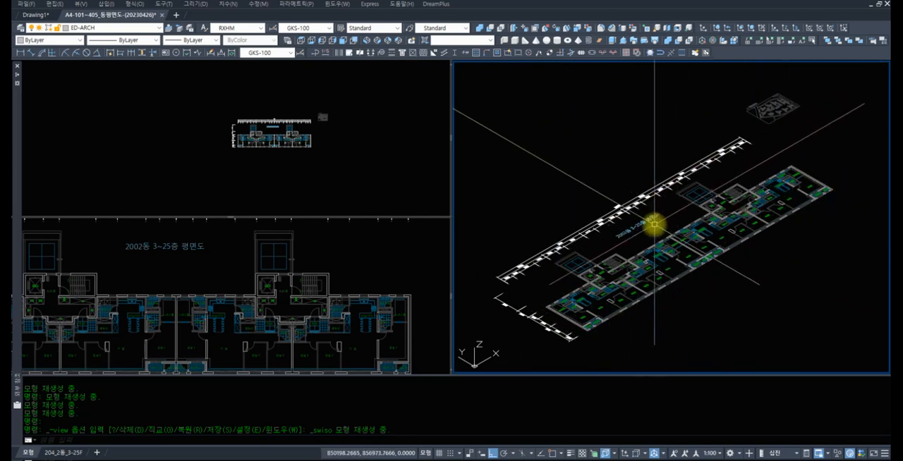
Activate the upper small viewport and set it to the left side view
{"action": "left_click", "coordinate": [244, 161]}
{"action": "scroll", "coordinate": [211, 145], "scroll_direction": "up", "scroll_amount": 2}
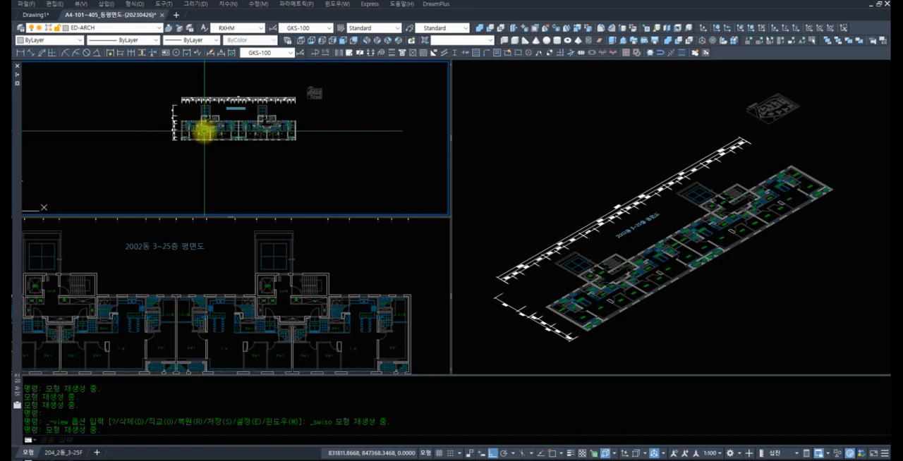
{"action": "middle_click_drag", "start_coordinate": [217, 137], "coordinate": [194, 139]}
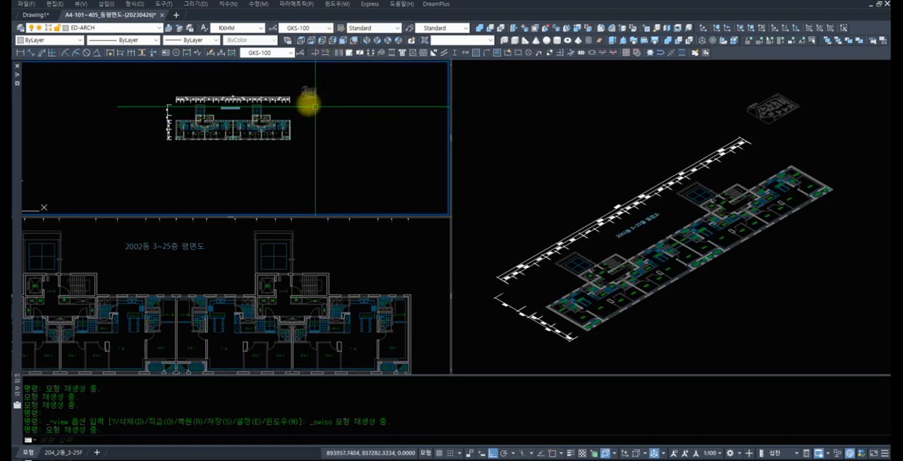
{"action": "left_click", "coordinate": [322, 44]}
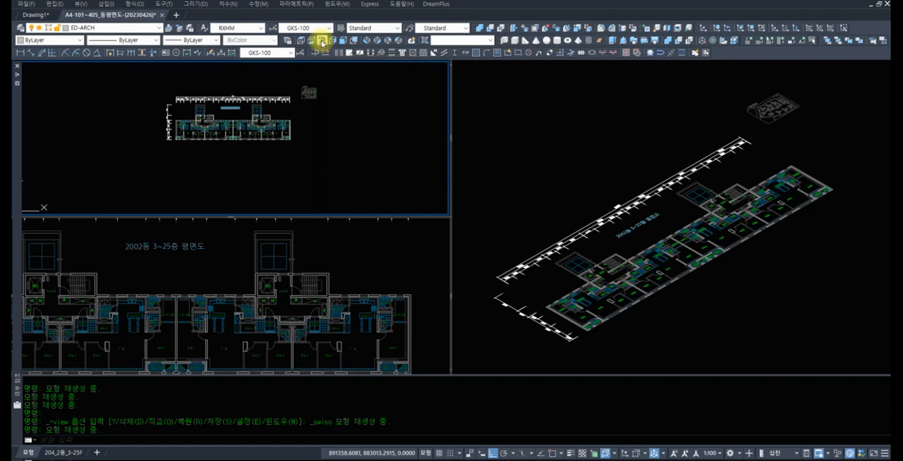
{"action": "mouse_move", "coordinate": [290, 143]}
{"action": "middle_mouse_down"}
{"action": "mouse_move", "coordinate": [303, 172]}
{"action": "mouse_move", "coordinate": [284, 156]}
{"action": "middle_mouse_up"}
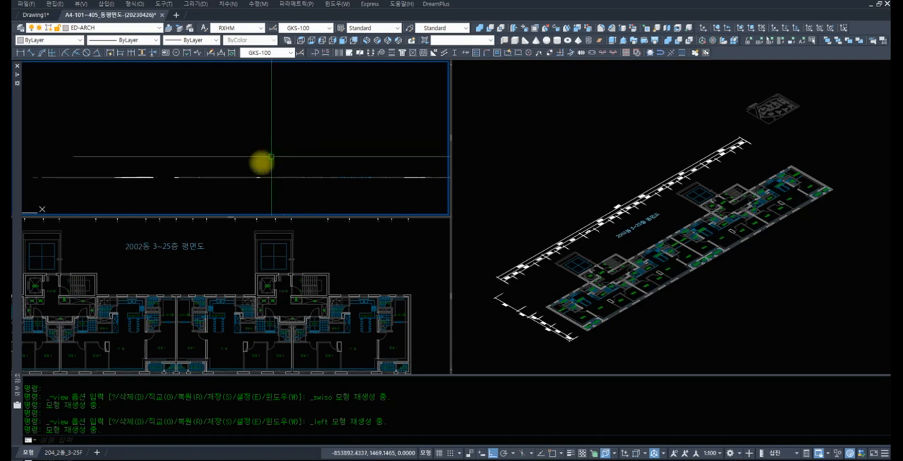
Zoom out the side view and frame the whole 2002동 floor plan in the lower small viewport
{"action": "scroll", "coordinate": [223, 300], "scroll_direction": "down", "scroll_amount": 2}
{"action": "middle_click_drag", "start_coordinate": [194, 267], "coordinate": [238, 240]}
{"action": "scroll", "coordinate": [224, 279], "scroll_direction": "down", "scroll_amount": 5}
{"action": "scroll", "coordinate": [197, 305], "scroll_direction": "up", "scroll_amount": 5}
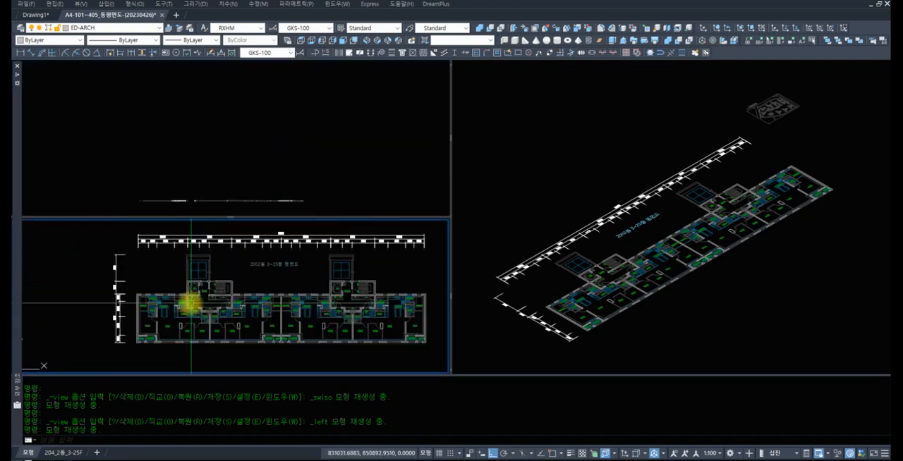
{"action": "scroll", "coordinate": [149, 288], "scroll_direction": "down", "scroll_amount": 2}
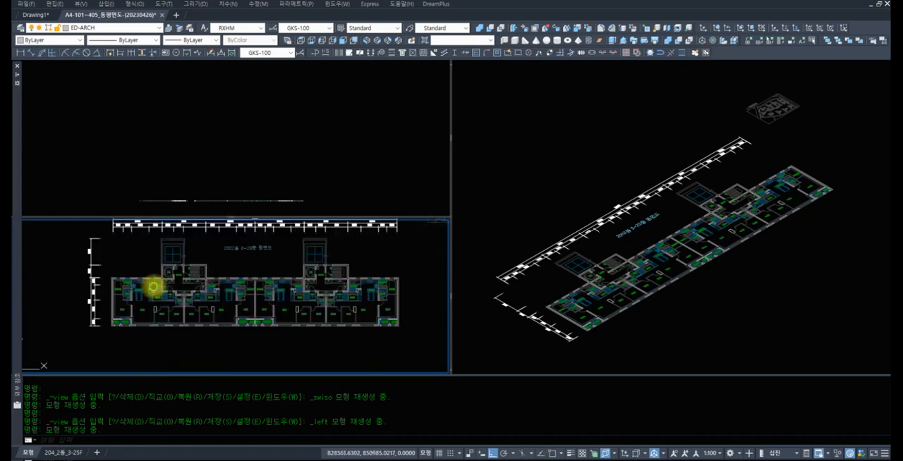
Lock the ED-ARCH, ED-DIM, ED-FUR, ED-PLAN, ED-TEXT and MVIEW layers in the classic layer manager
{"action": "type", "text": "la"}
{"action": "key", "text": "Return"}
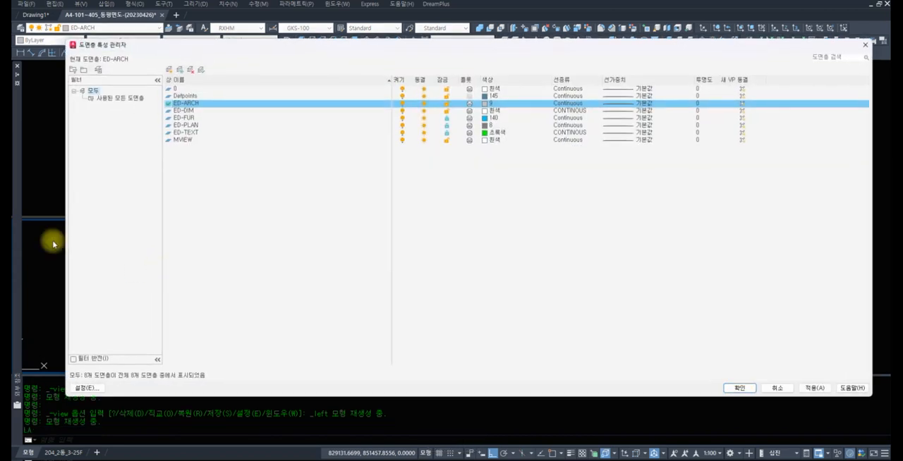
{"action": "left_click", "coordinate": [200, 134], "text": "shift"}
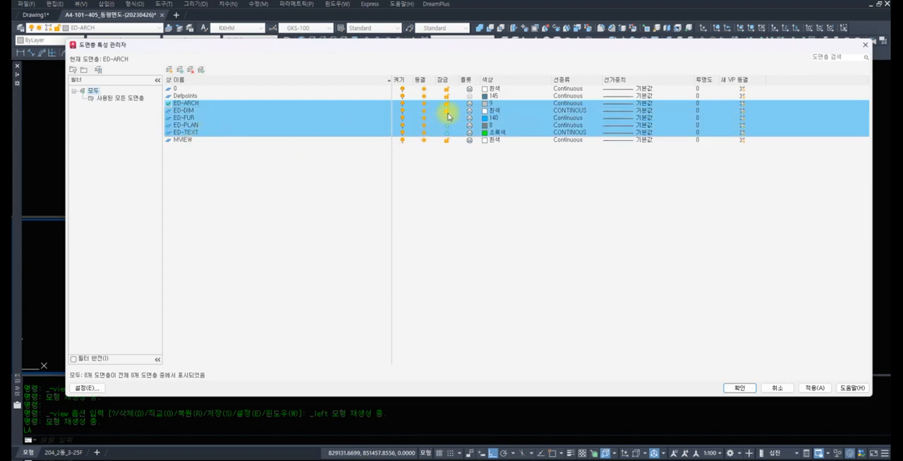
{"action": "left_click", "coordinate": [446, 111]}
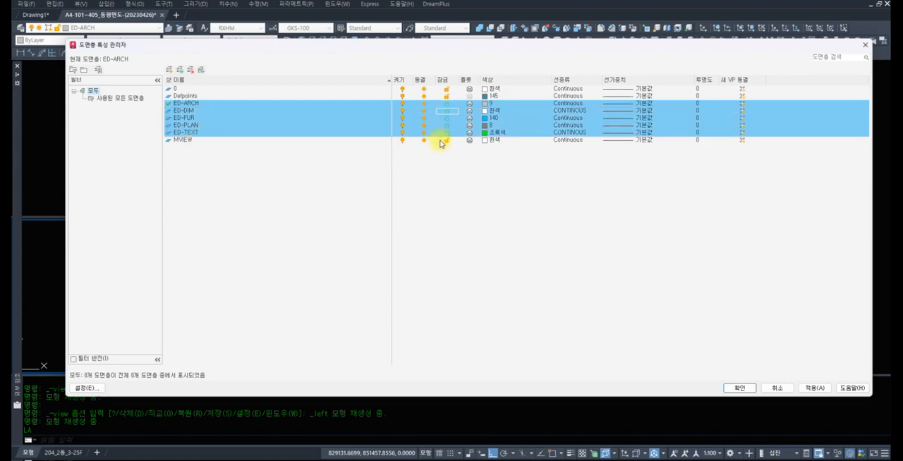
{"action": "left_click", "coordinate": [447, 143]}
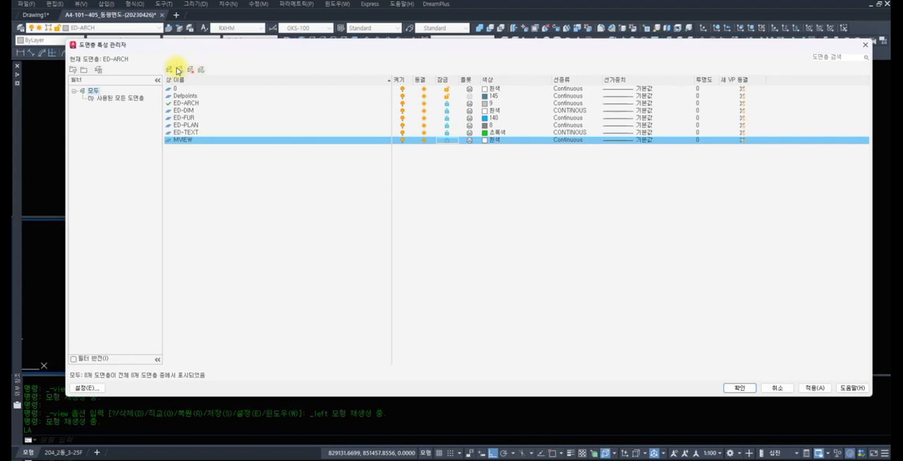
Create a new layer named 3D-ARCH and unlock it
{"action": "left_click", "coordinate": [169, 69]}
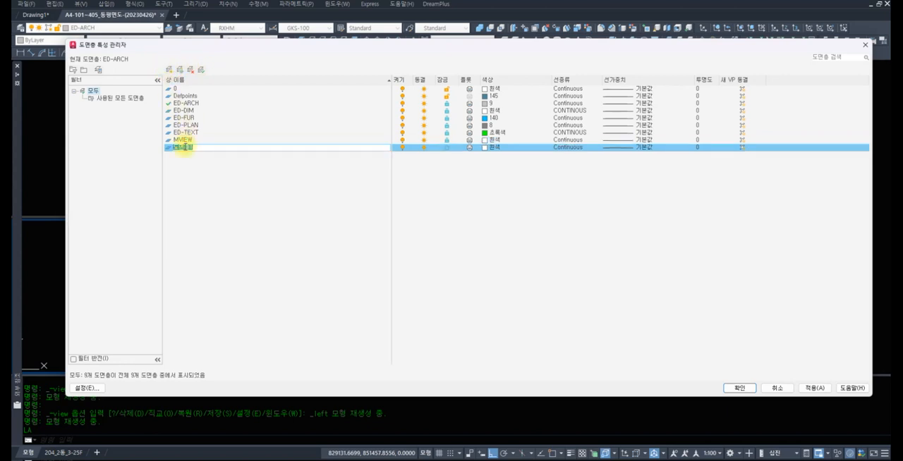
{"action": "type", "text": "ㅇ"}
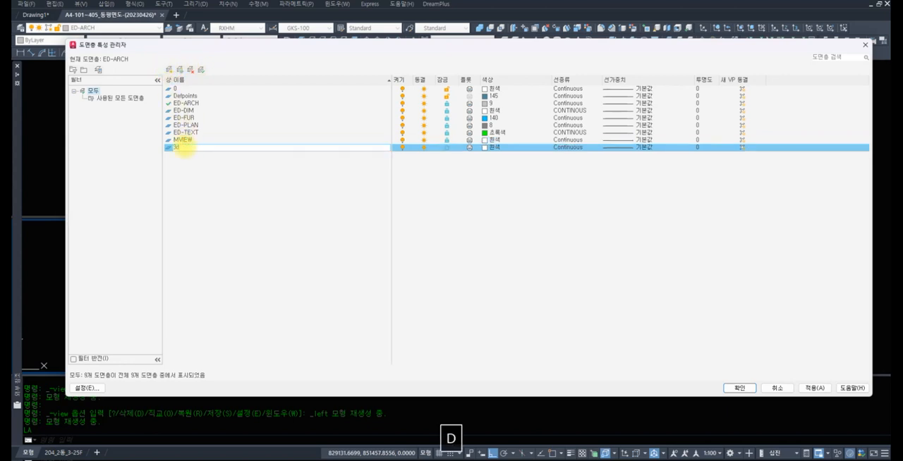
{"action": "type", "text": "_"}
{"action": "key", "text": "BackSpace"}
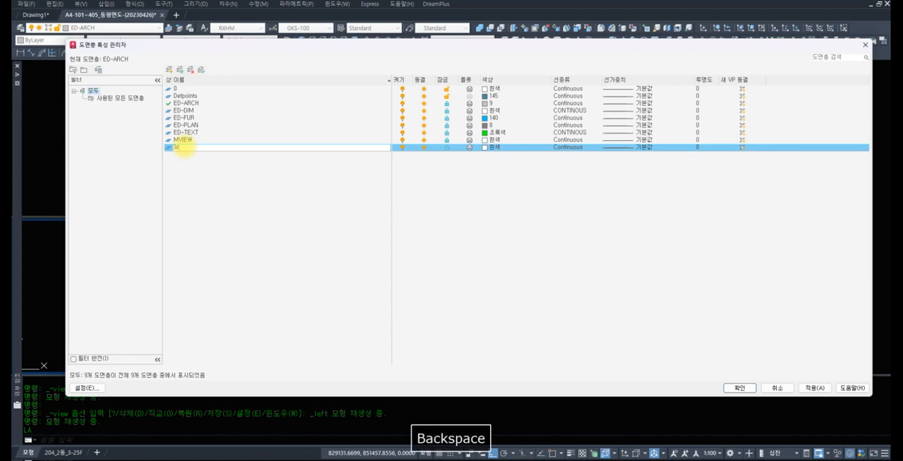
{"action": "type", "text": "-arch"}
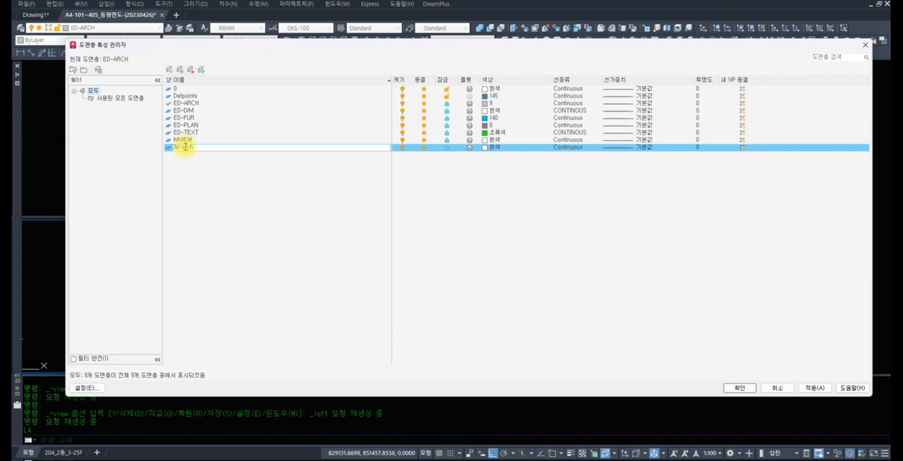
{"action": "key", "text": "Caps_Lock"}
{"action": "key", "text": "BackSpace"}
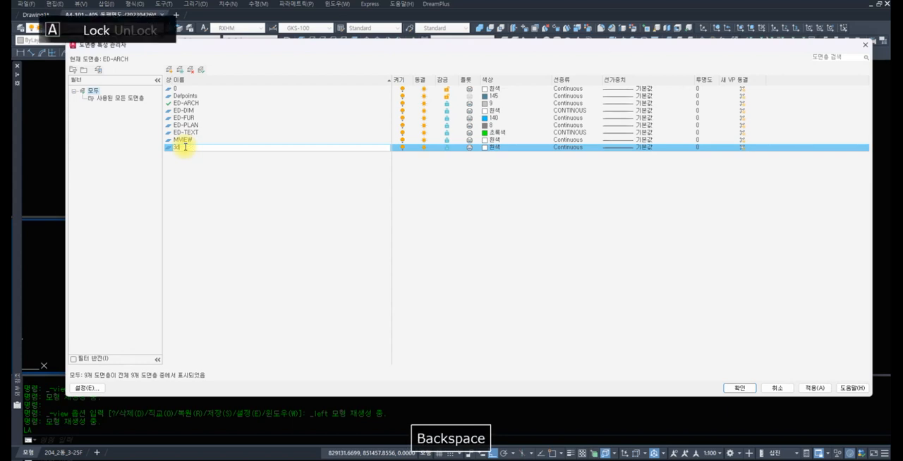
{"action": "type", "text": "3D-ARCH"}
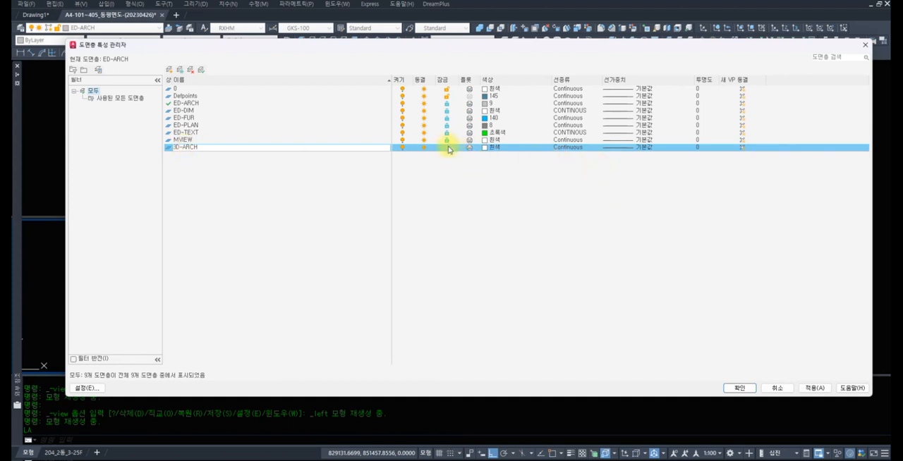
{"action": "left_click", "coordinate": [449, 149]}
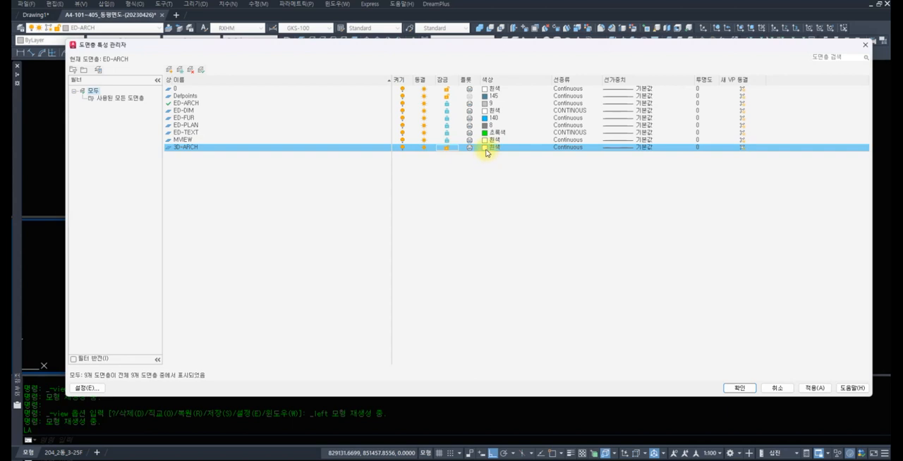
Set the 3D-ARCH layer's colour to 6, make it the current layer and accept the layer changes
{"action": "left_click", "coordinate": [487, 149]}
{"action": "type", "text": "6"}
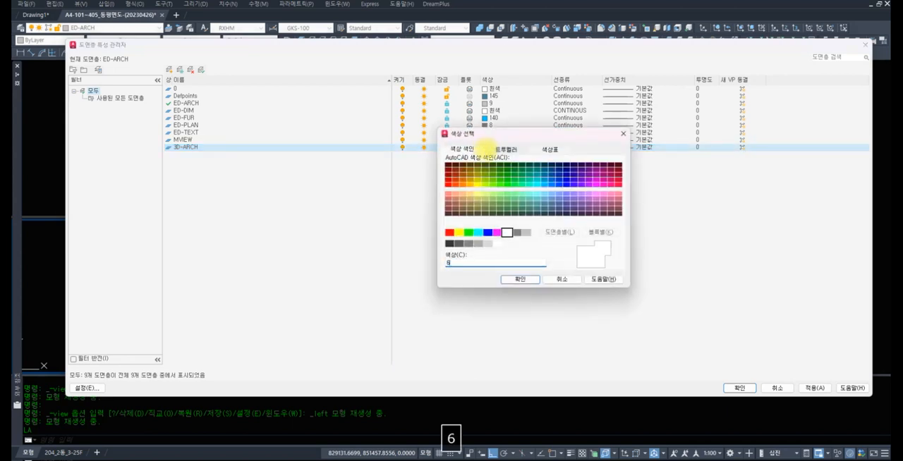
{"action": "left_click", "coordinate": [520, 279]}
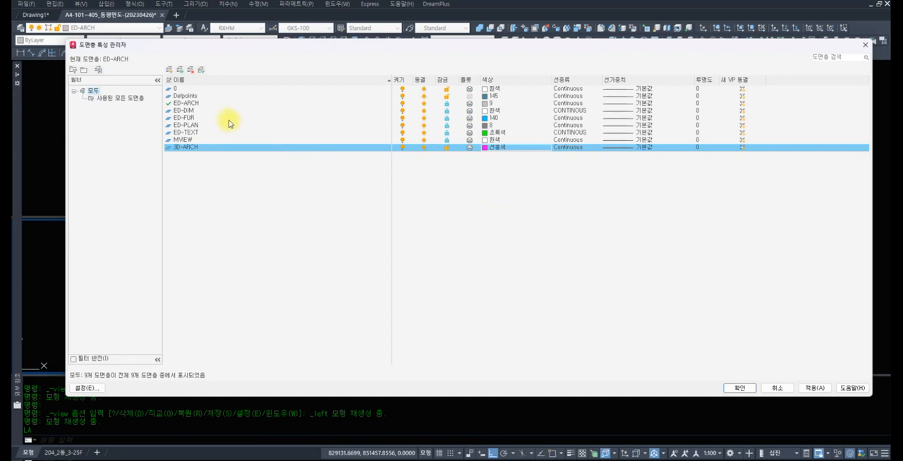
{"action": "left_click", "coordinate": [202, 70]}
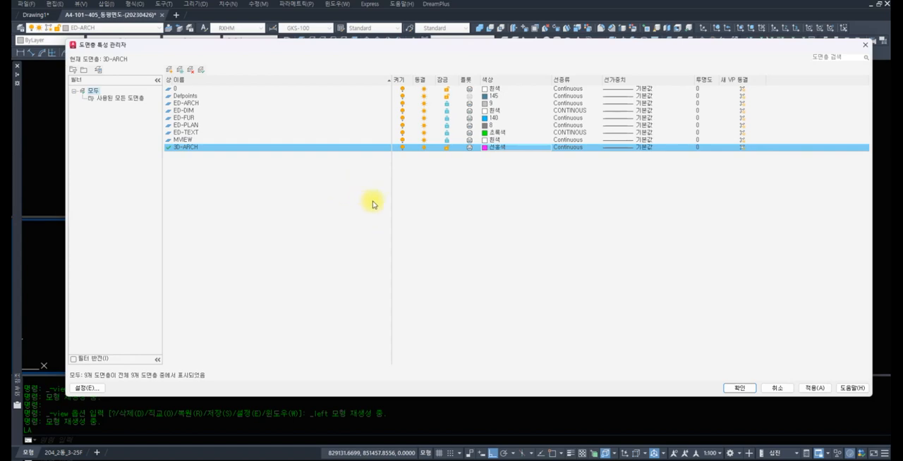
{"action": "left_click", "coordinate": [738, 388]}
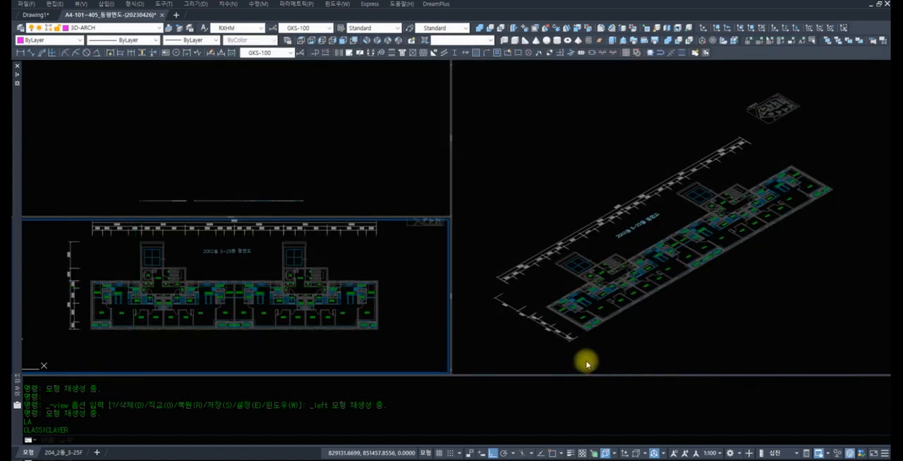
Start a polyline at the outer wall line's endpoint beside the window in the plan's upper-left corner, using the END snap
{"action": "scroll", "coordinate": [152, 262], "scroll_direction": "up", "scroll_amount": 6}
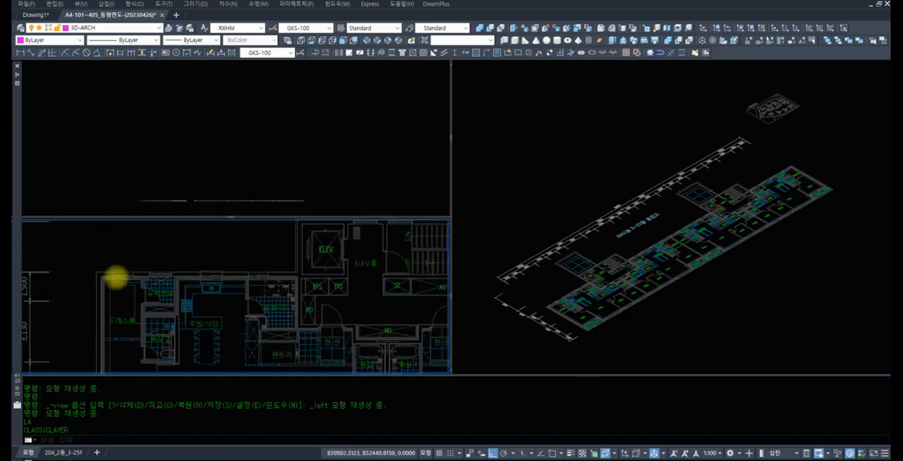
{"action": "scroll", "coordinate": [171, 263], "scroll_direction": "up", "scroll_amount": 6}
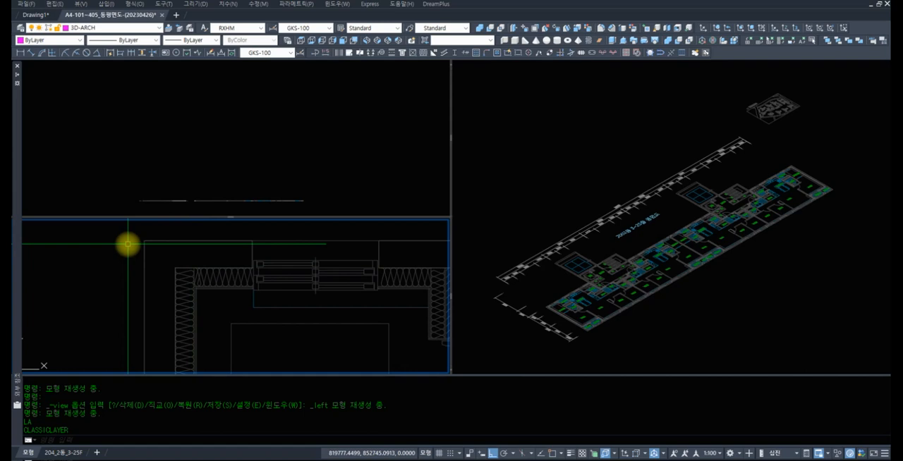
{"action": "type", "text": "PL"}
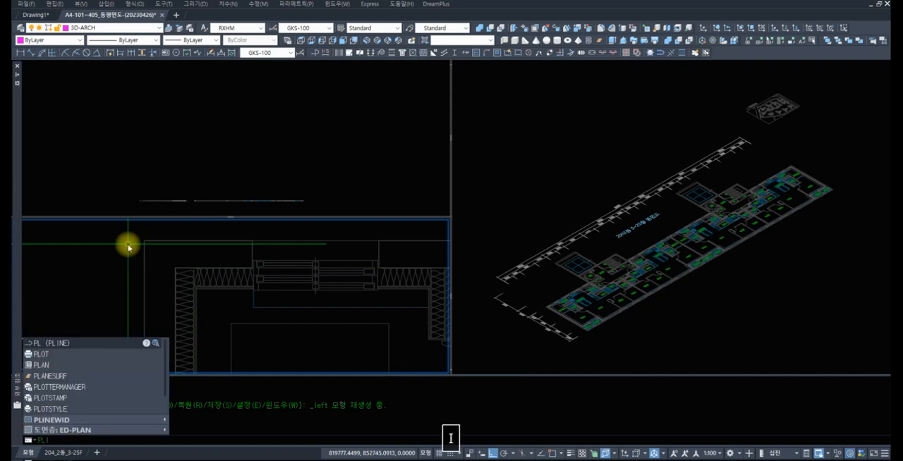
{"action": "type", "text": "INE"}
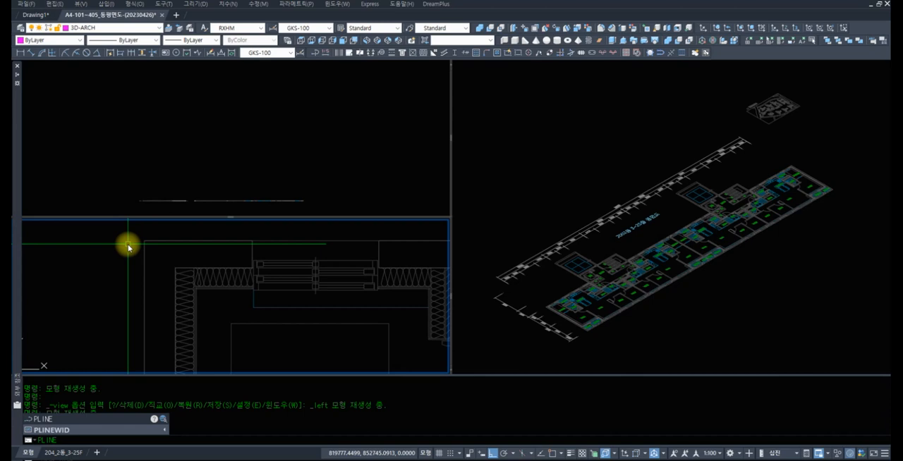
{"action": "key", "text": "space"}
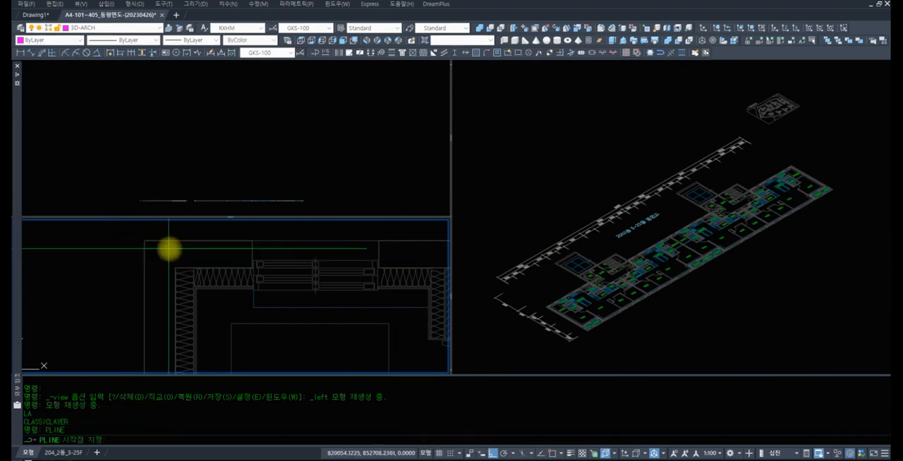
{"action": "type", "text": "END"}
{"action": "key", "text": "space"}
{"action": "left_click", "coordinate": [251, 240]}
Trace the polyline down to the insulation line's end beside the window and across to the insulation's upper-left corner, using END snaps
{"action": "type", "text": "END"}
{"action": "key", "text": "space"}
{"action": "scroll", "coordinate": [251, 262], "scroll_direction": "up", "scroll_amount": 2}
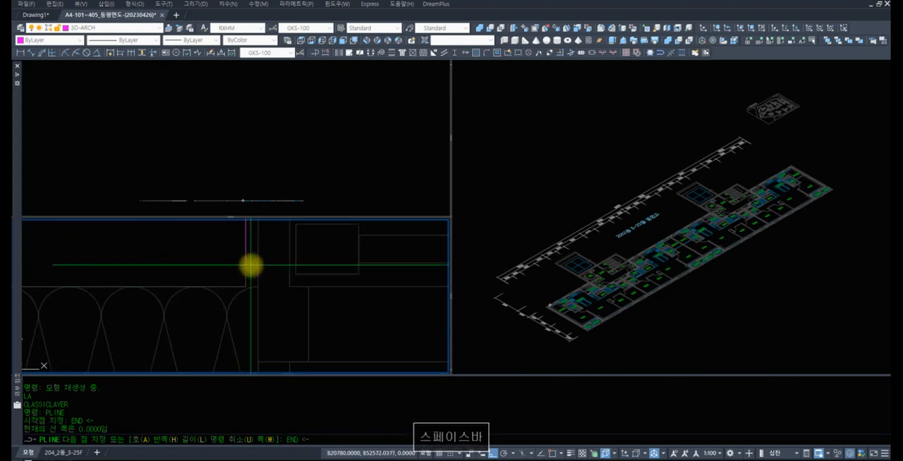
{"action": "left_click", "coordinate": [251, 266]}
{"action": "middle_click_drag", "start_coordinate": [228, 270], "coordinate": [385, 248]}
{"action": "scroll", "coordinate": [289, 241], "scroll_direction": "up", "scroll_amount": 3}
{"action": "type", "text": "END"}
{"action": "key", "text": "space"}
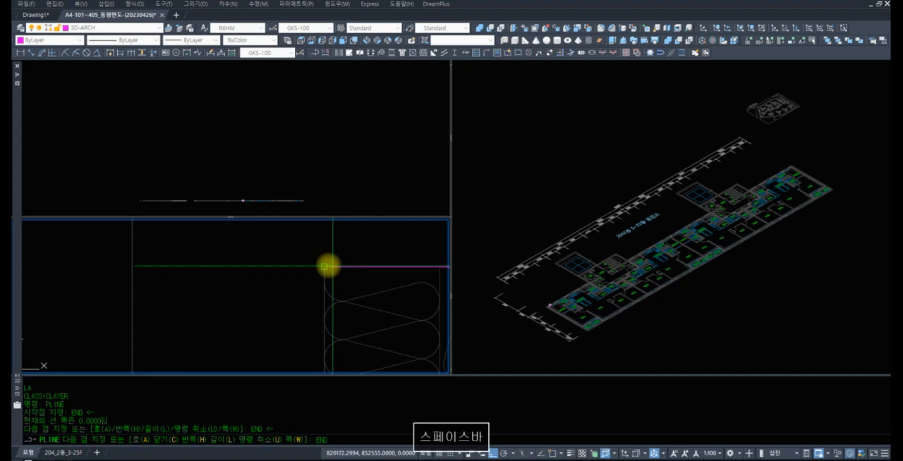
{"action": "left_click", "coordinate": [327, 266]}
Continue the polyline down the full length of the left outer wall to the insulation's lower-left corner with an END snap
{"action": "scroll", "coordinate": [345, 290], "scroll_direction": "down", "scroll_amount": 5}
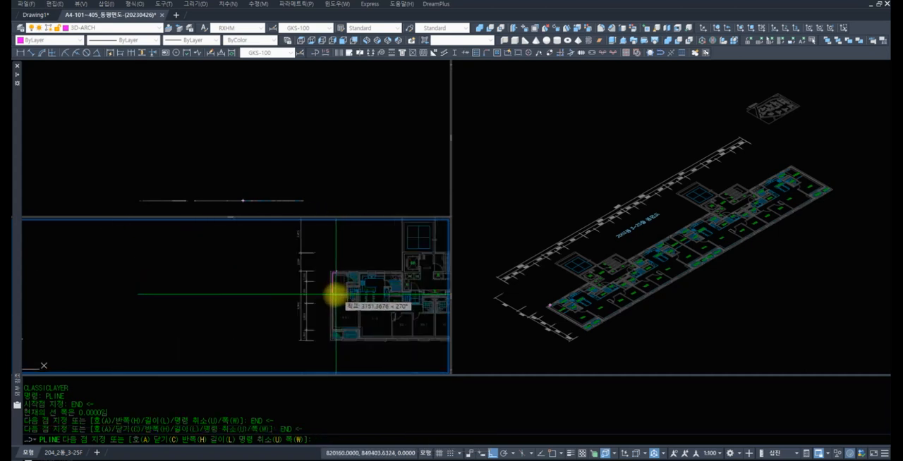
{"action": "scroll", "coordinate": [318, 282], "scroll_direction": "up", "scroll_amount": 4}
{"action": "scroll", "coordinate": [225, 279], "scroll_direction": "up", "scroll_amount": 2}
{"action": "scroll", "coordinate": [208, 272], "scroll_direction": "up", "scroll_amount": 2}
{"action": "type", "text": "END"}
{"action": "key", "text": "space"}
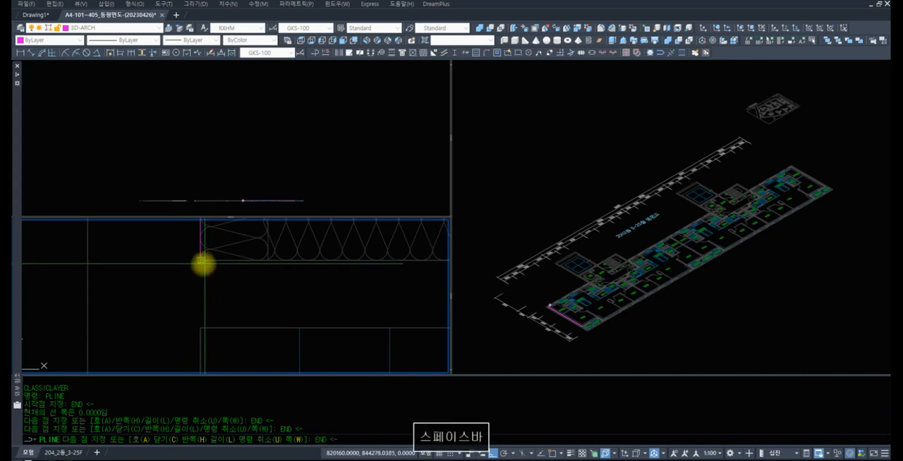
{"action": "left_click", "coordinate": [203, 263]}
Extend the polyline along the insulation's lower edge to its endpoint beside the 발코니 1 window, using the END snap
{"action": "scroll", "coordinate": [236, 278], "scroll_direction": "down", "scroll_amount": 2}
{"action": "middle_click_drag", "start_coordinate": [236, 278], "coordinate": [332, 299]}
{"action": "scroll", "coordinate": [322, 297], "scroll_direction": "up", "scroll_amount": 5}
{"action": "type", "text": "E"}
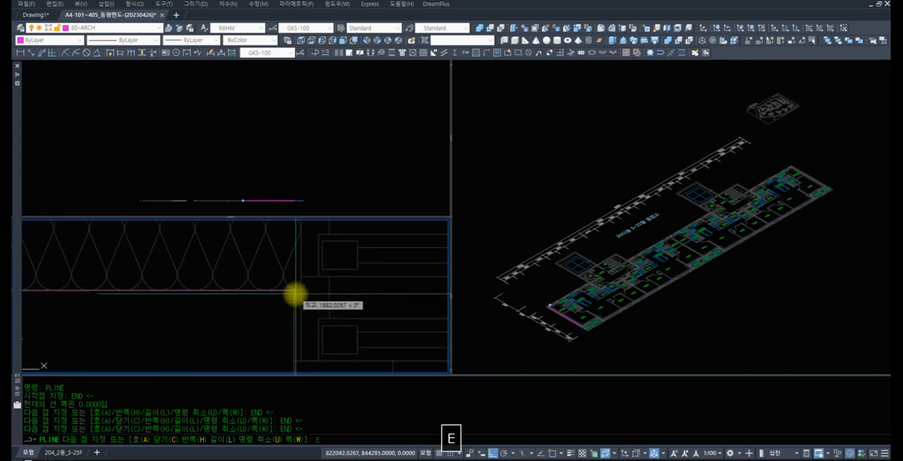
{"action": "type", "text": "NDD"}
{"action": "key", "text": "space"}
{"action": "type", "text": "END"}
{"action": "key", "text": "space"}
{"action": "left_click", "coordinate": [293, 294]}
Trace the polyline around the wall end beside the 발코니 1 window and back to the upper-left inner corner of 대피공간
{"action": "middle_click_drag", "start_coordinate": [306, 341], "coordinate": [272, 238]}
{"action": "type", "text": "END"}
{"action": "key", "text": "space"}
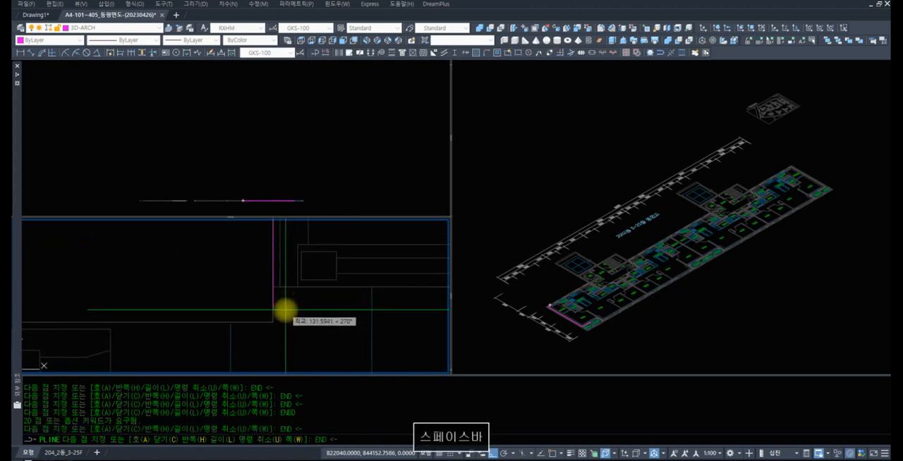
{"action": "left_click", "coordinate": [274, 316]}
{"action": "scroll", "coordinate": [198, 297], "scroll_direction": "down", "scroll_amount": 4}
{"action": "middle_click_drag", "start_coordinate": [189, 301], "coordinate": [399, 258]}
{"action": "middle_click_drag", "start_coordinate": [99, 274], "coordinate": [399, 266]}
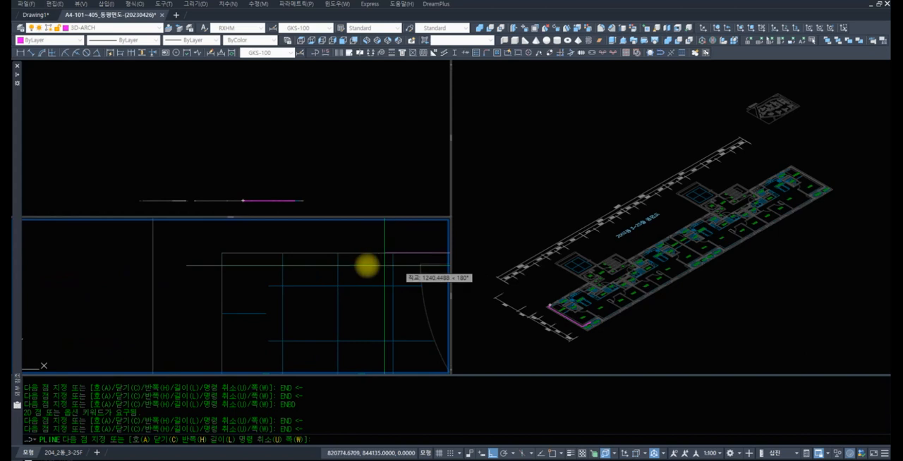
{"action": "type", "text": "END"}
{"action": "key", "text": "space"}
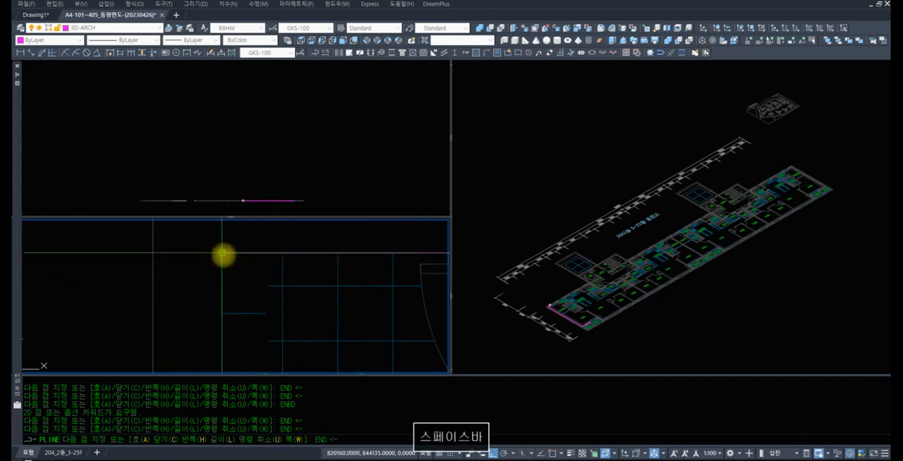
{"action": "left_click", "coordinate": [222, 253]}
Trace the inner wall face of 대피공간 down to its lower corner and across to the edge of the wall opening
{"action": "scroll", "coordinate": [252, 312], "scroll_direction": "down", "scroll_amount": 2}
{"action": "middle_click_drag", "start_coordinate": [252, 312], "coordinate": [232, 210]}
{"action": "scroll", "coordinate": [238, 343], "scroll_direction": "down", "scroll_amount": 2}
{"action": "middle_click_drag", "start_coordinate": [238, 343], "coordinate": [226, 256]}
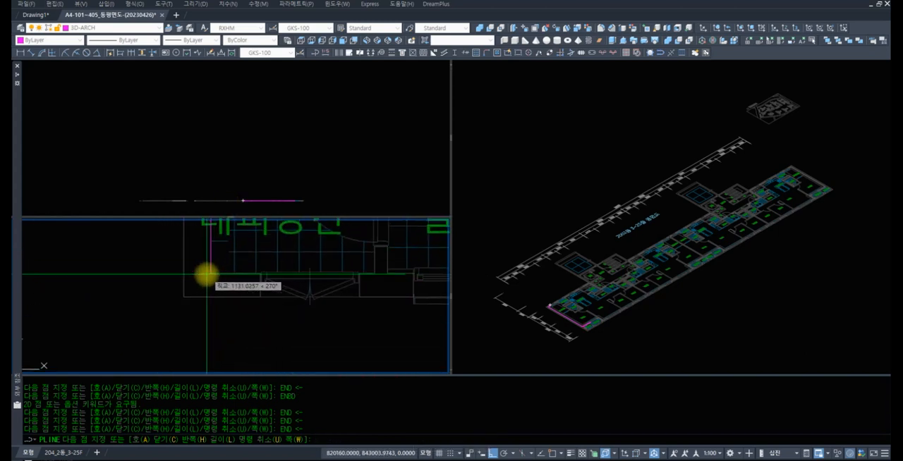
{"action": "scroll", "coordinate": [206, 275], "scroll_direction": "up", "scroll_amount": 2}
{"action": "type", "text": "EN"}
{"action": "key", "text": "space"}
{"action": "left_click", "coordinate": [206, 271]}
{"action": "type", "text": "EN"}
{"action": "key", "text": "space"}
{"action": "left_click", "coordinate": [282, 271]}
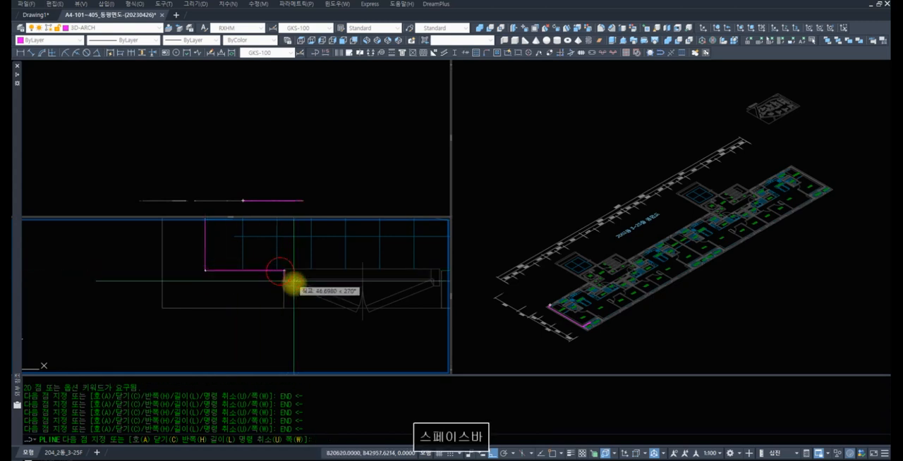
Carry the polyline across the wall thickness at the 대피공간 opening and along to the building's lower-left outer corner
{"action": "type", "text": "END"}
{"action": "key", "text": "space"}
{"action": "left_click", "coordinate": [285, 307]}
{"action": "type", "text": "END"}
{"action": "key", "text": "space"}
{"action": "left_click", "coordinate": [164, 308]}
Trace the left outer face up to the building's upper-left corner, return to the polyline's starting point and end the polyline
{"action": "scroll", "coordinate": [192, 286], "scroll_direction": "down", "scroll_amount": 8}
{"action": "scroll", "coordinate": [204, 341], "scroll_direction": "up", "scroll_amount": 5}
{"action": "type", "text": "E"}
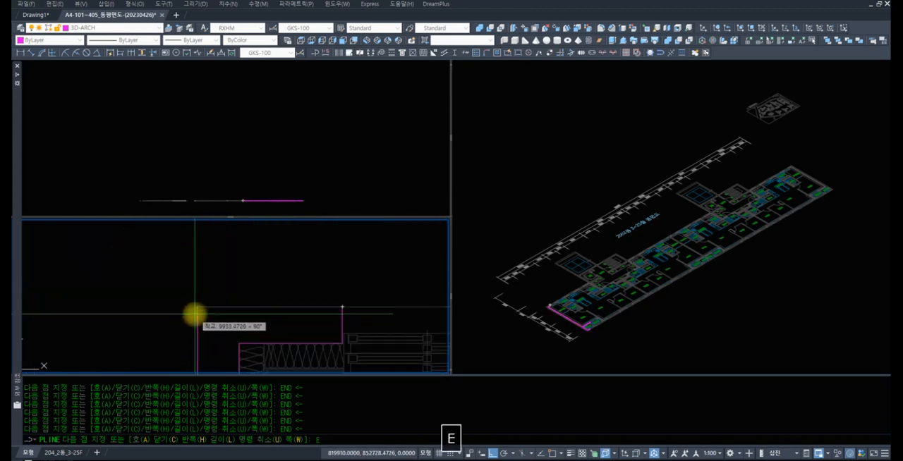
{"action": "type", "text": "ND"}
{"action": "key", "text": "space"}
{"action": "left_click", "coordinate": [194, 309]}
{"action": "type", "text": "END"}
{"action": "key", "text": "space"}
{"action": "left_click", "coordinate": [335, 306]}
{"action": "key", "text": "space"}
Inspect the traced wall polyline around 대피공간 by selecting it to check that it forms one outline, and clear the selection
{"action": "scroll", "coordinate": [286, 328], "scroll_direction": "down", "scroll_amount": 6}
{"action": "scroll", "coordinate": [291, 300], "scroll_direction": "down", "scroll_amount": 5}
{"action": "scroll", "coordinate": [291, 291], "scroll_direction": "up", "scroll_amount": 4}
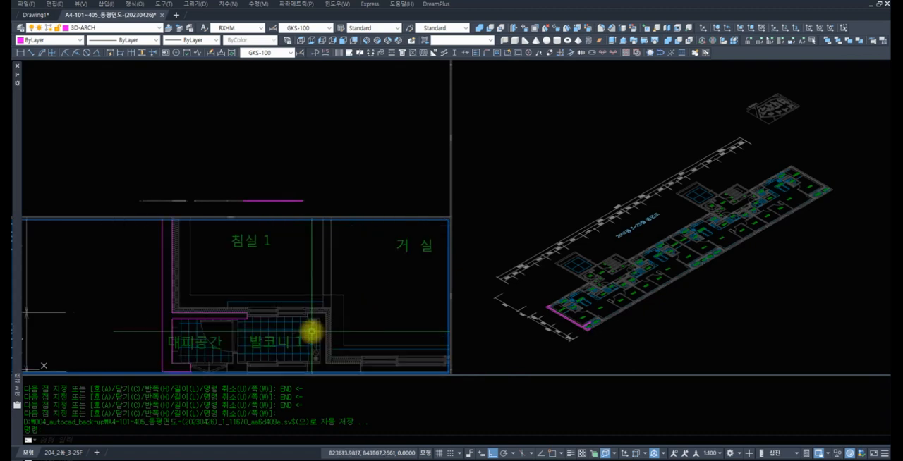
{"action": "scroll", "coordinate": [312, 331], "scroll_direction": "up", "scroll_amount": 4}
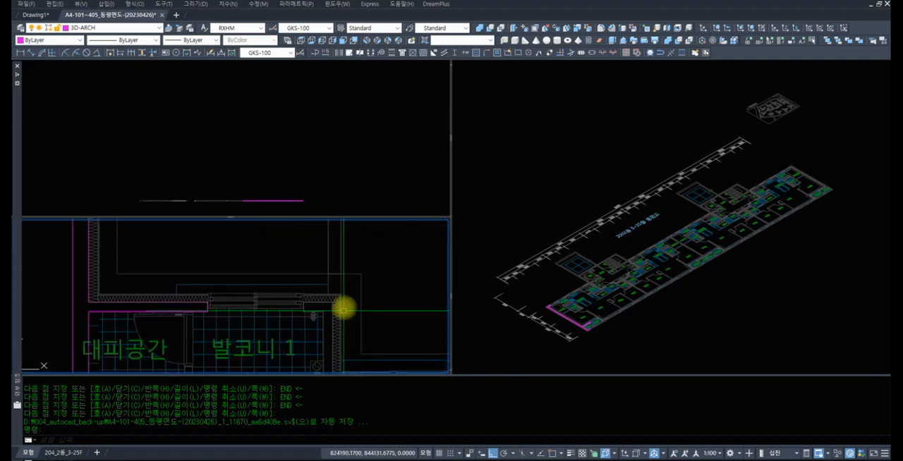
{"action": "left_click", "coordinate": [187, 309]}
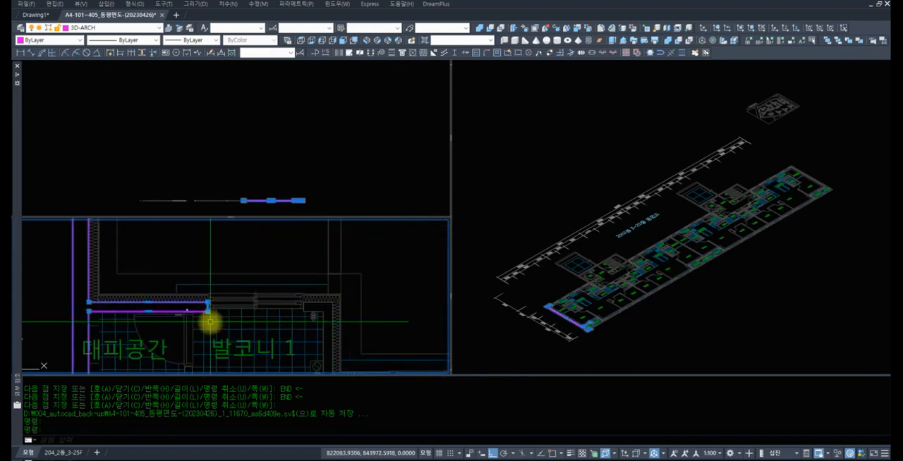
{"action": "key", "text": "Escape"}
{"action": "key", "text": "Escape"}
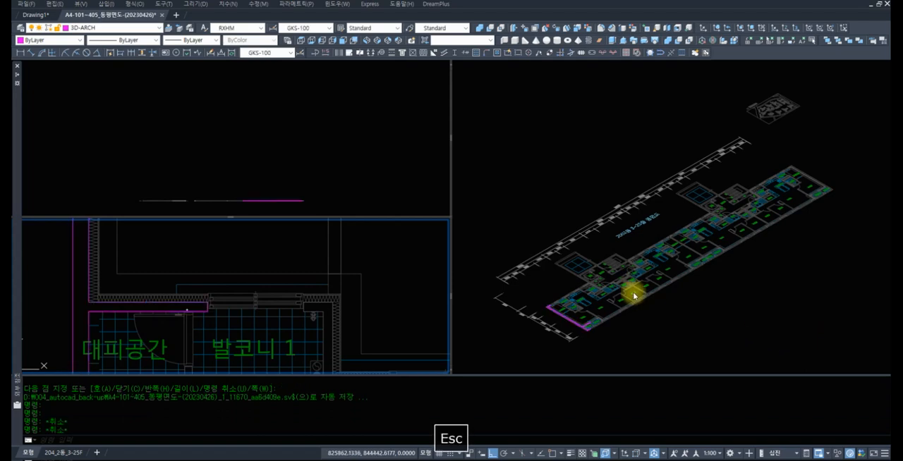
Extrude the traced wall polyline in the isometric viewport as a solid with a height of 2800
{"action": "left_click", "coordinate": [698, 323]}
{"action": "scroll", "coordinate": [568, 328], "scroll_direction": "up", "scroll_amount": 5}
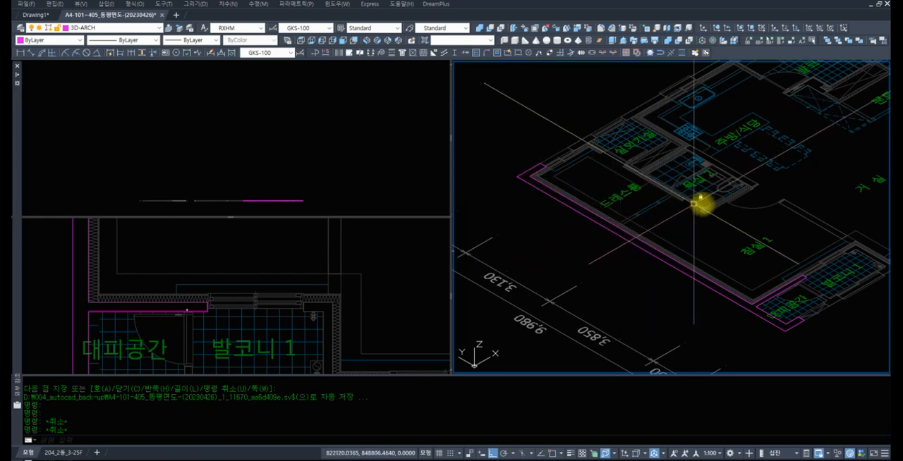
{"action": "scroll", "coordinate": [723, 205], "scroll_direction": "down", "scroll_amount": 2}
{"action": "middle_click_drag", "start_coordinate": [708, 241], "coordinate": [766, 245]}
{"action": "scroll", "coordinate": [727, 240], "scroll_direction": "up", "scroll_amount": 2}
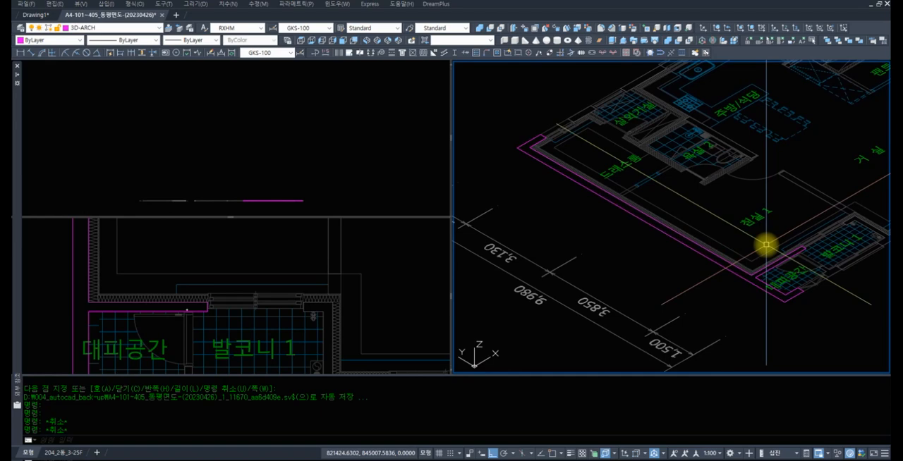
{"action": "middle_click_drag", "start_coordinate": [669, 228], "coordinate": [732, 235], "text": "shift"}
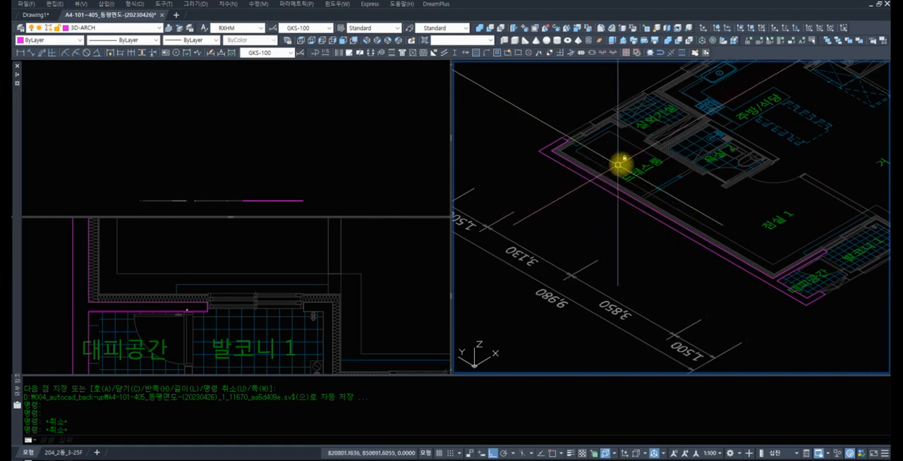
{"action": "scroll", "coordinate": [618, 165], "scroll_direction": "up", "scroll_amount": 3}
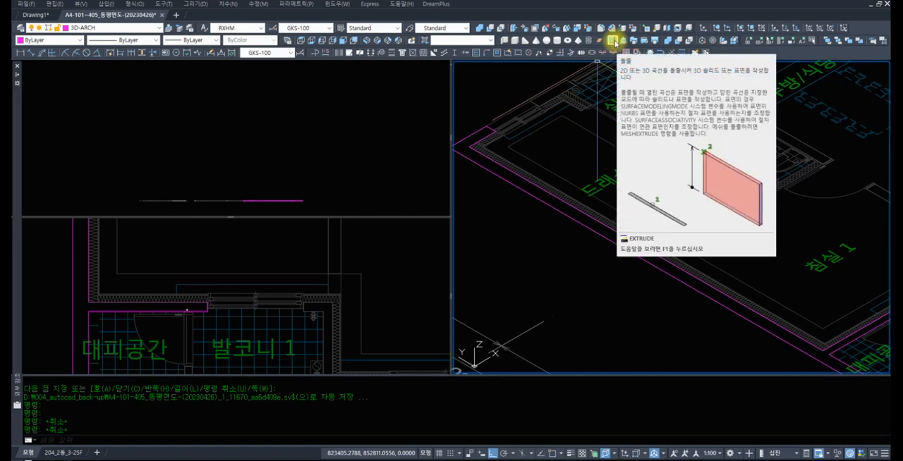
{"action": "left_click", "coordinate": [612, 40]}
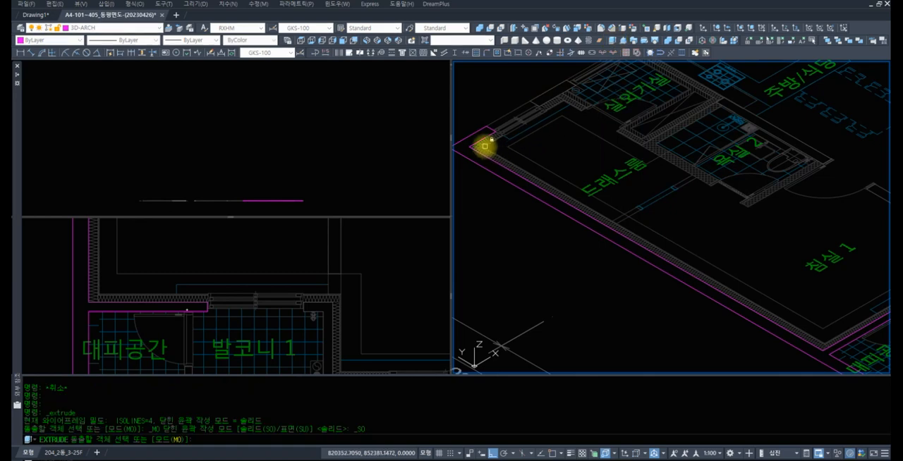
{"action": "middle_click_drag", "start_coordinate": [462, 158], "coordinate": [503, 153]}
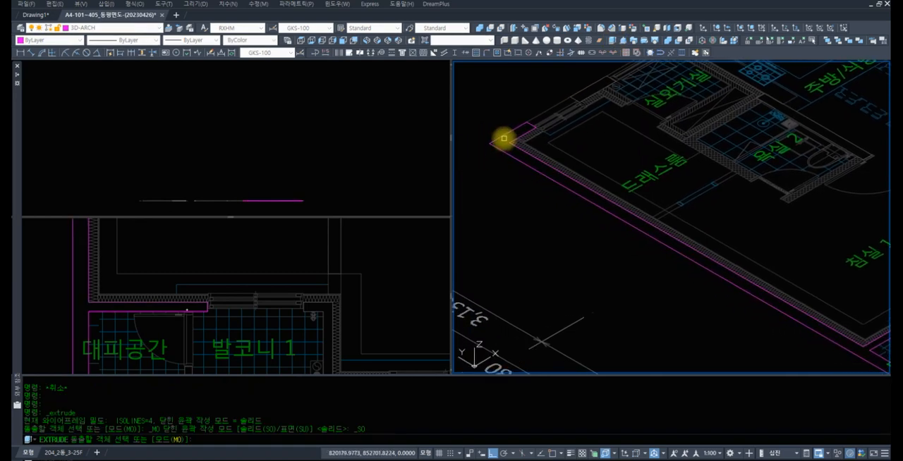
{"action": "left_click", "coordinate": [502, 138]}
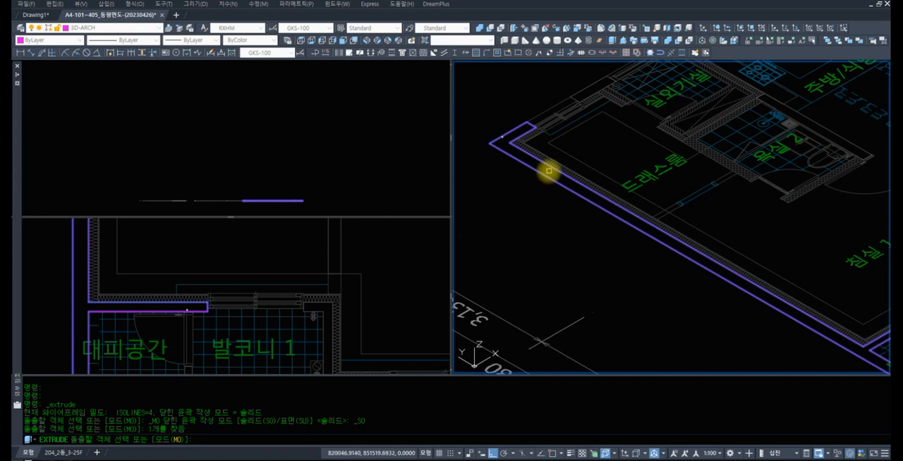
{"action": "key", "text": "Return"}
{"action": "scroll", "coordinate": [554, 168], "scroll_direction": "down", "scroll_amount": 2}
{"action": "middle_click_drag", "start_coordinate": [554, 168], "coordinate": [553, 222]}
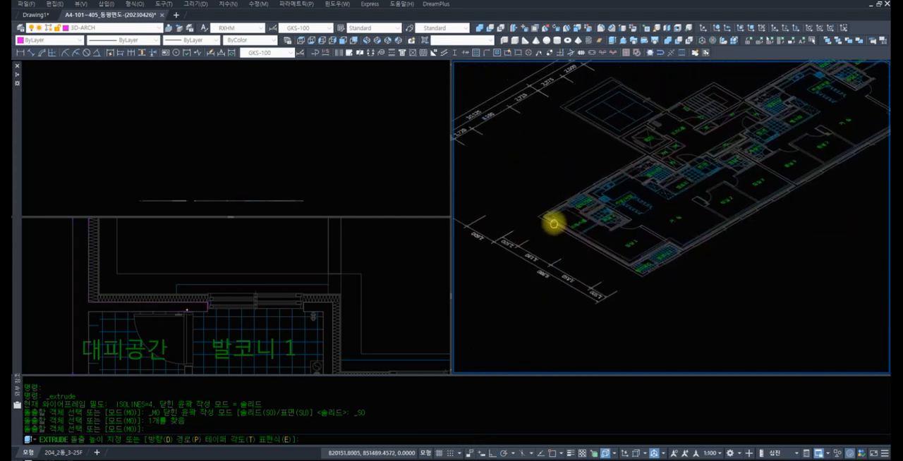
{"action": "scroll", "coordinate": [555, 198], "scroll_direction": "up", "scroll_amount": 2}
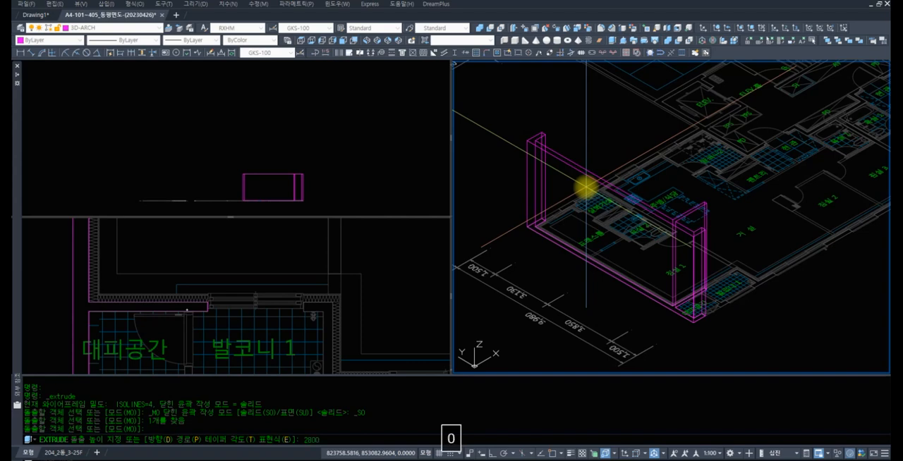
{"action": "key", "text": "Return"}
Examine the extruded wall by orbiting it and switching through the SE, NE and NW isometric views
{"action": "scroll", "coordinate": [585, 187], "scroll_direction": "up", "scroll_amount": 4}
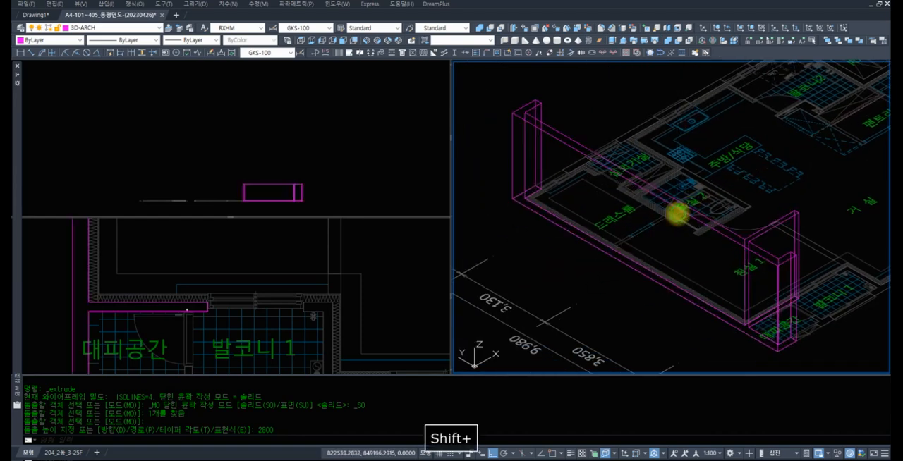
{"action": "middle_click_drag", "start_coordinate": [440, 278], "coordinate": [540, 48], "text": "shift"}
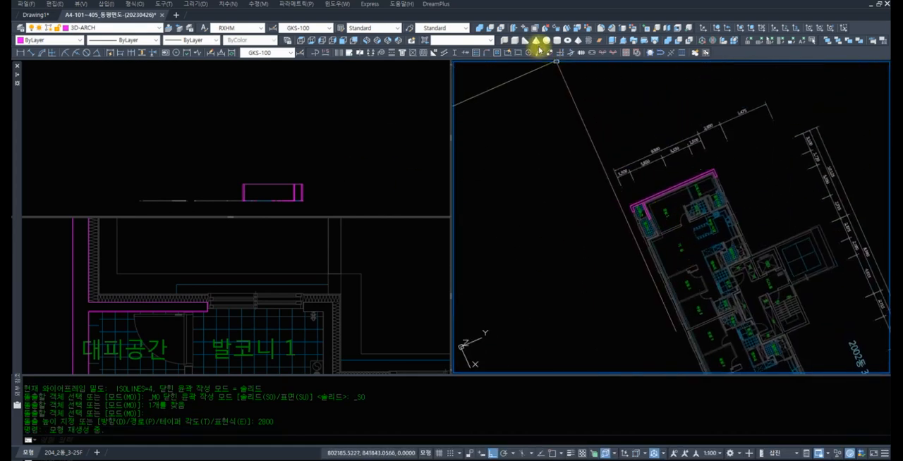
{"action": "left_click", "coordinate": [377, 41]}
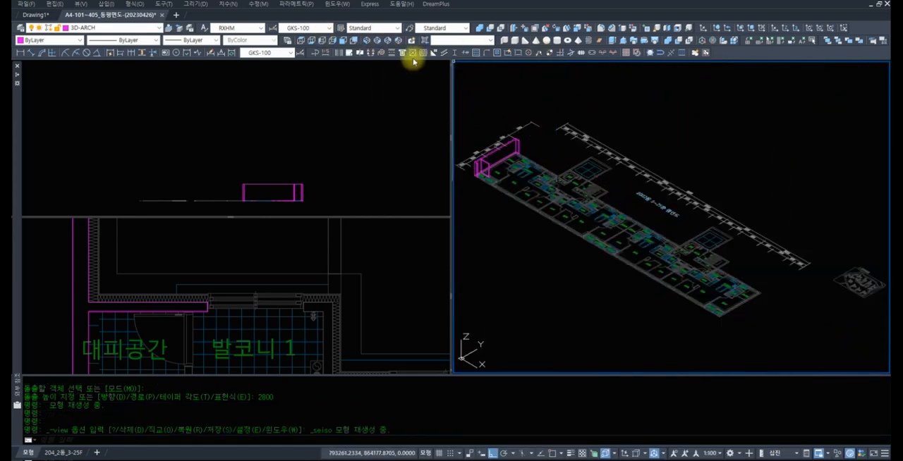
{"action": "left_click", "coordinate": [387, 41]}
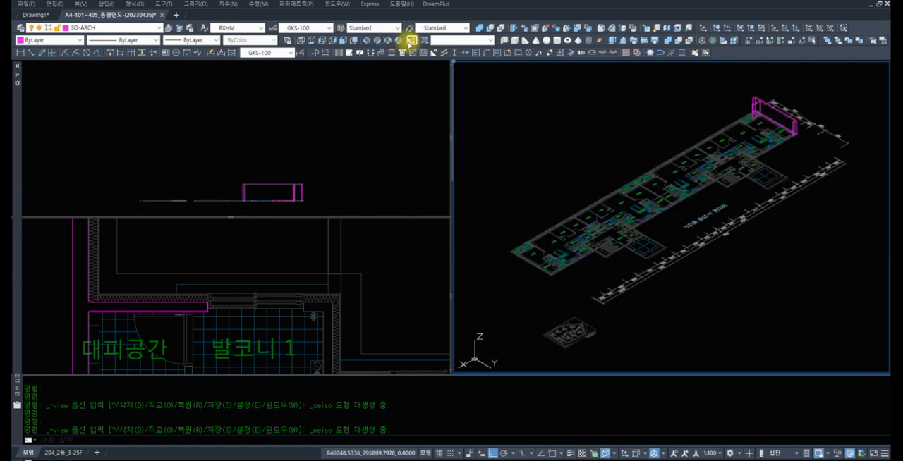
{"action": "left_click", "coordinate": [397, 41]}
{"action": "scroll", "coordinate": [846, 268], "scroll_direction": "up", "scroll_amount": 5}
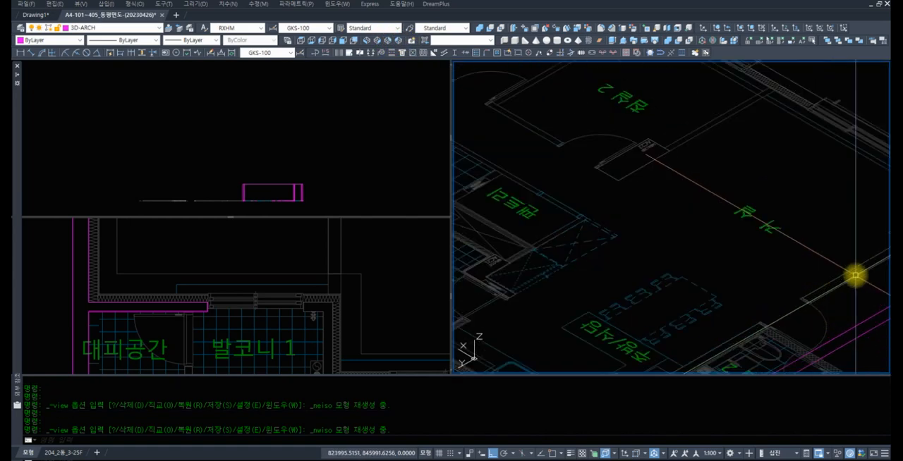
{"action": "scroll", "coordinate": [669, 163], "scroll_direction": "up", "scroll_amount": 3}
Select the extruded wall and orbit around it to inspect its shape from several directions
{"action": "left_click", "coordinate": [733, 225]}
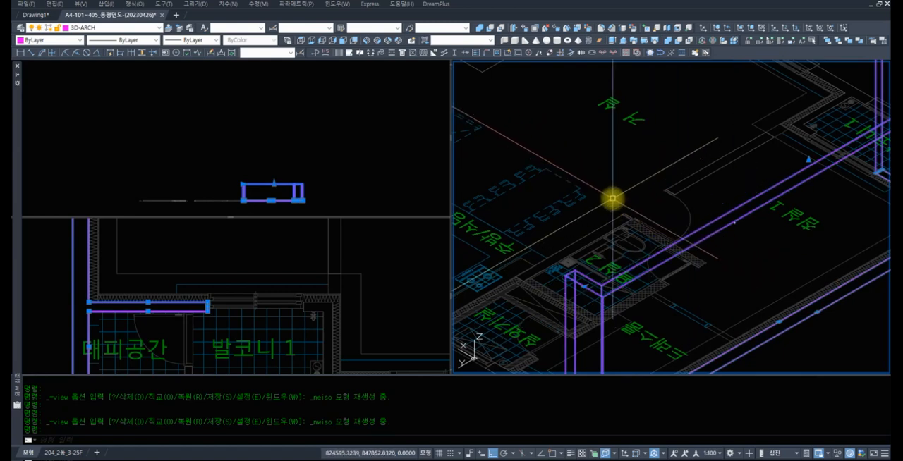
{"action": "middle_click_drag", "start_coordinate": [615, 195], "coordinate": [713, 121], "text": "shift"}
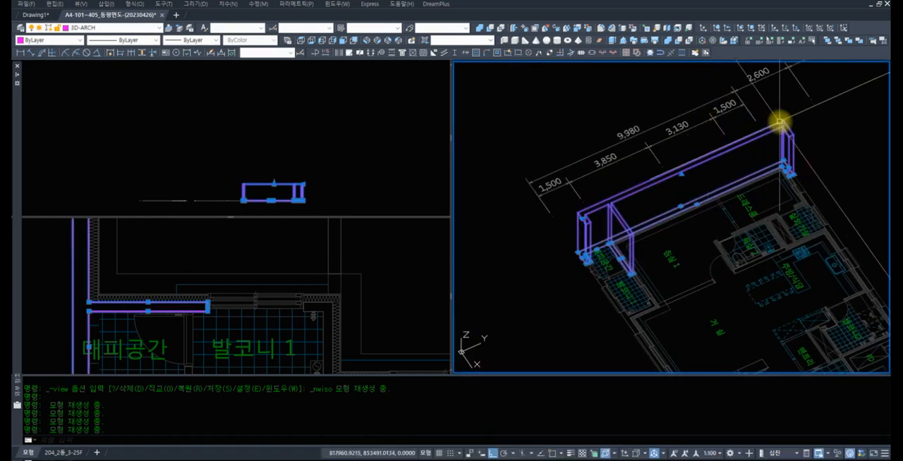
{"action": "key", "text": "Escape"}
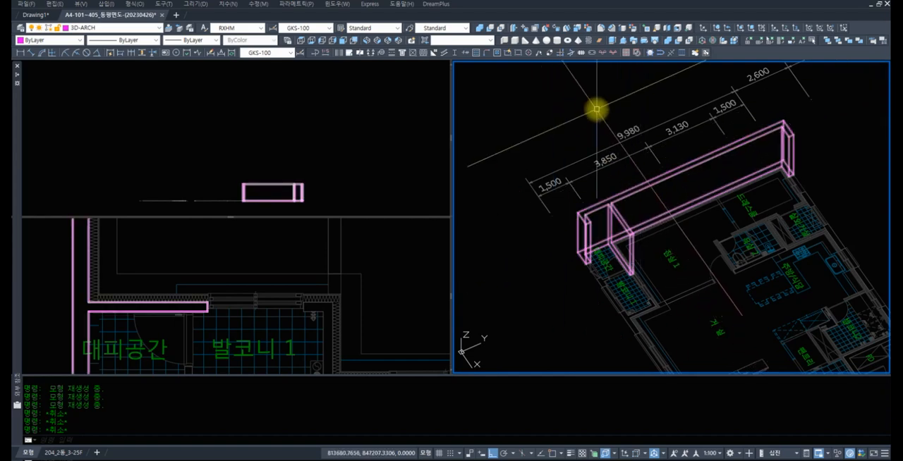
{"action": "left_click", "coordinate": [633, 187]}
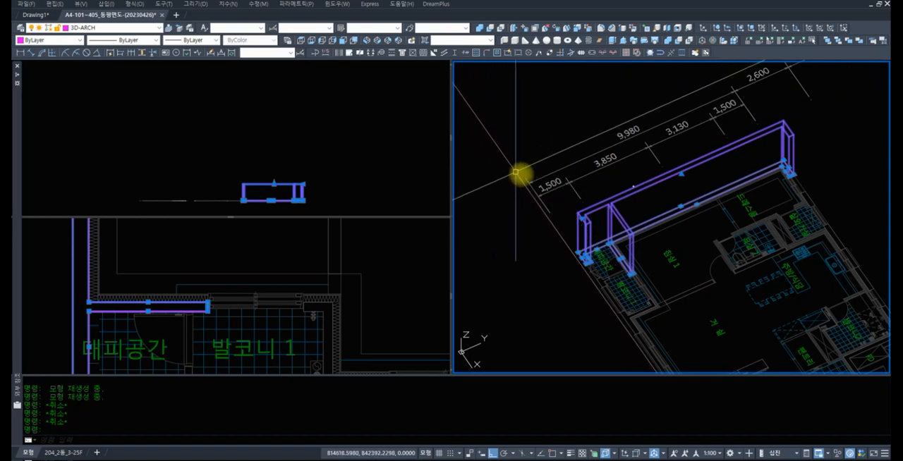
{"action": "middle_click_drag", "start_coordinate": [600, 203], "coordinate": [584, 287], "text": "shift"}
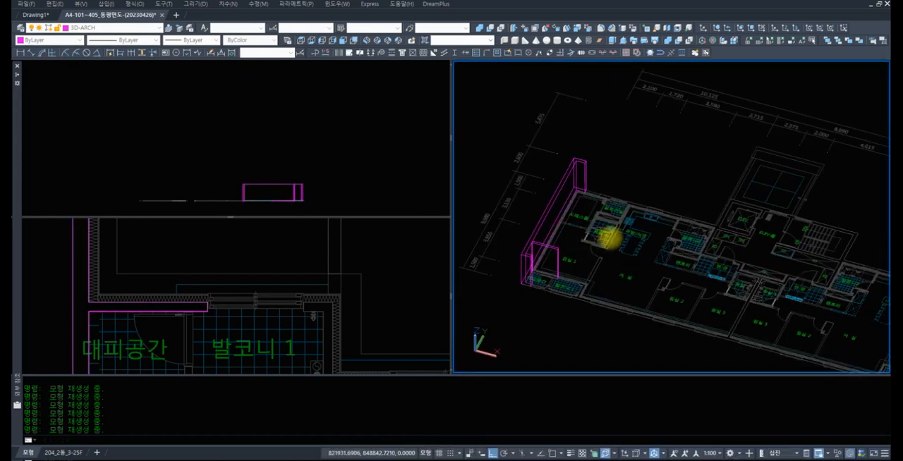
{"action": "scroll", "coordinate": [605, 233], "scroll_direction": "up", "scroll_amount": 3}
{"action": "middle_click_drag", "start_coordinate": [603, 225], "coordinate": [640, 224]}
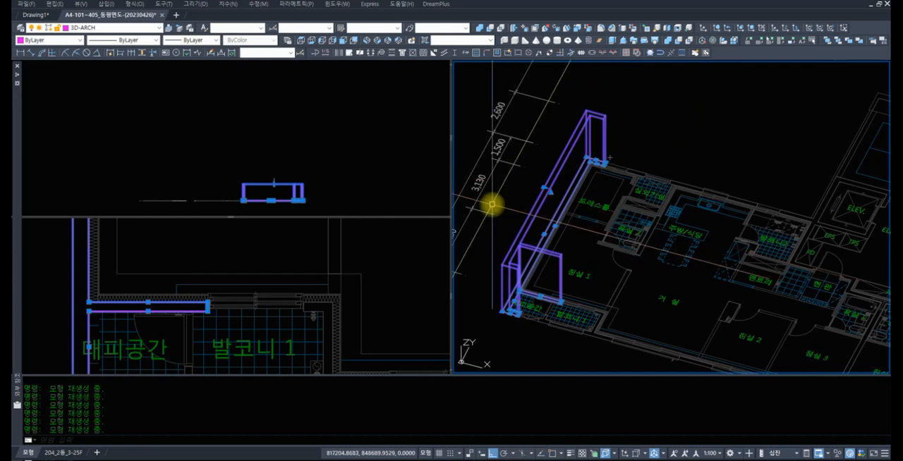
Clear the selection and begin a polyline in the plan viewport along the short end edge of the wall between 침실 1 and 거실
{"action": "key", "text": "Escape"}
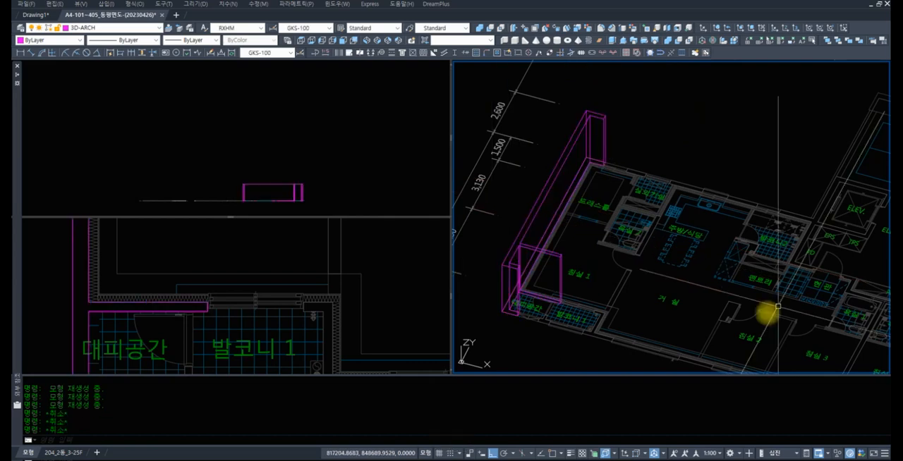
{"action": "scroll", "coordinate": [292, 256], "scroll_direction": "down", "scroll_amount": 6}
{"action": "left_click", "coordinate": [293, 254]}
{"action": "scroll", "coordinate": [290, 253], "scroll_direction": "down", "scroll_amount": 2}
{"action": "scroll", "coordinate": [290, 252], "scroll_direction": "down", "scroll_amount": 5}
{"action": "left_click", "coordinate": [797, 206]}
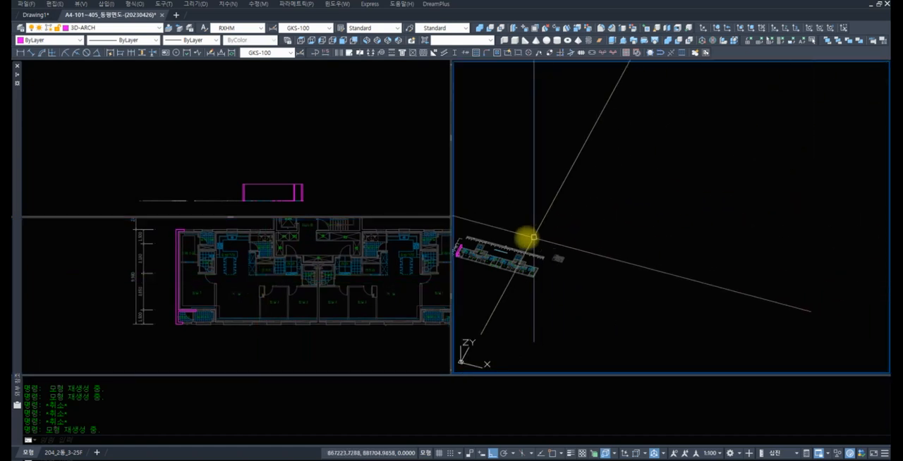
{"action": "scroll", "coordinate": [635, 243], "scroll_direction": "up", "scroll_amount": 10}
{"action": "left_click", "coordinate": [212, 298]}
{"action": "scroll", "coordinate": [211, 295], "scroll_direction": "up", "scroll_amount": 8}
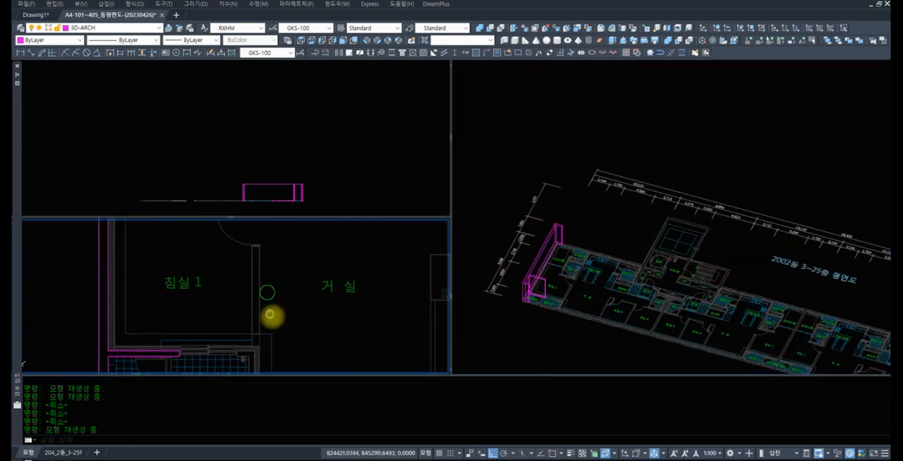
{"action": "scroll", "coordinate": [268, 289], "scroll_direction": "up", "scroll_amount": 5}
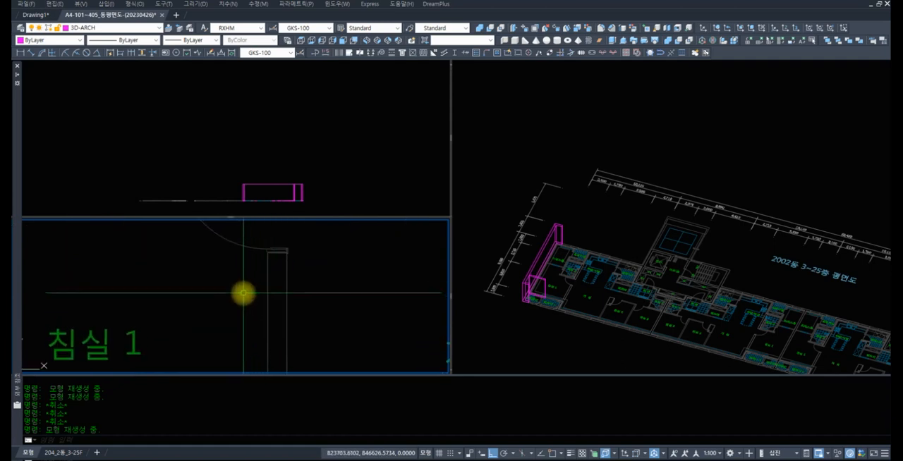
{"action": "key", "text": "Return"}
{"action": "type", "text": "E 시작점 지정: END <-"}
{"action": "left_click", "coordinate": [266, 263]}
{"action": "type", "text": "END <-"}
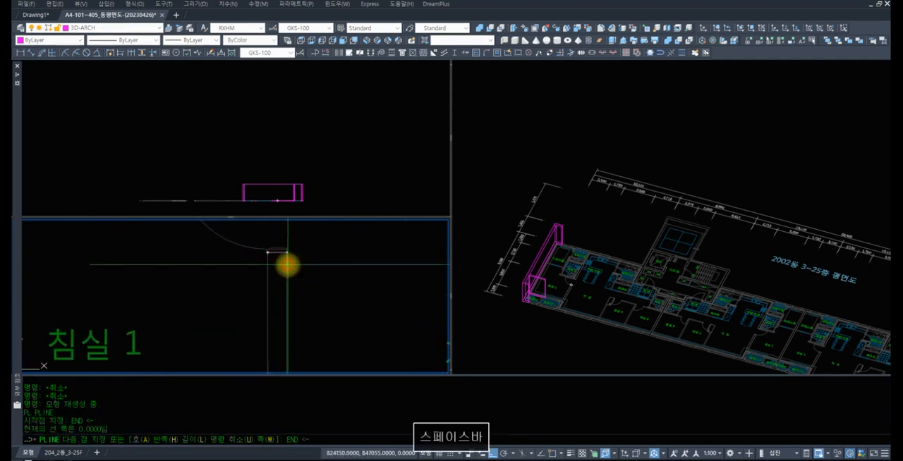
{"action": "left_click", "coordinate": [287, 265]}
Trace the rest of the wall between 침실 1 and 거실 through its endpoints and finish the polyline as a closed rectangle
{"action": "scroll", "coordinate": [305, 296], "scroll_direction": "down", "scroll_amount": 4}
{"action": "scroll", "coordinate": [298, 303], "scroll_direction": "up", "scroll_amount": 4}
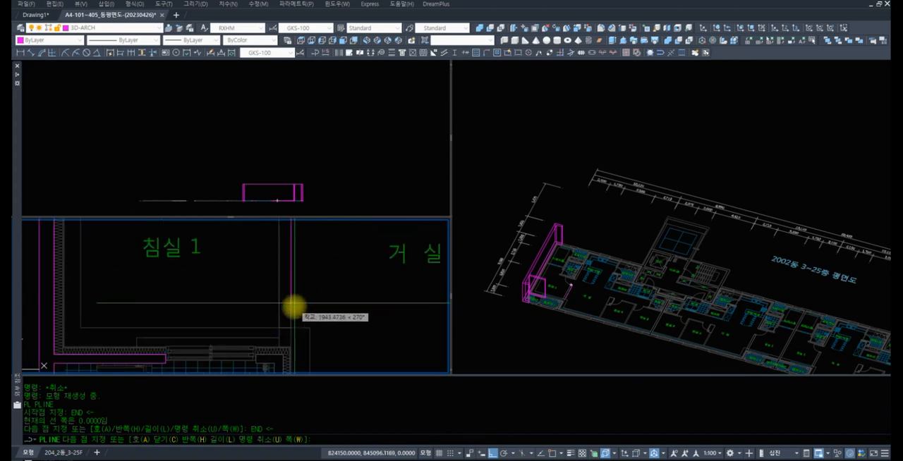
{"action": "type", "text": "E"}
{"action": "key", "text": "space"}
{"action": "left_click", "coordinate": [287, 340]}
{"action": "type", "text": "END <-"}
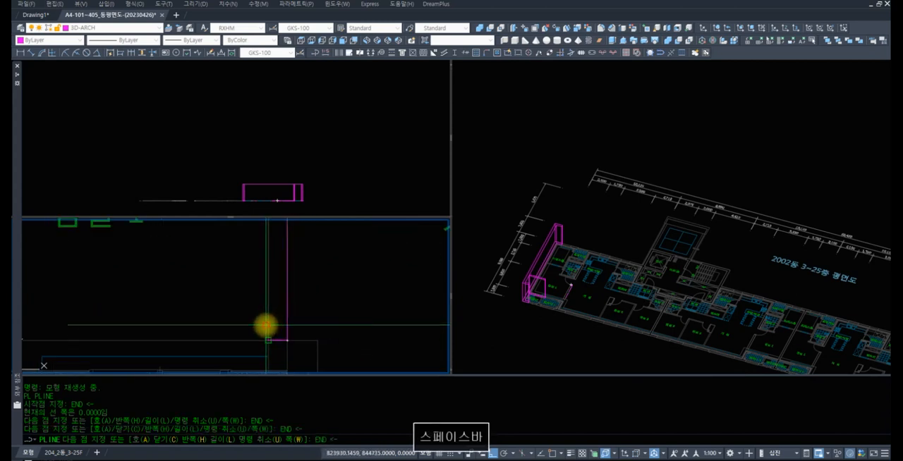
{"action": "left_click", "coordinate": [266, 325]}
{"action": "scroll", "coordinate": [280, 279], "scroll_direction": "down", "scroll_amount": 2}
{"action": "middle_click_drag", "start_coordinate": [280, 280], "coordinate": [286, 371]}
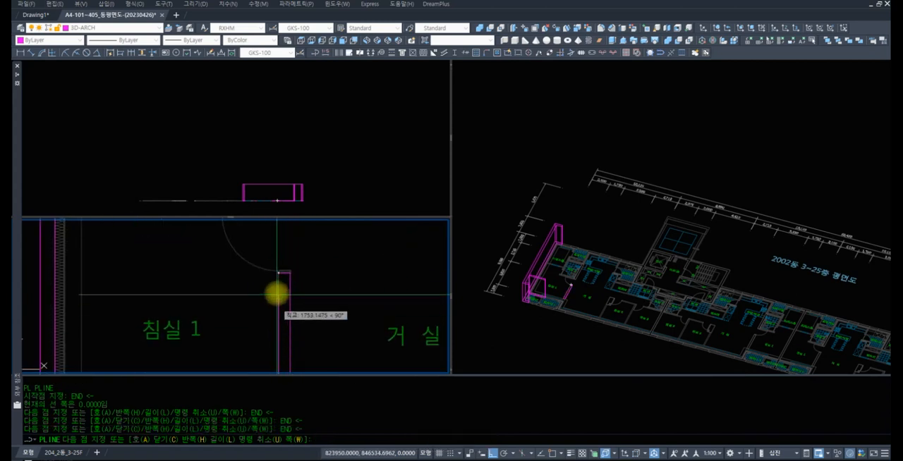
{"action": "type", "text": "E"}
{"action": "key", "text": "space"}
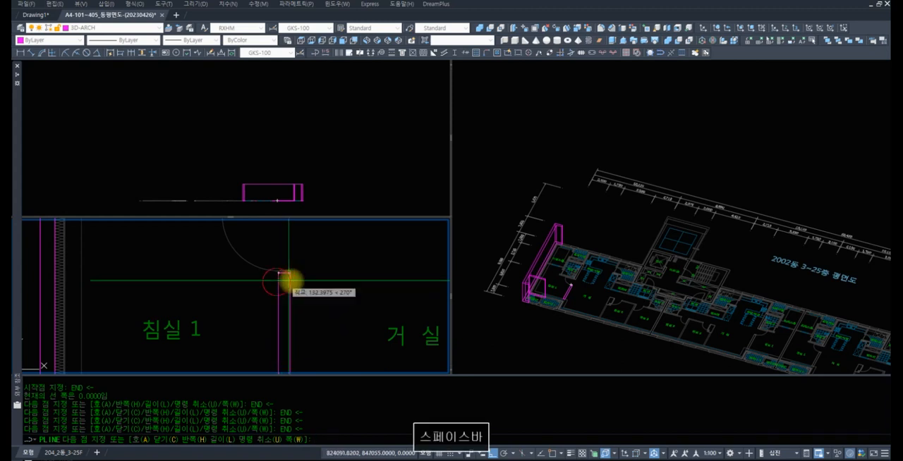
{"action": "left_click", "coordinate": [303, 276]}
Freeze the layers ED-DIM, ED-FUR, ED-PLAN and ED-TEXT
{"action": "scroll", "coordinate": [310, 272], "scroll_direction": "down", "scroll_amount": 6}
{"action": "scroll", "coordinate": [317, 325], "scroll_direction": "up", "scroll_amount": 8}
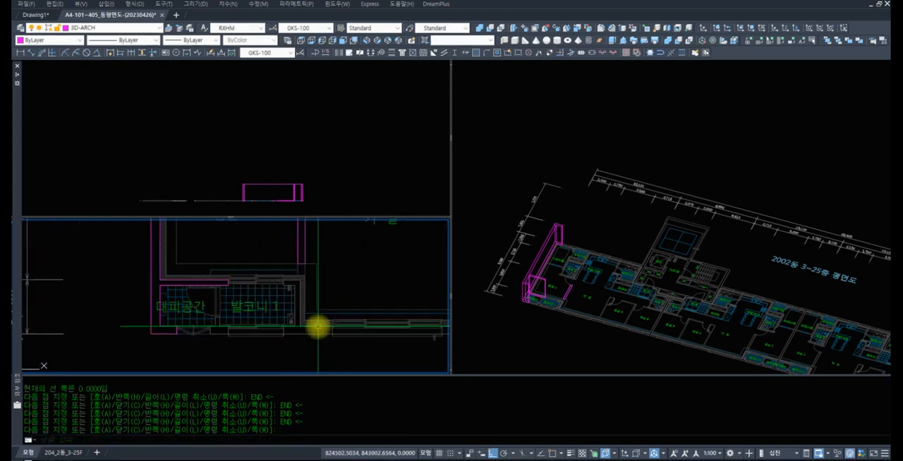
{"action": "middle_click_drag", "start_coordinate": [291, 316], "coordinate": [327, 250]}
{"action": "middle_click_drag", "start_coordinate": [184, 292], "coordinate": [355, 304]}
{"action": "scroll", "coordinate": [307, 302], "scroll_direction": "up", "scroll_amount": 3}
{"action": "middle_click_drag", "start_coordinate": [244, 288], "coordinate": [244, 309]}
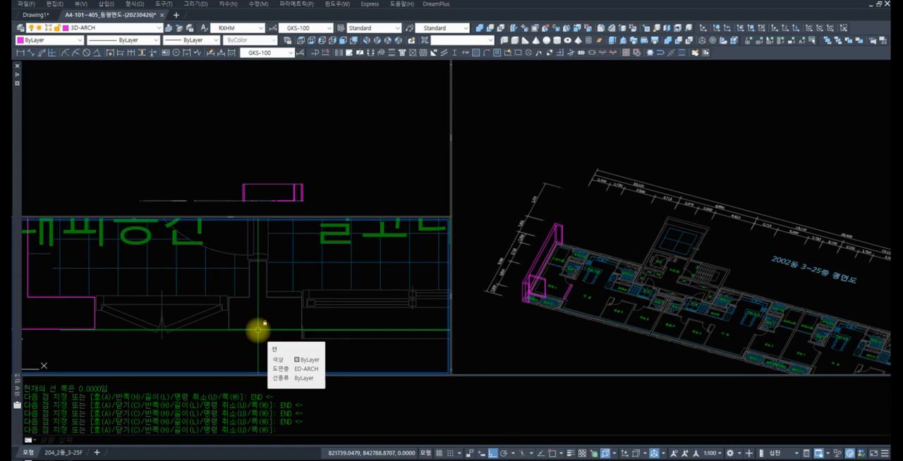
{"action": "type", "text": "la"}
{"action": "key", "text": "space"}
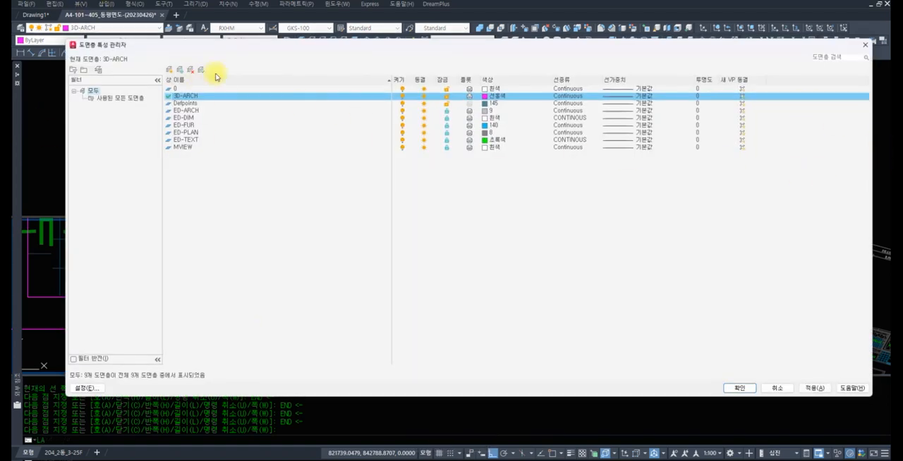
{"action": "left_click", "coordinate": [198, 110]}
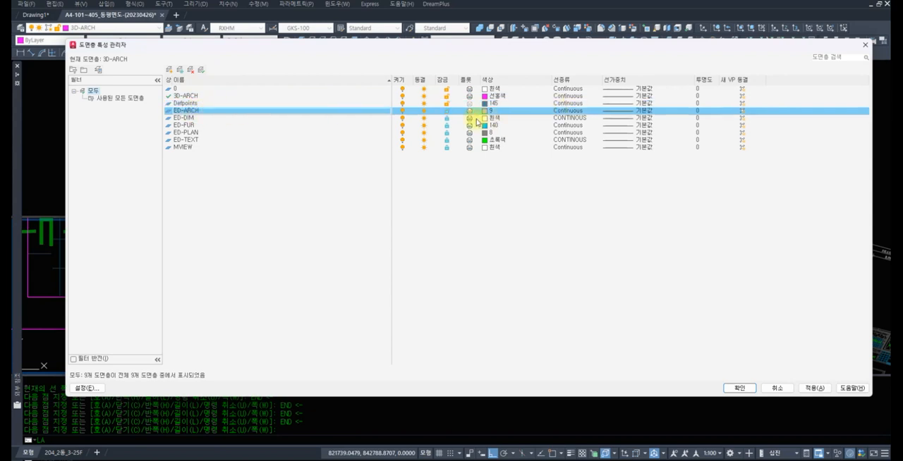
{"action": "left_click", "coordinate": [184, 117]}
{"action": "left_click", "coordinate": [247, 139], "text": "shift"}
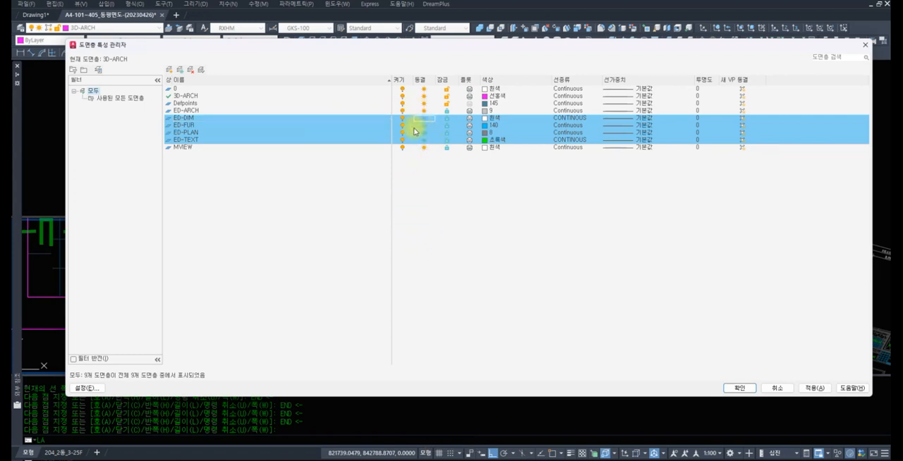
{"action": "left_click", "coordinate": [740, 388]}
Examine the remaining ED-ARCH wall outlines across the floor in the plan viewport
{"action": "scroll", "coordinate": [279, 308], "scroll_direction": "down", "scroll_amount": 6}
{"action": "middle_click_drag", "start_coordinate": [301, 292], "coordinate": [278, 344]}
{"action": "scroll", "coordinate": [331, 322], "scroll_direction": "down", "scroll_amount": 6}
{"action": "middle_click_drag", "start_coordinate": [331, 322], "coordinate": [271, 341]}
{"action": "scroll", "coordinate": [272, 340], "scroll_direction": "up", "scroll_amount": 4}
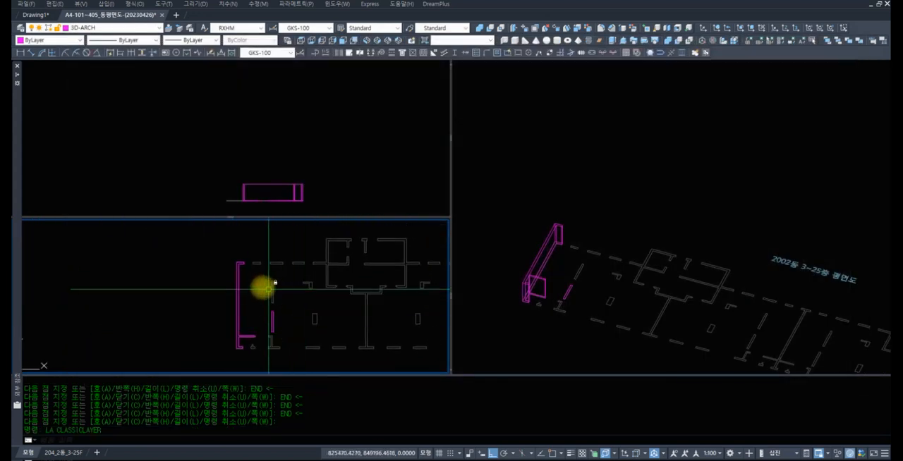
{"action": "scroll", "coordinate": [243, 301], "scroll_direction": "up", "scroll_amount": 8}
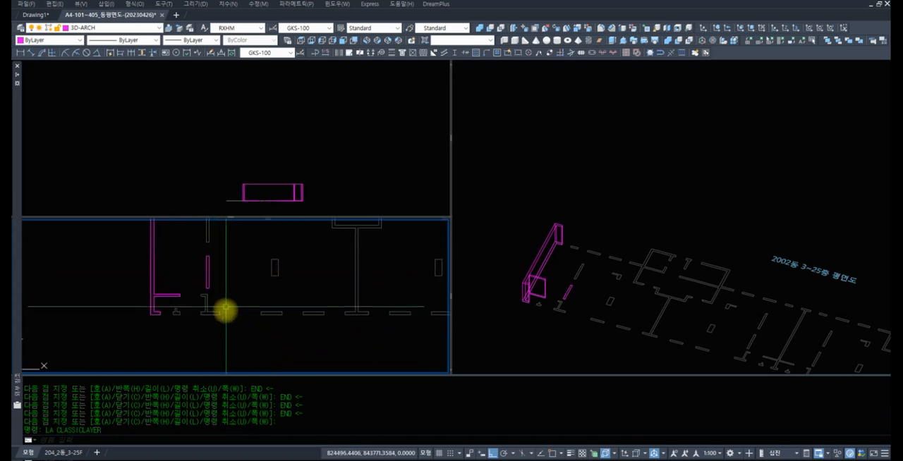
Inspect the ED-ARCH wall outlines in the isometric viewport, including the small T-shaped wall beside the extruded wall
{"action": "left_click", "coordinate": [612, 243]}
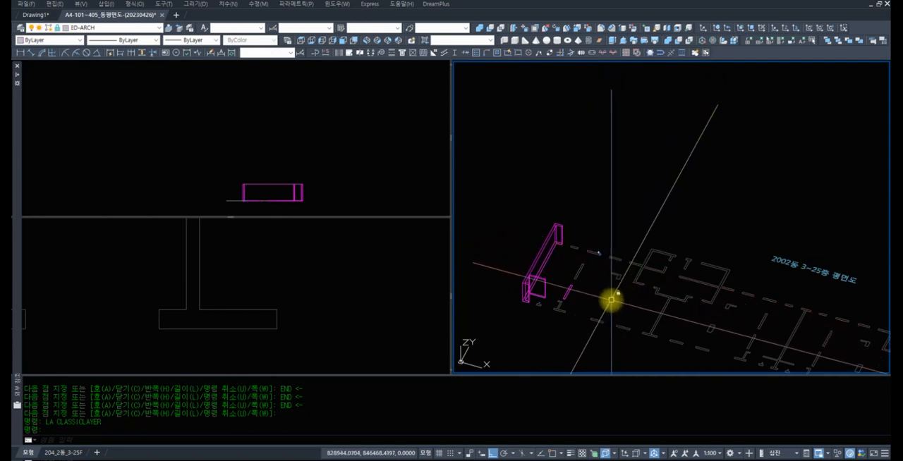
{"action": "key", "text": "Escape"}
{"action": "key", "text": "Escape"}
{"action": "middle_click_drag", "start_coordinate": [599, 262], "coordinate": [613, 278], "text": "shift"}
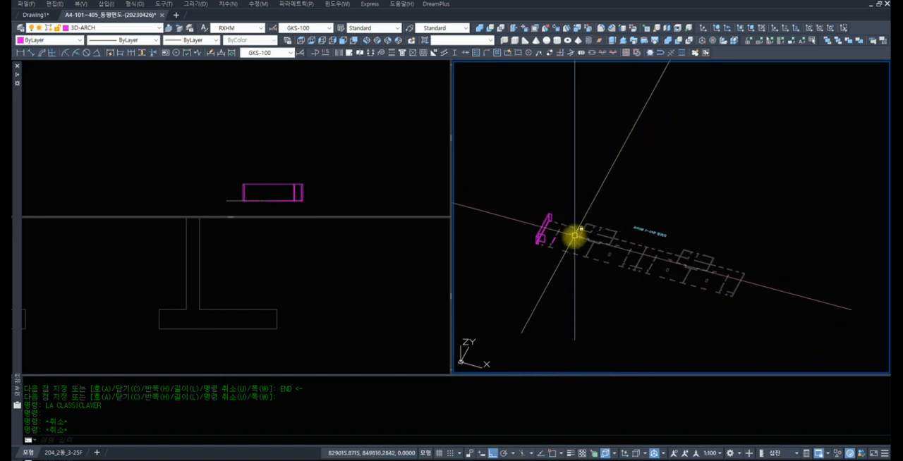
{"action": "scroll", "coordinate": [557, 264], "scroll_direction": "up", "scroll_amount": 6}
{"action": "scroll", "coordinate": [598, 276], "scroll_direction": "up", "scroll_amount": 8}
{"action": "middle_click_drag", "start_coordinate": [552, 246], "coordinate": [671, 293]}
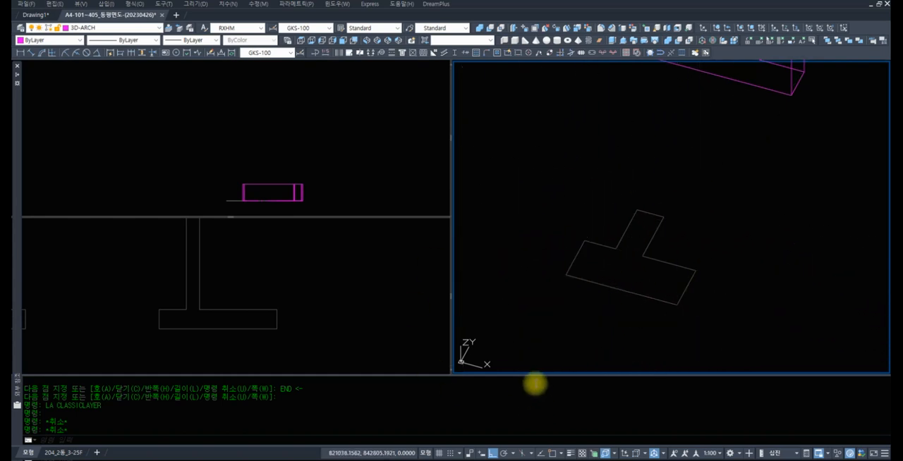
{"action": "scroll", "coordinate": [833, 233], "scroll_direction": "down", "scroll_amount": 5}
{"action": "scroll", "coordinate": [677, 206], "scroll_direction": "down", "scroll_amount": 2}
{"action": "middle_click_drag", "start_coordinate": [661, 214], "coordinate": [645, 241]}
Select wall outlines in the elevation viewport, unlock the ED-ARCH layer, and clear the selection
{"action": "left_click", "coordinate": [376, 192]}
{"action": "scroll", "coordinate": [261, 183], "scroll_direction": "up", "scroll_amount": 6}
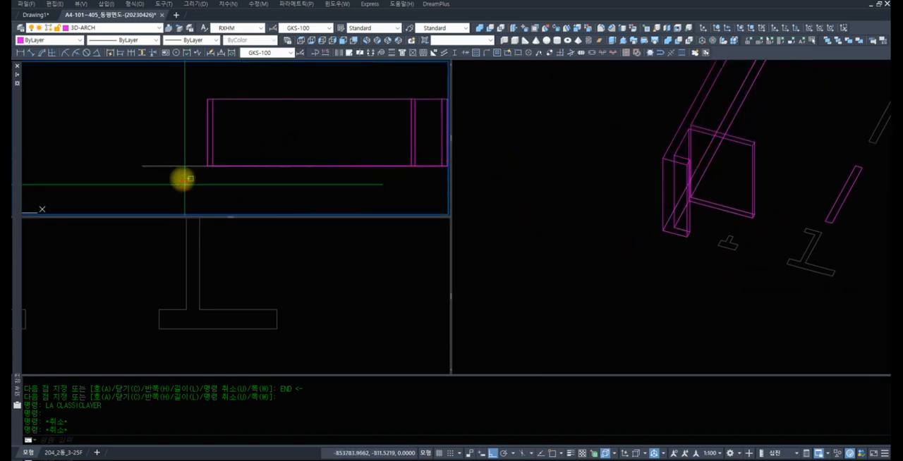
{"action": "left_click_drag", "start_coordinate": [184, 184], "coordinate": [140, 145]}
{"action": "left_click", "coordinate": [120, 28]}
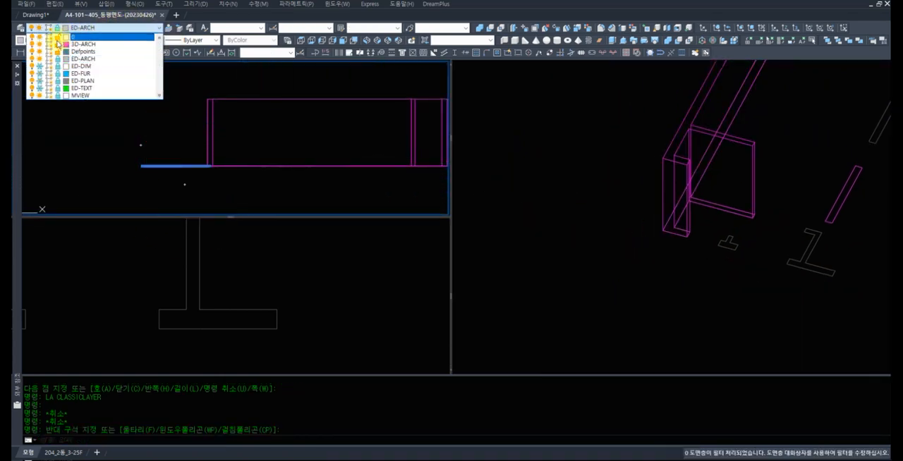
{"action": "left_click", "coordinate": [58, 60]}
{"action": "scroll", "coordinate": [225, 176], "scroll_direction": "down", "scroll_amount": 2}
{"action": "key", "text": "Escape"}
{"action": "key", "text": "Escape"}
{"action": "key", "text": "Escape"}
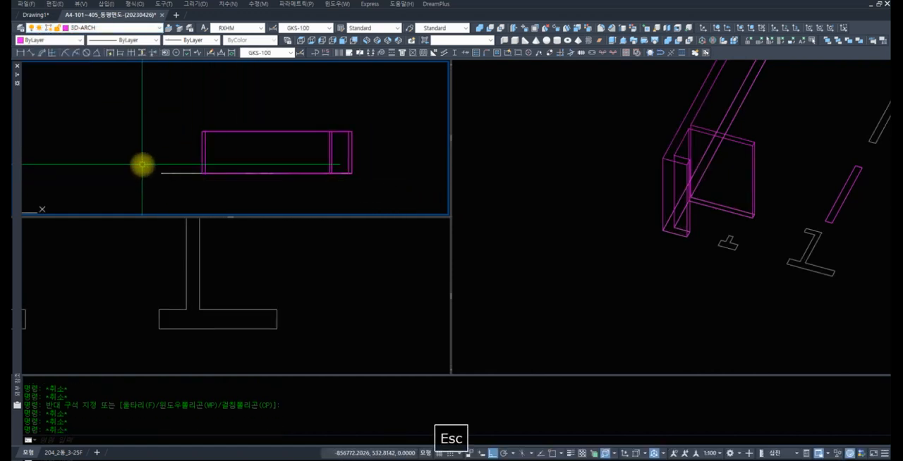
Copy all wall outlines along the base line in place, from base point 0,0 to 0,0
{"action": "type", "text": "cop"}
{"action": "key", "text": "space"}
{"action": "left_click", "coordinate": [127, 168]}
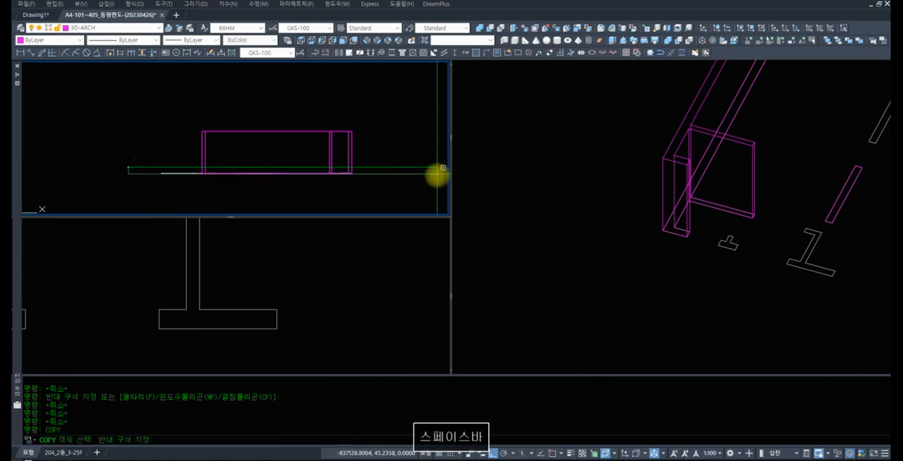
{"action": "left_click", "coordinate": [395, 192]}
{"action": "key", "text": "space"}
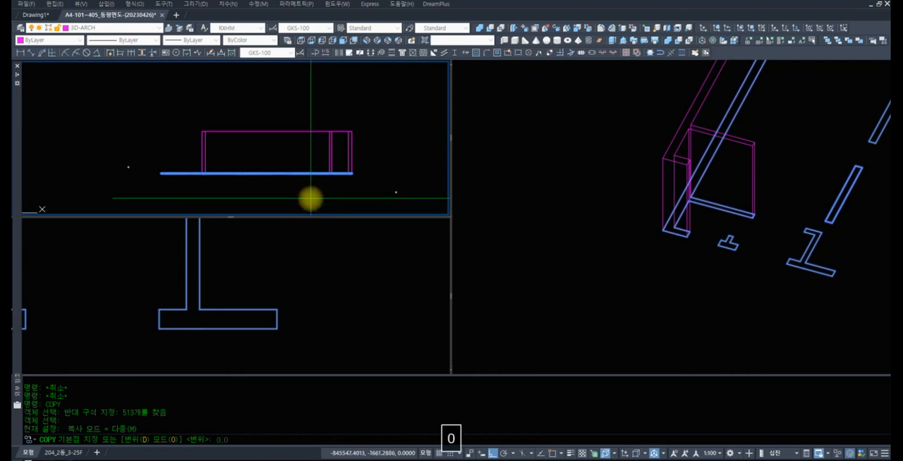
{"action": "type", "text": "0,0"}
{"action": "key", "text": "Return"}
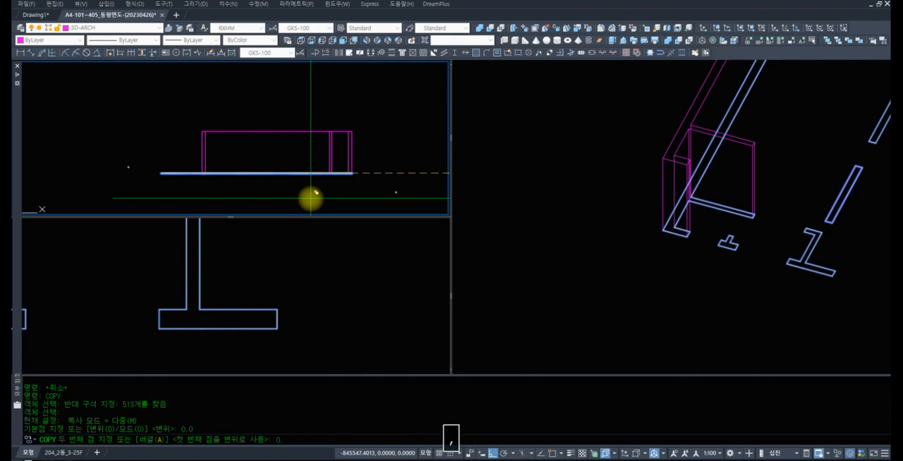
{"action": "type", "text": "0,0"}
{"action": "key", "text": "Return"}
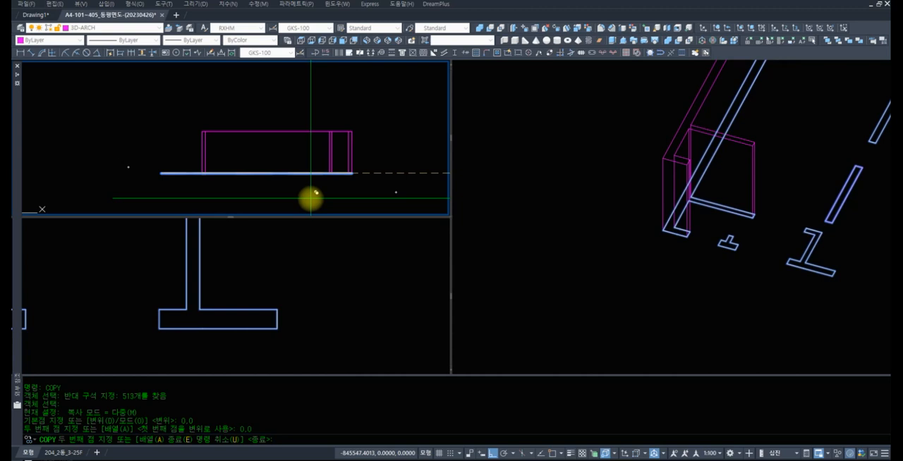
{"action": "key", "text": "Escape"}
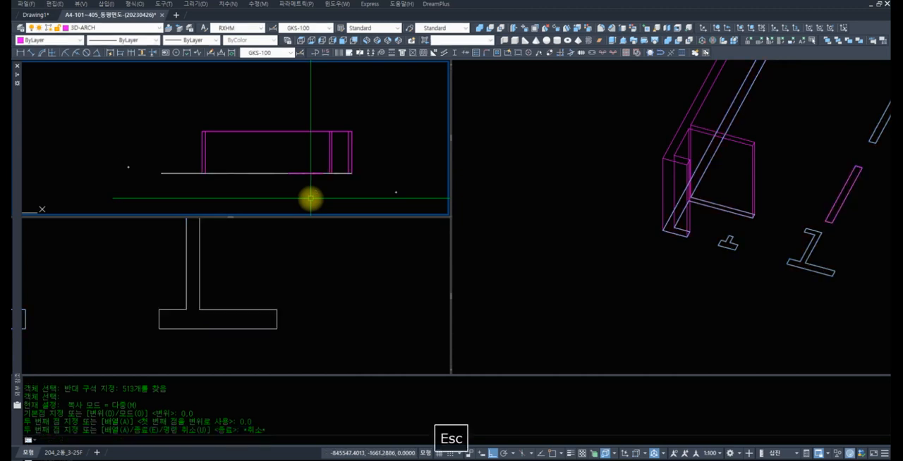
Move the previously selected wall outlines to the 3D-ARCH layer with the CHANGE command's layer property
{"action": "type", "text": "chang"}
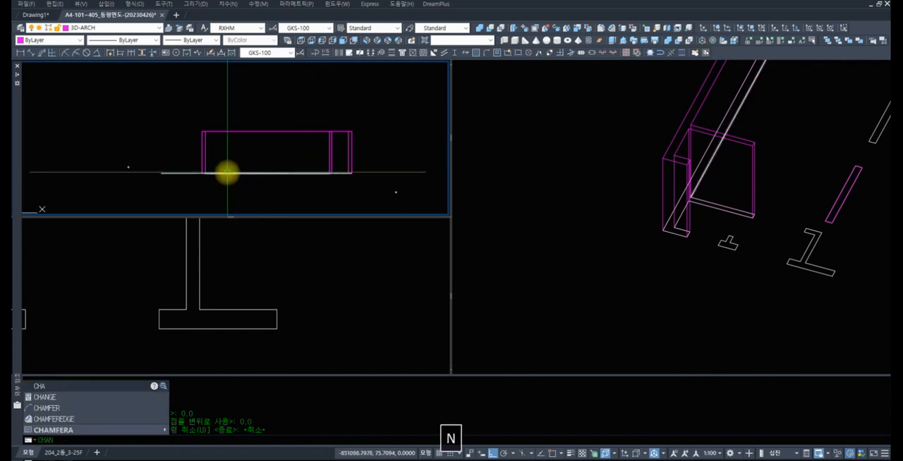
{"action": "key", "text": "Return"}
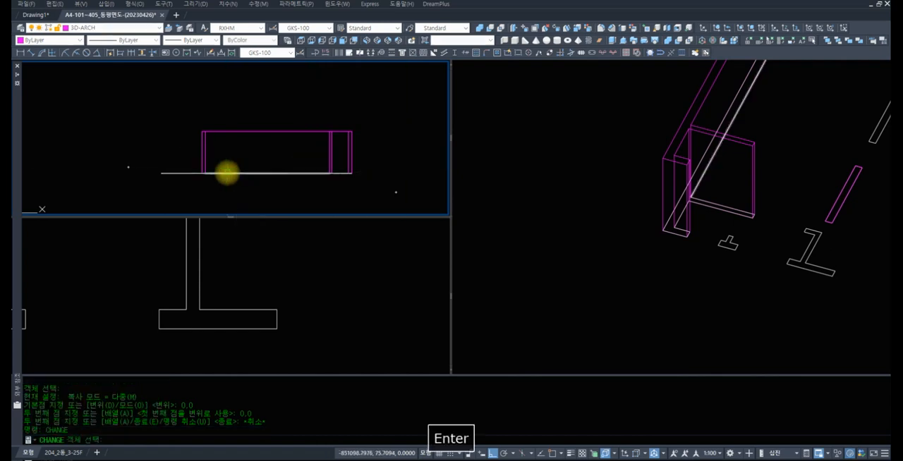
{"action": "type", "text": "P"}
{"action": "key", "text": "Return"}
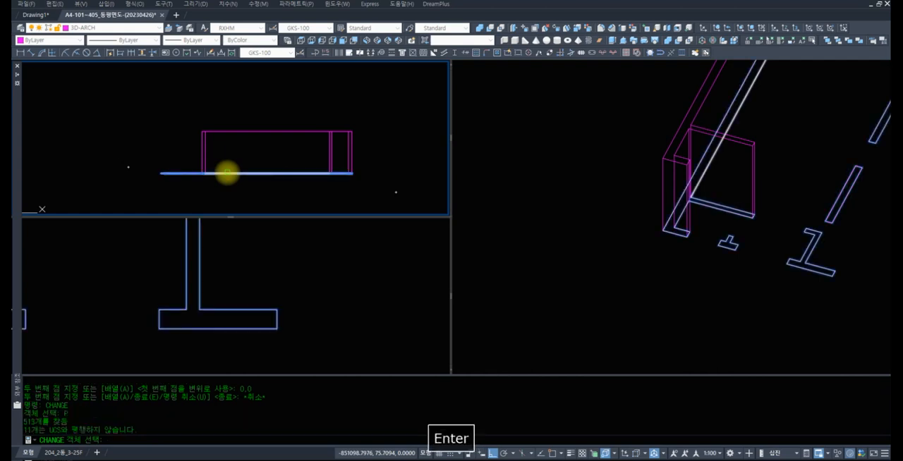
{"action": "key", "text": "Return"}
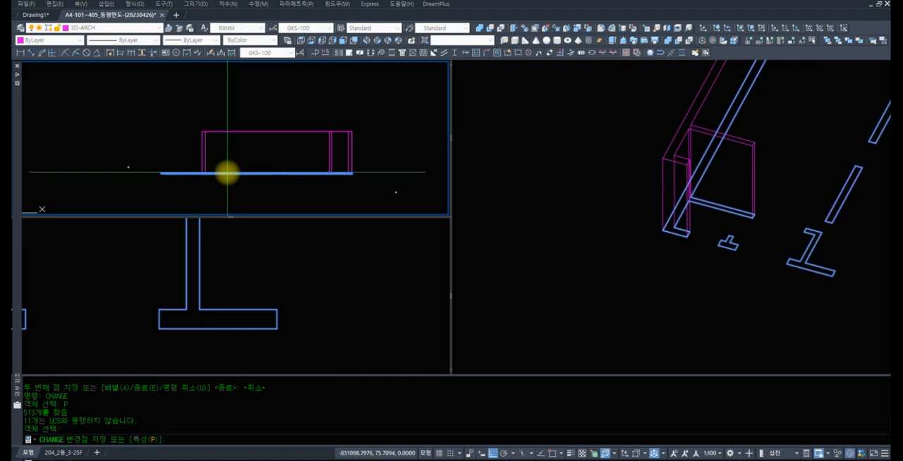
{"action": "type", "text": "P"}
{"action": "key", "text": "Return"}
{"action": "type", "text": "LA"}
{"action": "key", "text": "Return"}
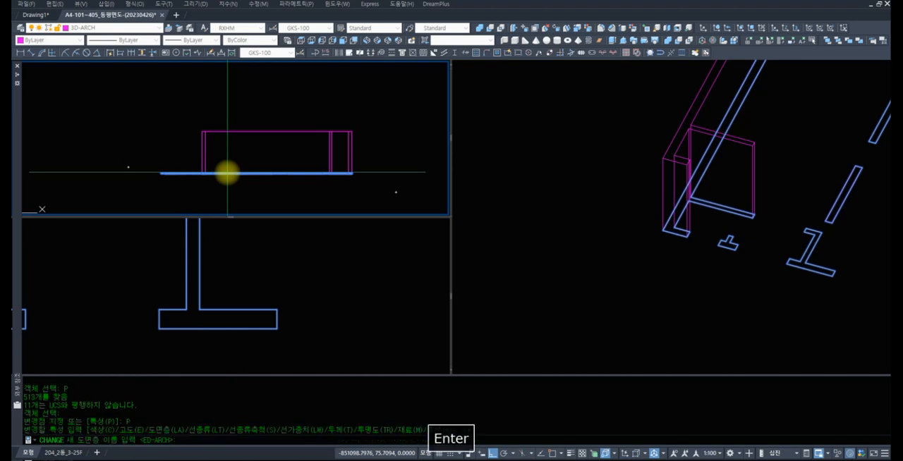
{"action": "type", "text": "3"}
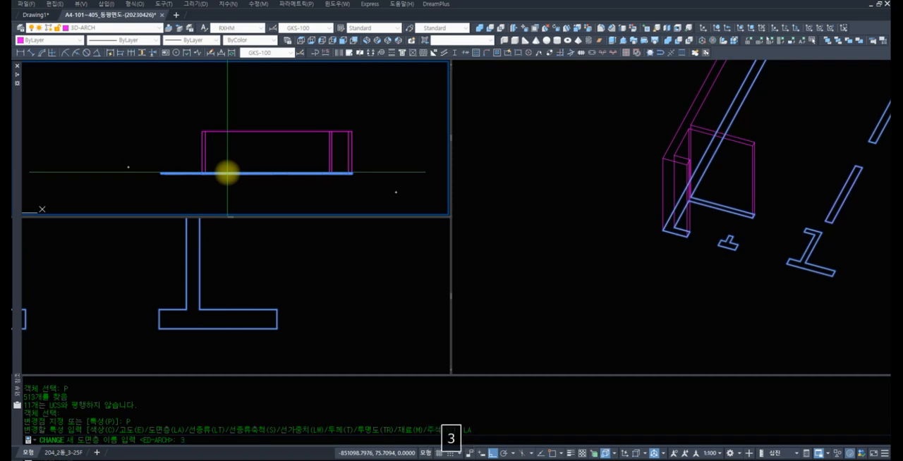
{"action": "type", "text": "D-ARC"}
{"action": "key", "text": "BackSpace"}
{"action": "type", "text": "CH"}
{"action": "key", "text": "Return"}
Hide the original ED-ARCH layer so that only the 3D-ARCH wall outlines show
{"action": "key", "text": "Return"}
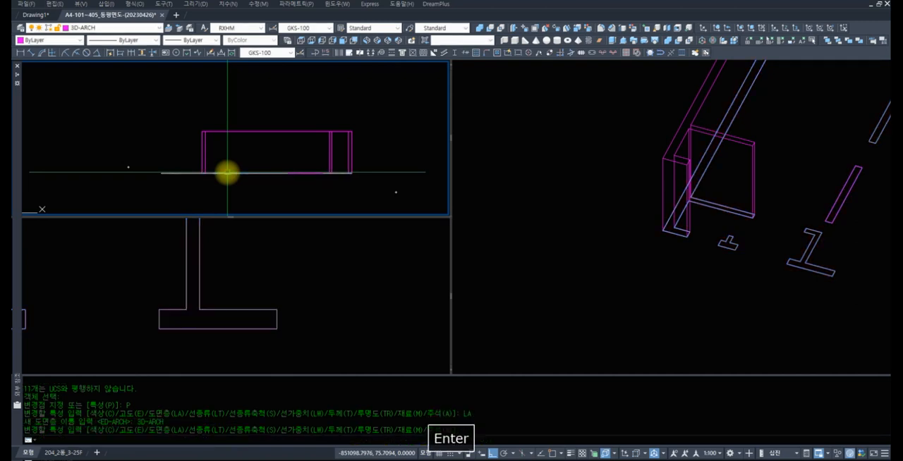
{"action": "type", "text": "l"}
{"action": "key", "text": "Return"}
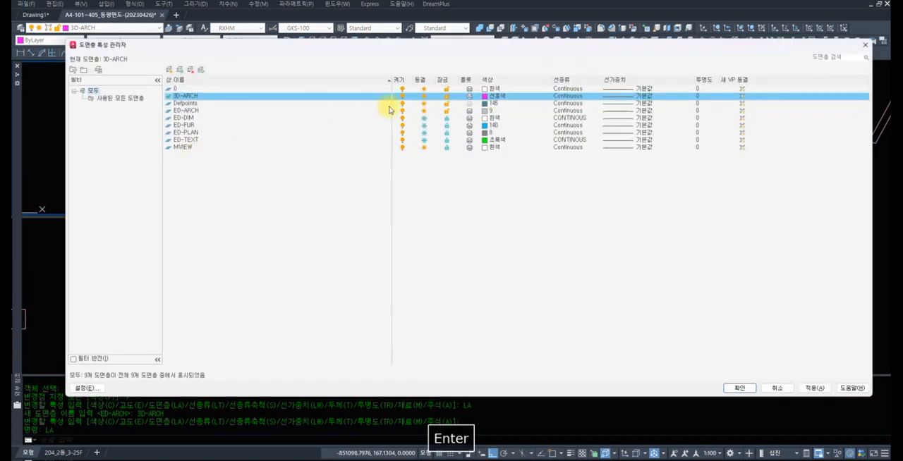
{"action": "left_click", "coordinate": [358, 110]}
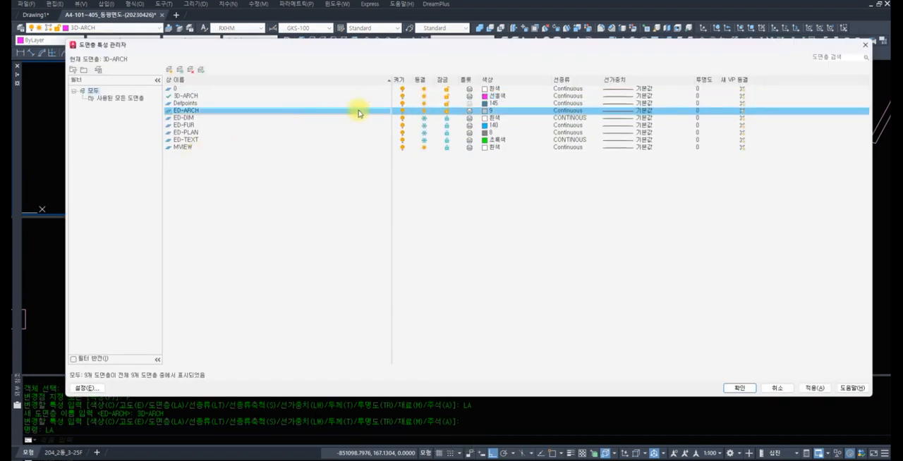
{"action": "left_click", "coordinate": [740, 388]}
Examine the magenta 3D-ARCH wall outlines across the floor plan in the isometric viewport
{"action": "scroll", "coordinate": [734, 248], "scroll_direction": "down", "scroll_amount": 4}
{"action": "left_click", "coordinate": [759, 238]}
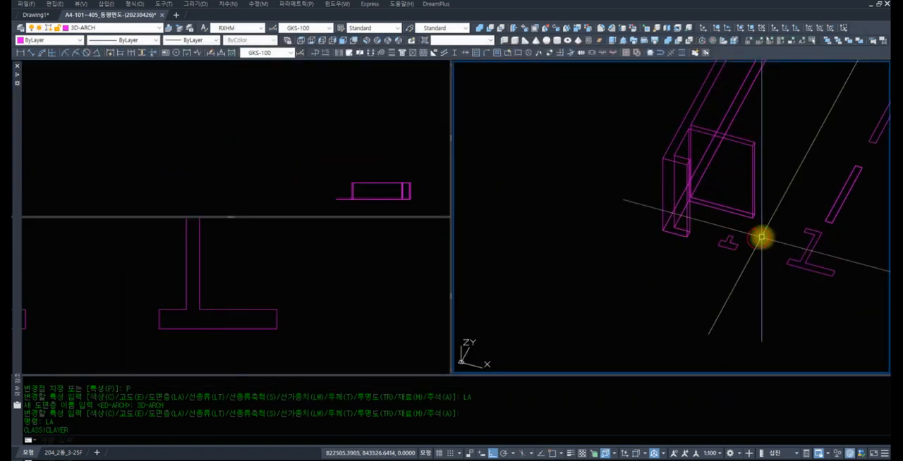
{"action": "scroll", "coordinate": [775, 234], "scroll_direction": "down", "scroll_amount": 4}
{"action": "middle_click_drag", "start_coordinate": [774, 234], "coordinate": [578, 309]}
{"action": "middle_click_drag", "start_coordinate": [694, 283], "coordinate": [661, 202]}
{"action": "middle_click_drag", "start_coordinate": [715, 220], "coordinate": [659, 189]}
{"action": "middle_click_drag", "start_coordinate": [748, 232], "coordinate": [691, 214]}
{"action": "middle_click_drag", "start_coordinate": [563, 202], "coordinate": [664, 197]}
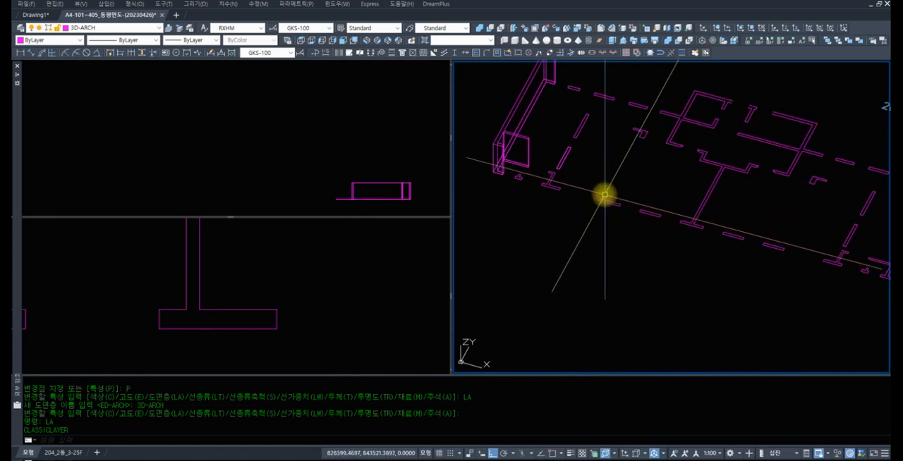
Select individual segments of the I-shaped wall outline in the plan viewport to check whether they are joined, and clear the selection
{"action": "left_click", "coordinate": [241, 280]}
{"action": "scroll", "coordinate": [280, 323], "scroll_direction": "down", "scroll_amount": 6}
{"action": "scroll", "coordinate": [273, 325], "scroll_direction": "up", "scroll_amount": 4}
{"action": "left_click", "coordinate": [268, 332]}
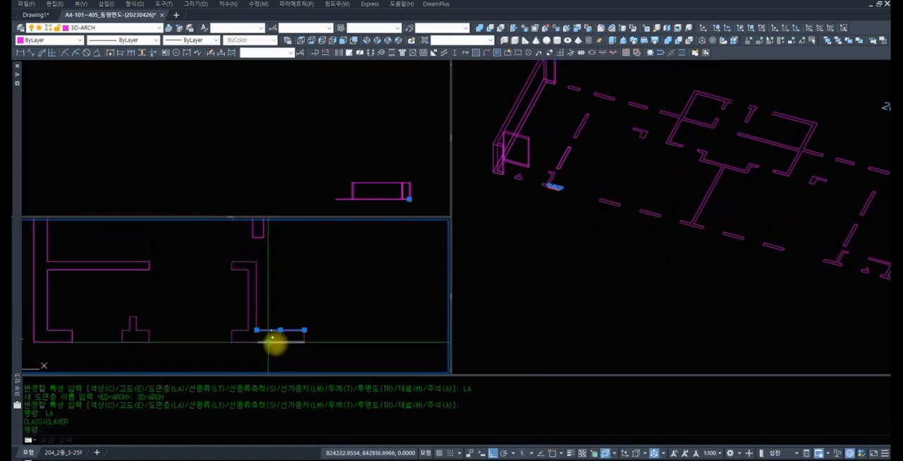
{"action": "left_click", "coordinate": [295, 342]}
{"action": "left_click", "coordinate": [248, 321]}
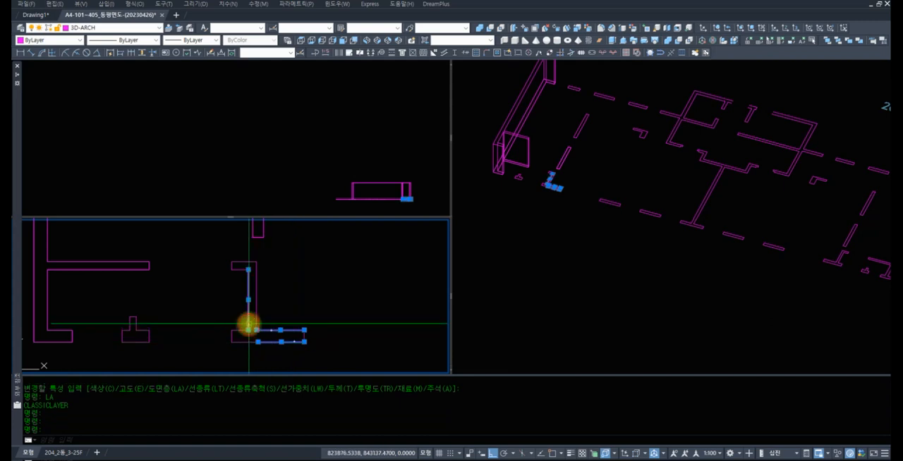
{"action": "left_click", "coordinate": [240, 270]}
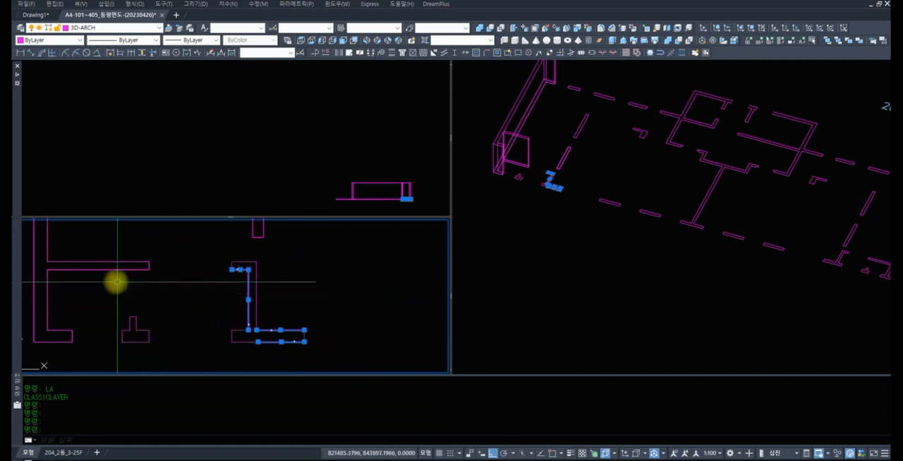
{"action": "key", "text": "Escape"}
{"action": "key", "text": "Escape"}
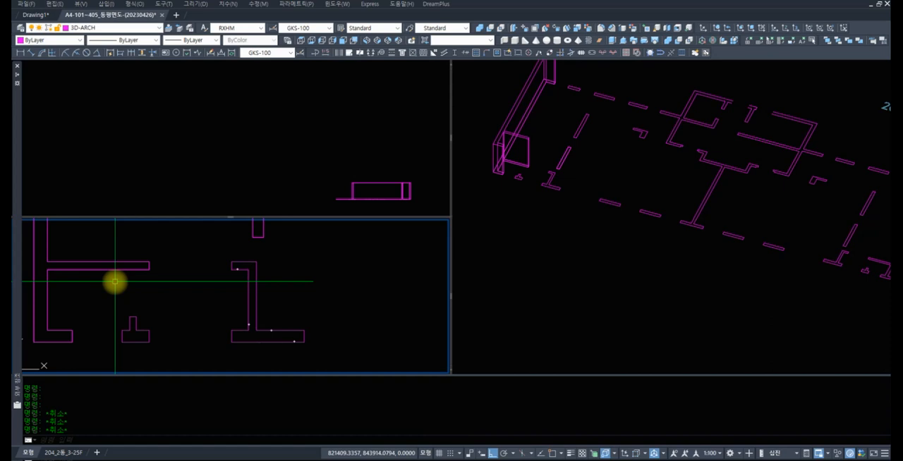
Convert one upper edge segment of the small T-shaped wall outline to a polyline with PEDIT
{"action": "type", "text": "z"}
{"action": "key", "text": "space"}
{"action": "left_click", "coordinate": [203, 349]}
{"action": "left_click", "coordinate": [97, 309]}
{"action": "type", "text": "r"}
{"action": "key", "text": "space"}
{"action": "key", "text": "Escape"}
{"action": "type", "text": "p"}
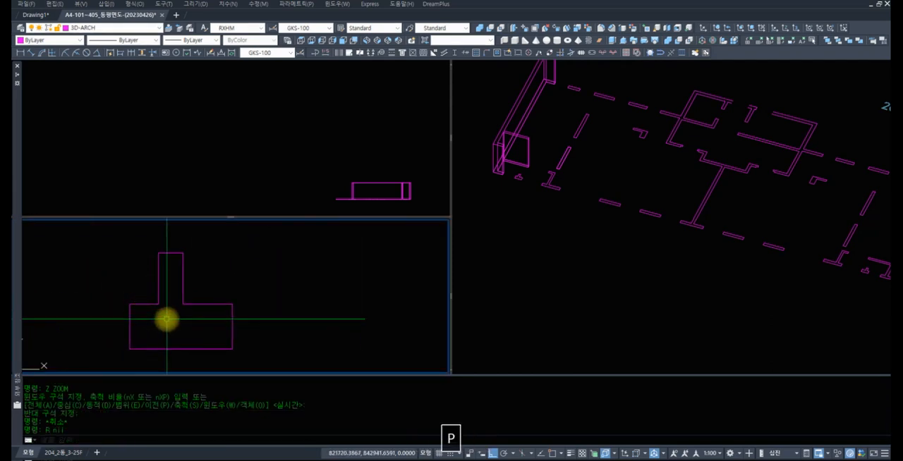
{"action": "type", "text": "edit"}
{"action": "key", "text": "space"}
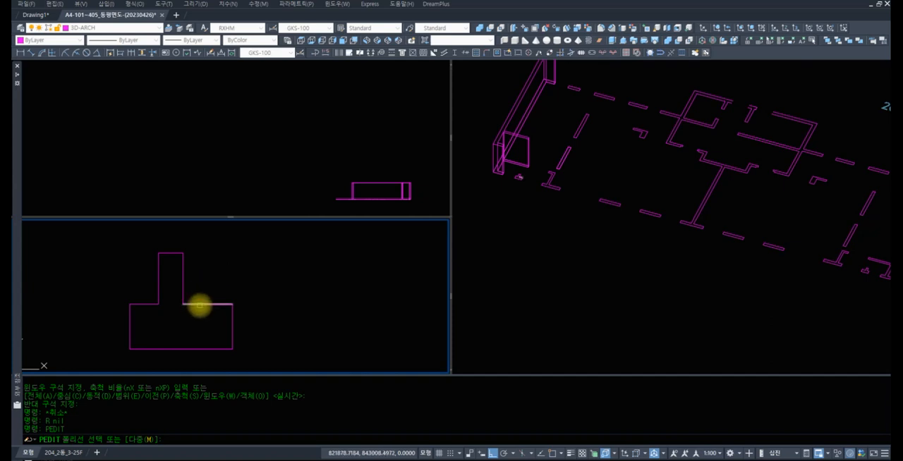
{"action": "left_click", "coordinate": [203, 305]}
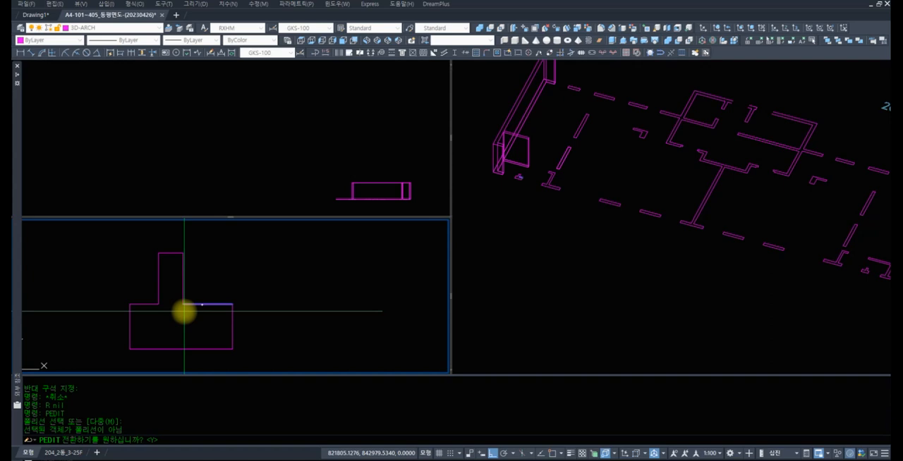
{"action": "type", "text": "Y"}
{"action": "key", "text": "Return"}
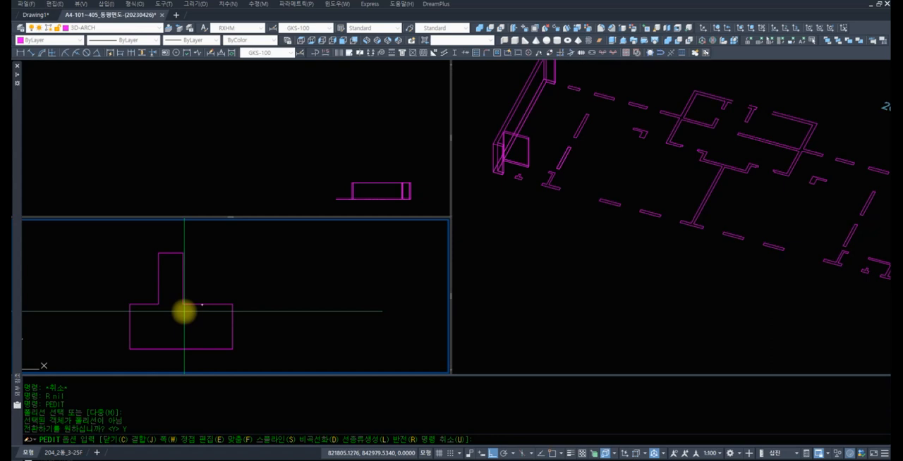
Join all segments of the T-shaped wall outline into one polyline and select it to check the result
{"action": "type", "text": "J"}
{"action": "key", "text": "space"}
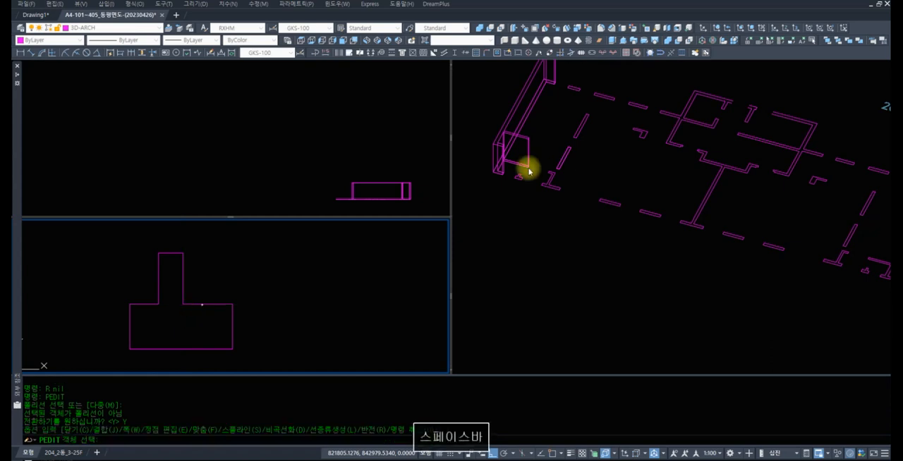
{"action": "left_click", "coordinate": [114, 235]}
{"action": "left_click", "coordinate": [285, 358]}
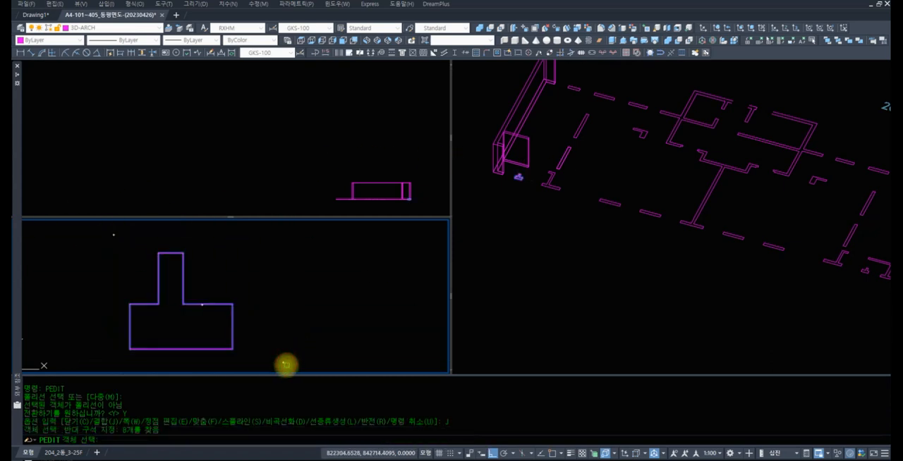
{"action": "key", "text": "Return"}
{"action": "key", "text": "Return"}
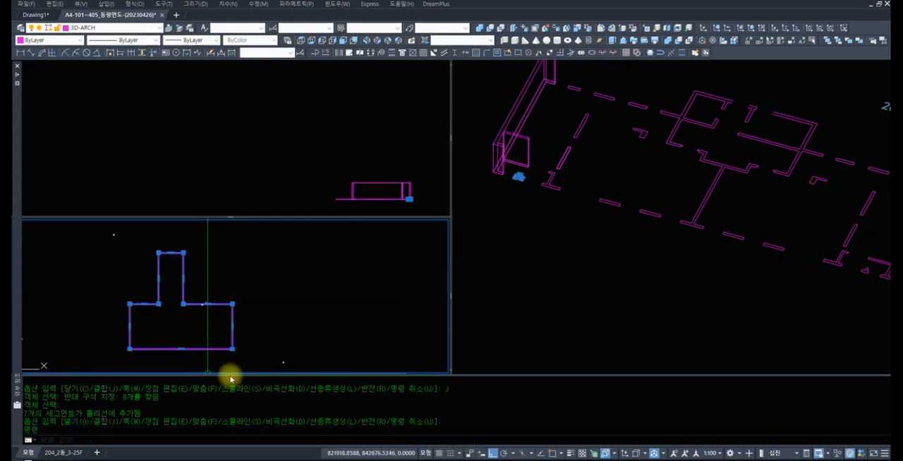
{"action": "key", "text": "Escape"}
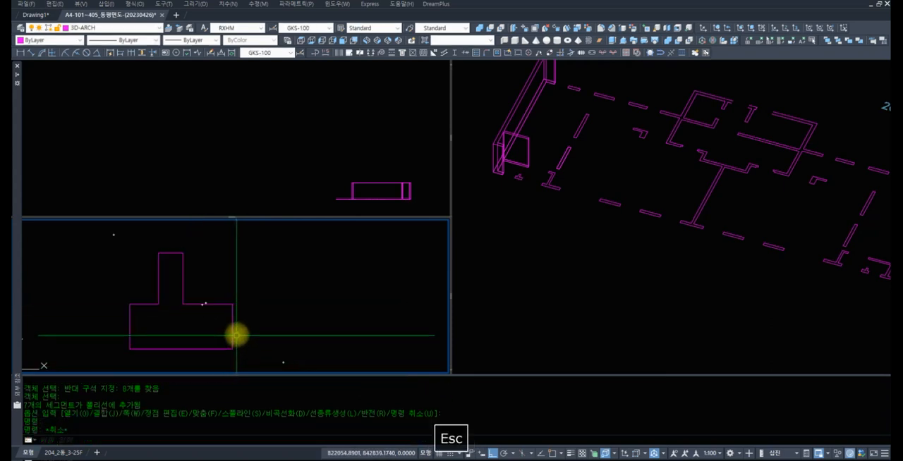
{"action": "scroll", "coordinate": [274, 296], "scroll_direction": "down", "scroll_amount": 5}
{"action": "scroll", "coordinate": [271, 296], "scroll_direction": "down", "scroll_amount": 3}
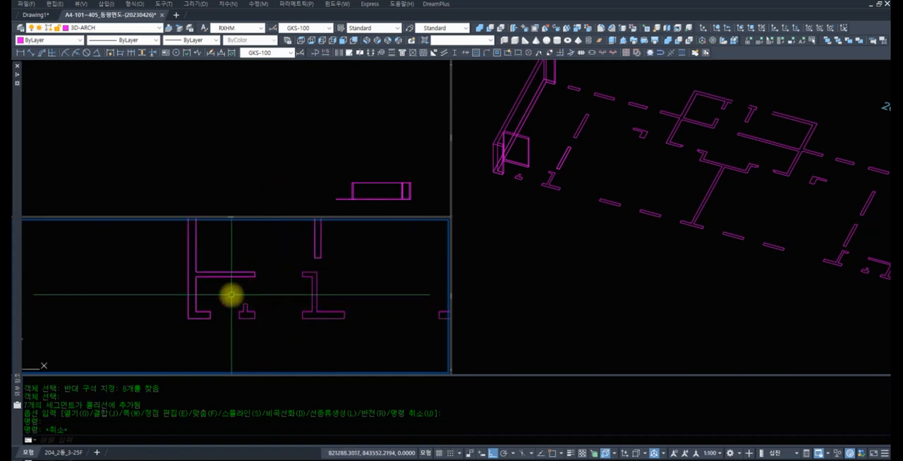
{"action": "scroll", "coordinate": [272, 287], "scroll_direction": "down", "scroll_amount": 4}
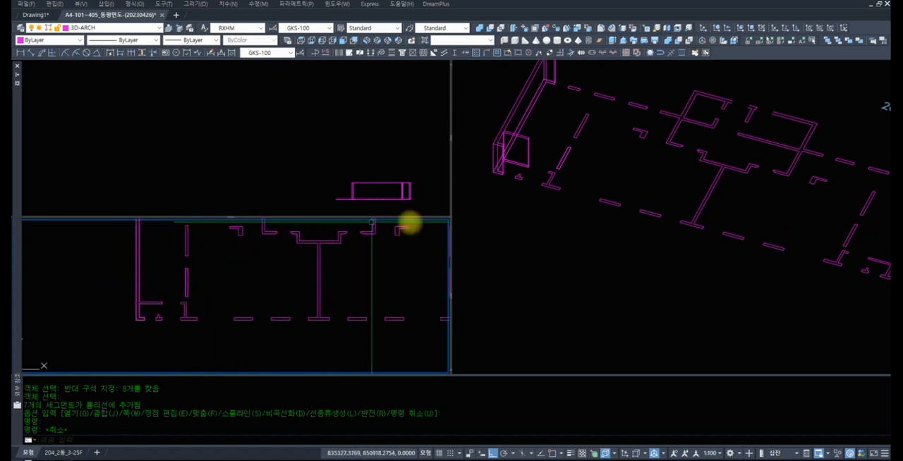
{"action": "scroll", "coordinate": [287, 279], "scroll_direction": "down", "scroll_amount": 5}
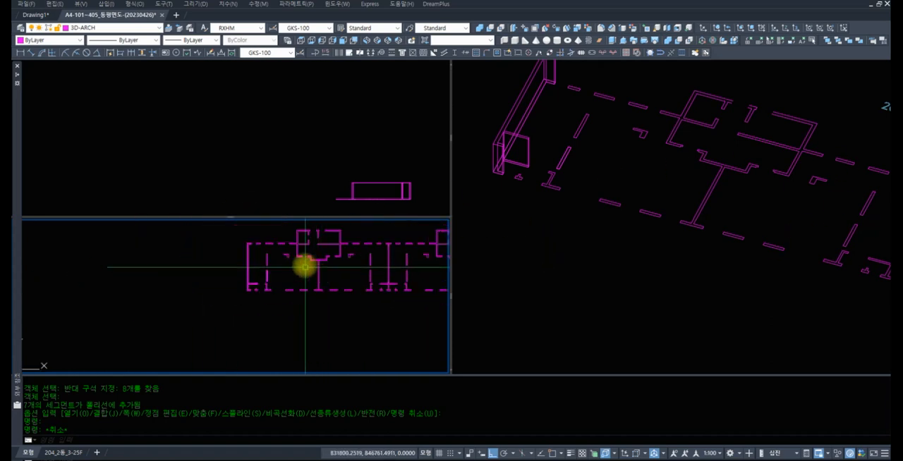
Switch to Drawing1 and draw a circle with a radius of about 2061 and a smaller circle beside it
{"action": "left_click", "coordinate": [35, 14]}
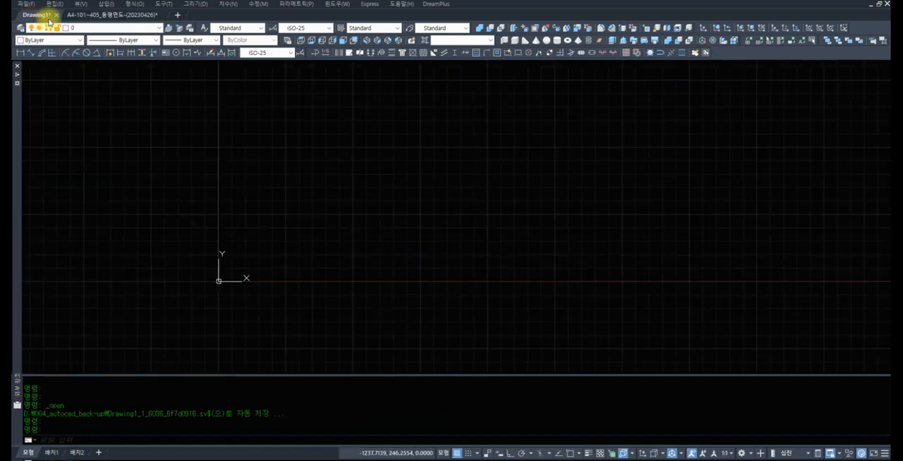
{"action": "type", "text": "ci"}
{"action": "key", "text": "space"}
{"action": "left_click", "coordinate": [365, 227]}
{"action": "left_click", "coordinate": [475, 232]}
{"action": "key", "text": "space"}
{"action": "left_click", "coordinate": [631, 196]}
{"action": "type", "text": "z"}
{"action": "key", "text": "space"}
{"action": "key", "text": "space"}
{"action": "left_click_drag", "start_coordinate": [587, 169], "coordinate": [583, 238]}
{"action": "key", "text": "space"}
{"action": "type", "text": "r"}
{"action": "key", "text": "space"}
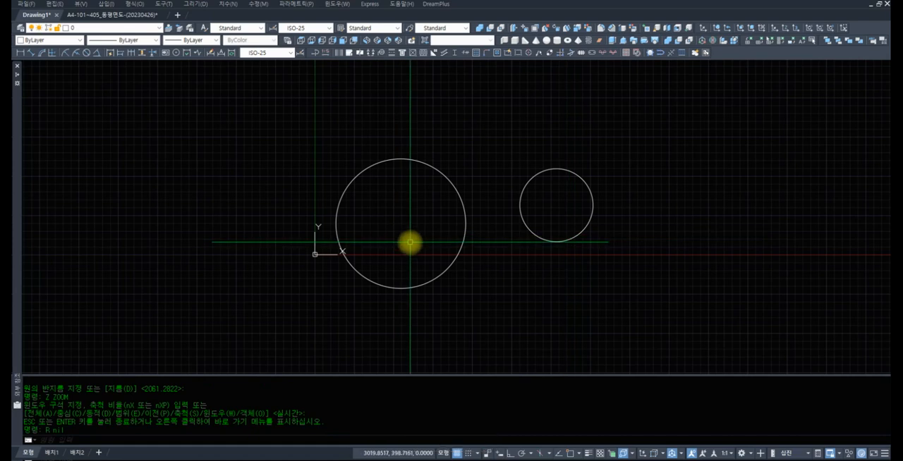
{"action": "type", "text": "cc"}
Change both circles to the current layer 0 with the CC command
{"action": "key", "text": "space"}
{"action": "left_click", "coordinate": [621, 264]}
{"action": "left_click", "coordinate": [285, 170]}
{"action": "key", "text": "space"}
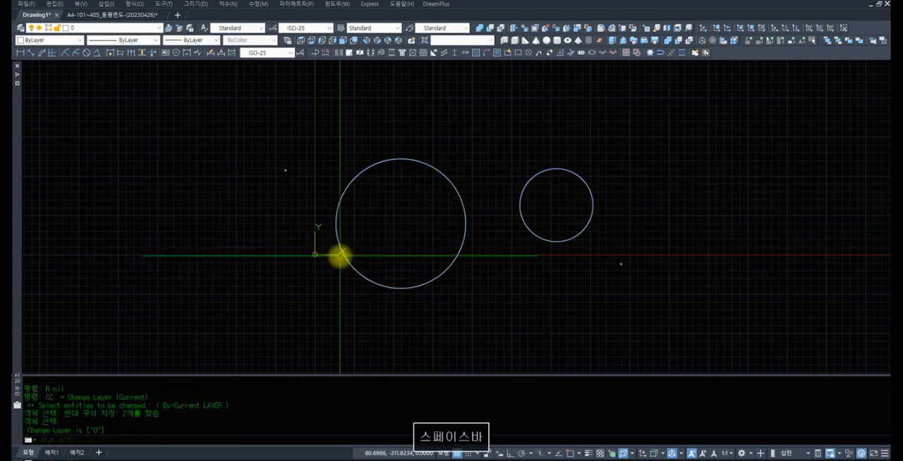
{"action": "key", "text": "Escape"}
{"action": "type", "text": "c"}
Copy both circles in place, from base point 0,0 to second point 0,0
{"action": "key", "text": "space"}
{"action": "left_click", "coordinate": [753, 277]}
{"action": "left_click", "coordinate": [342, 182]}
{"action": "key", "text": "space"}
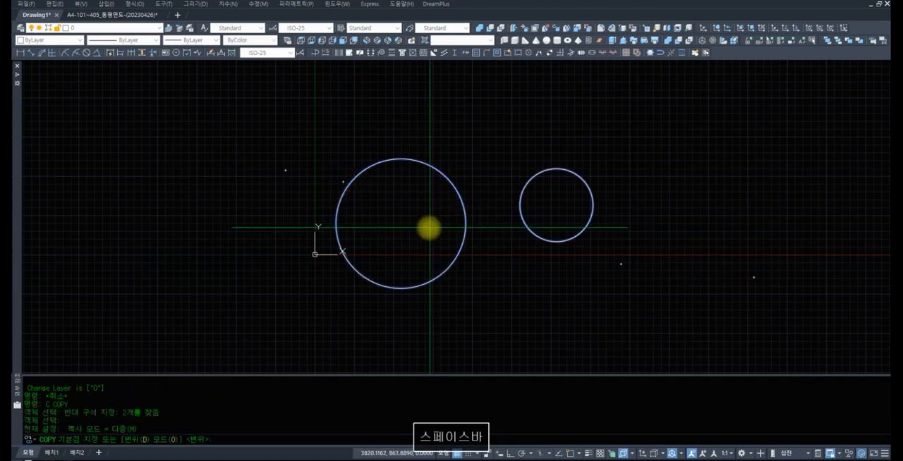
{"action": "type", "text": "0,0"}
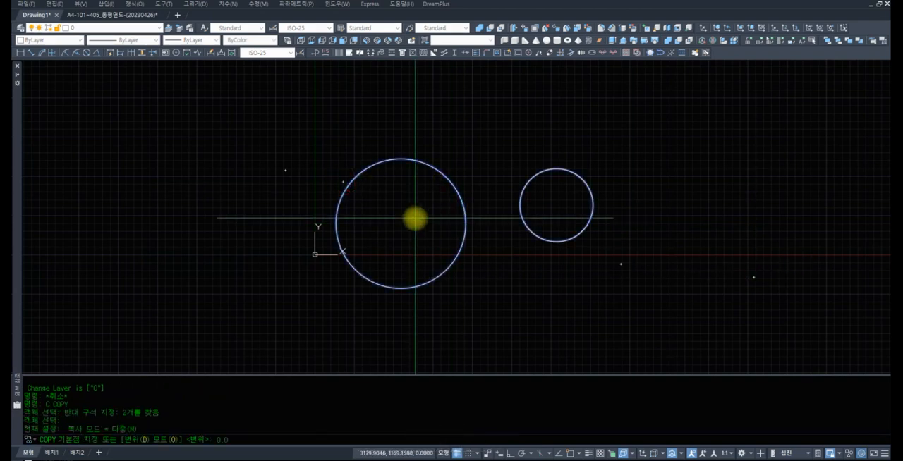
{"action": "key", "text": "Return"}
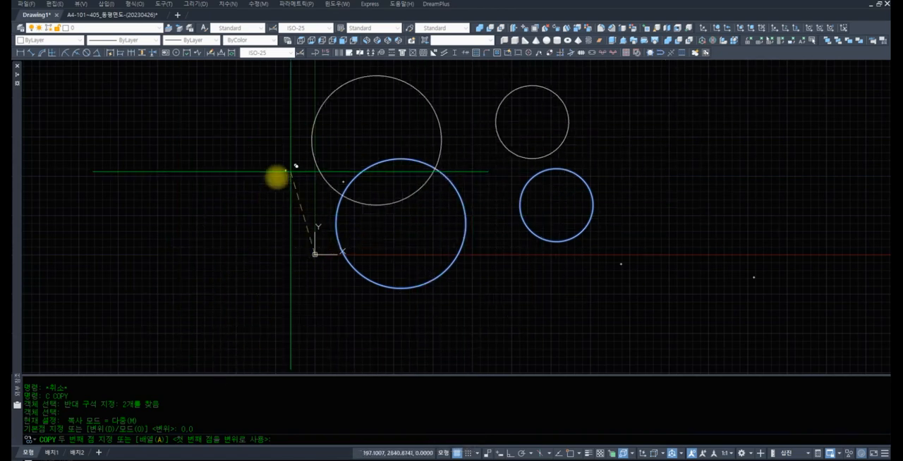
{"action": "type", "text": "0"}
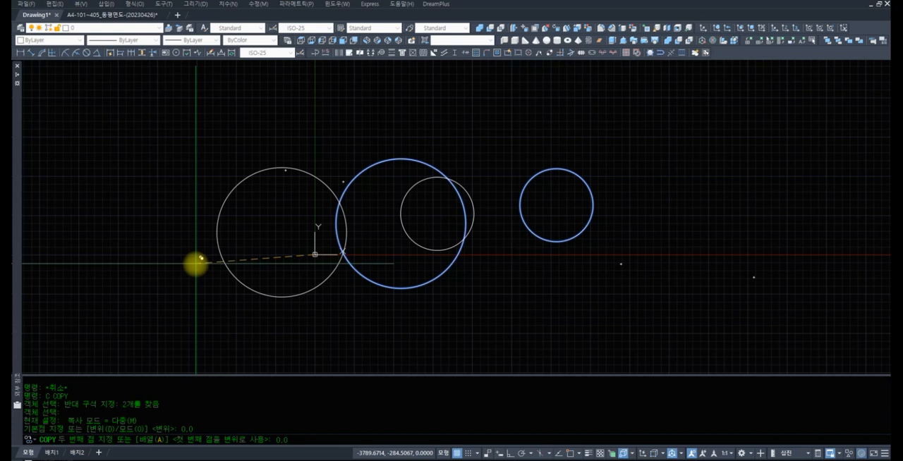
{"action": "type", "text": ",0"}
{"action": "key", "text": "Return"}
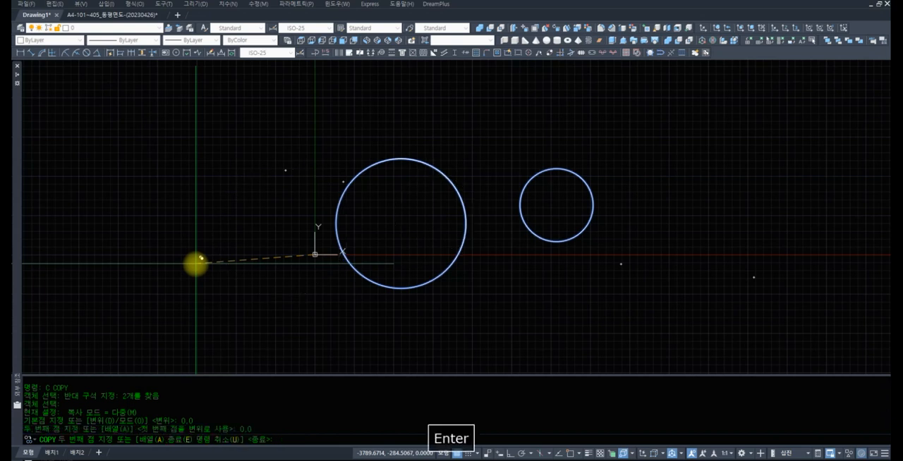
{"action": "key", "text": "Return"}
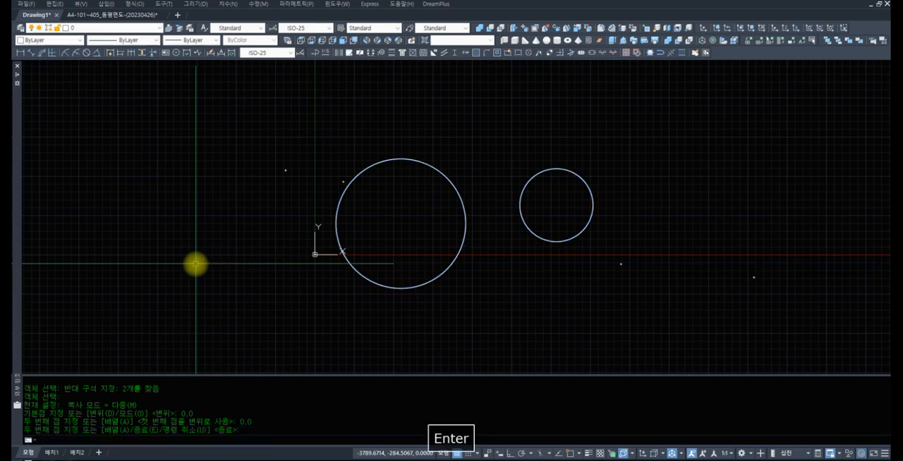
{"action": "type", "text": "r"}
{"action": "key", "text": "space"}
{"action": "type", "text": "e"}
{"action": "key", "text": "space"}
{"action": "left_click", "coordinate": [418, 199]}
{"action": "left_click", "coordinate": [325, 147]}
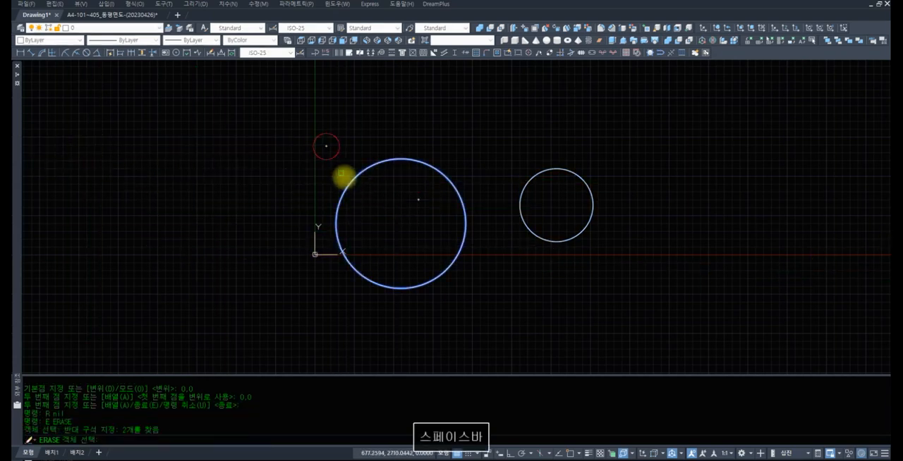
{"action": "key", "text": "Escape"}
{"action": "key", "text": "Escape"}
{"action": "type", "text": "r"}
{"action": "key", "text": "space"}
{"action": "type", "text": "e"}
{"action": "key", "text": "Escape"}
Erase the duplicate copies lying on top of the large and small circles
{"action": "type", "text": "r"}
{"action": "key", "text": "space"}
{"action": "type", "text": "e"}
{"action": "key", "text": "space"}
{"action": "left_click", "coordinate": [450, 175]}
{"action": "key", "text": "space"}
{"action": "left_click", "coordinate": [499, 161]}
{"action": "left_click", "coordinate": [448, 176]}
{"action": "key", "text": "space"}
{"action": "key", "text": "space"}
{"action": "left_click", "coordinate": [534, 177]}
{"action": "key", "text": "space"}
Copy the two circles again onto themselves, using 0,0 as both the base point and the second point
{"action": "type", "text": "r"}
{"action": "key", "text": "space"}
{"action": "type", "text": "c"}
{"action": "key", "text": "space"}
{"action": "left_click", "coordinate": [634, 299]}
{"action": "left_click", "coordinate": [321, 172]}
{"action": "key", "text": "space"}
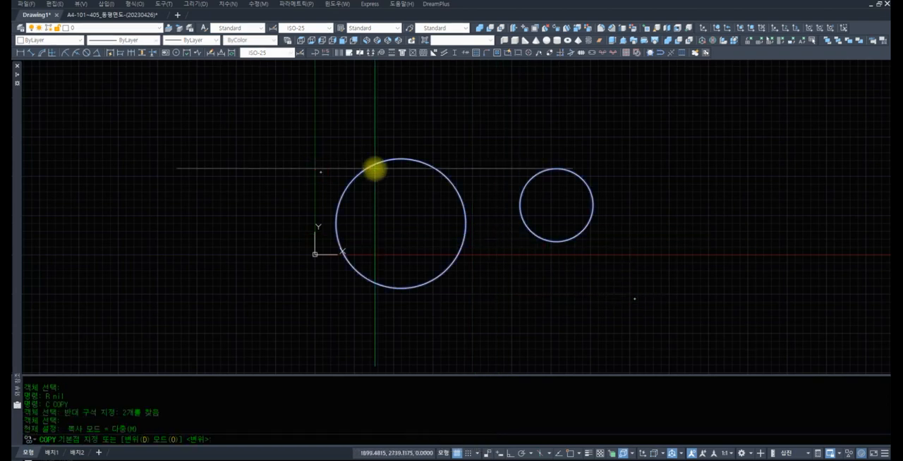
{"action": "type", "text": "0,0"}
{"action": "key", "text": "Return"}
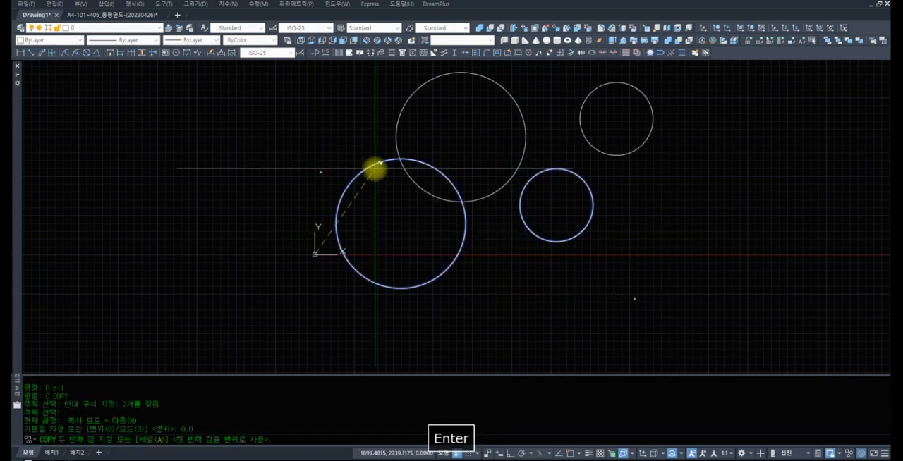
{"action": "type", "text": "0"}
{"action": "key", "text": "Return"}
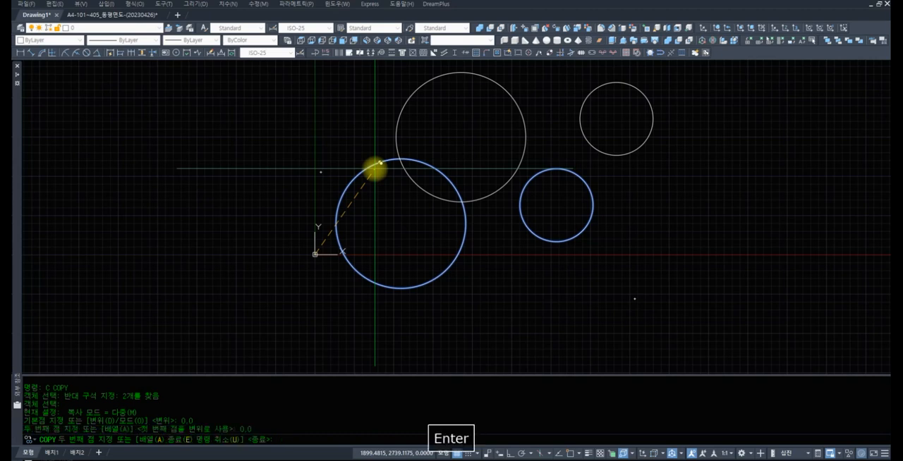
{"action": "key", "text": "Escape"}
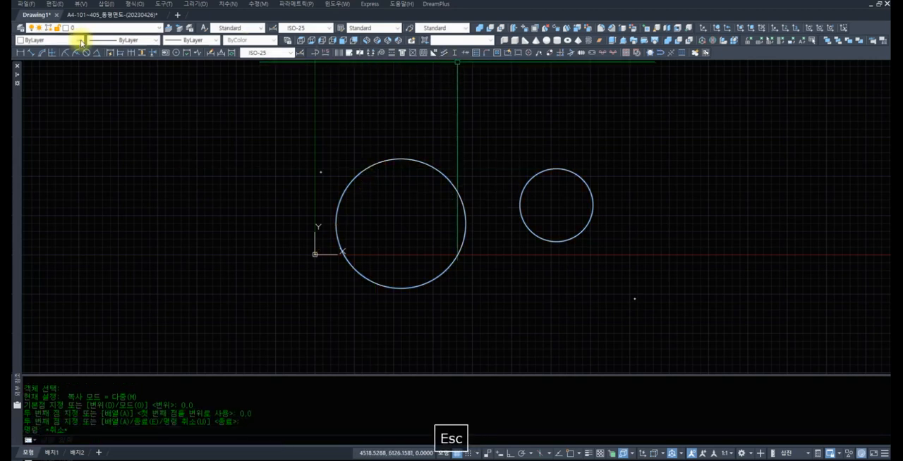
{"action": "key", "text": "Escape"}
{"action": "type", "text": "la"}
{"action": "key", "text": "space"}
{"action": "key", "text": "Escape"}
{"action": "key", "text": "Escape"}
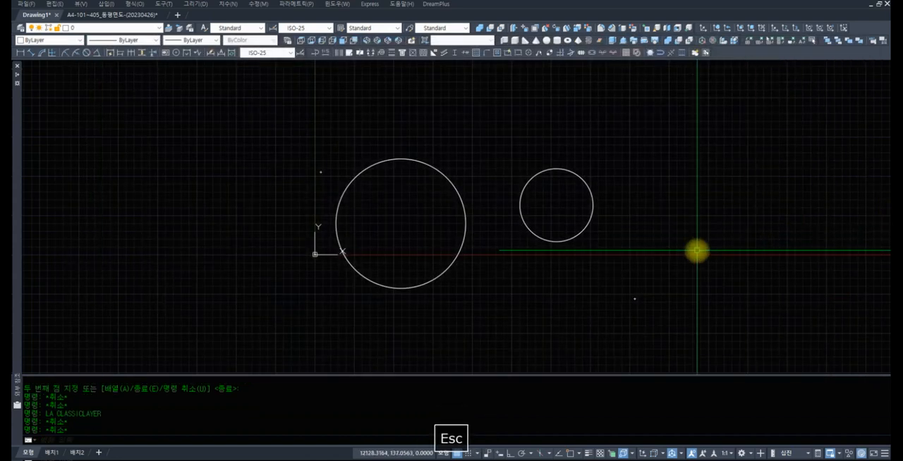
Change the color property of the previously selected two circles to 1 with the CHANGE command
{"action": "type", "text": "c"}
{"action": "key", "text": "space"}
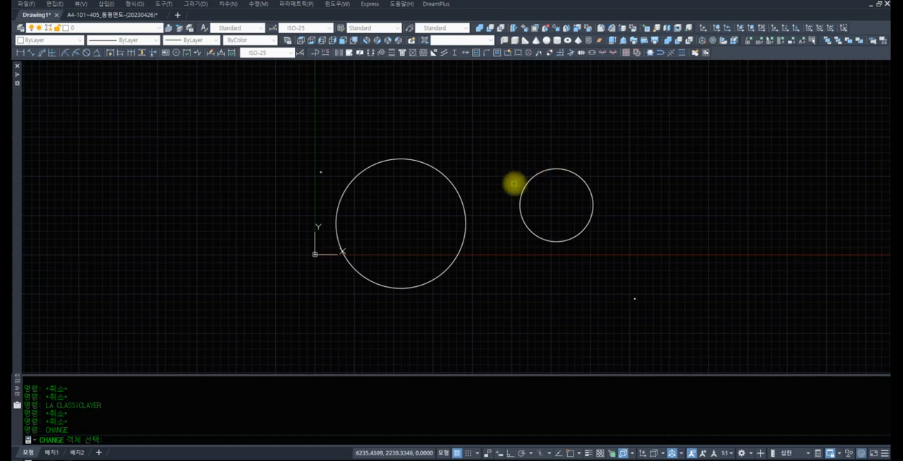
{"action": "type", "text": "P"}
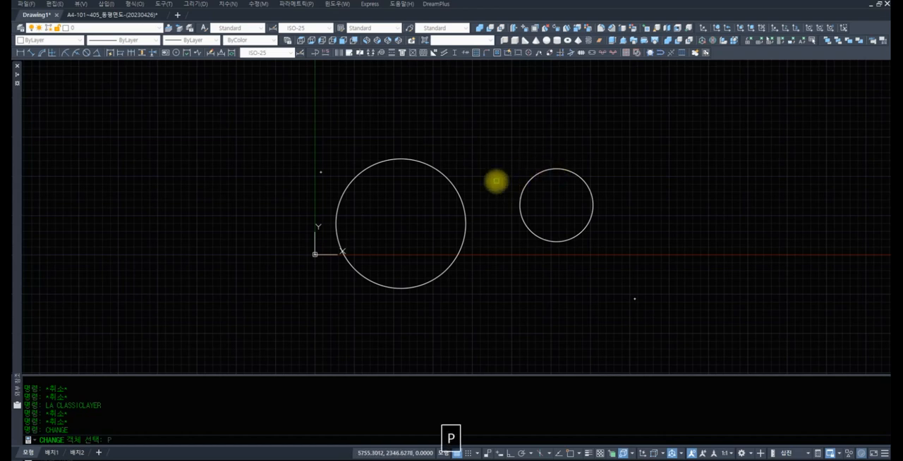
{"action": "key", "text": "Return"}
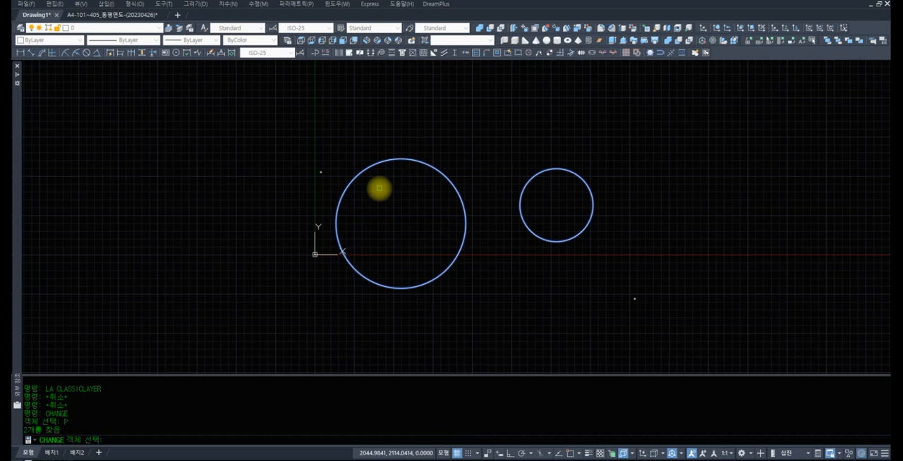
{"action": "key", "text": "Return"}
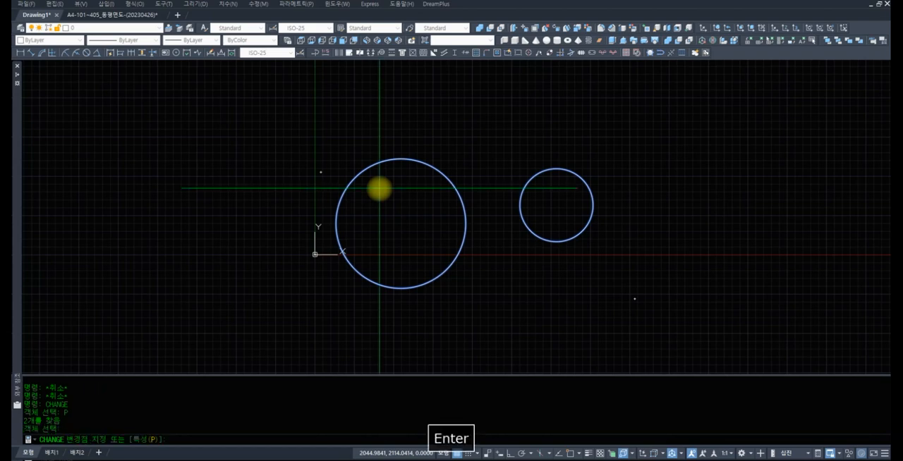
{"action": "type", "text": "P"}
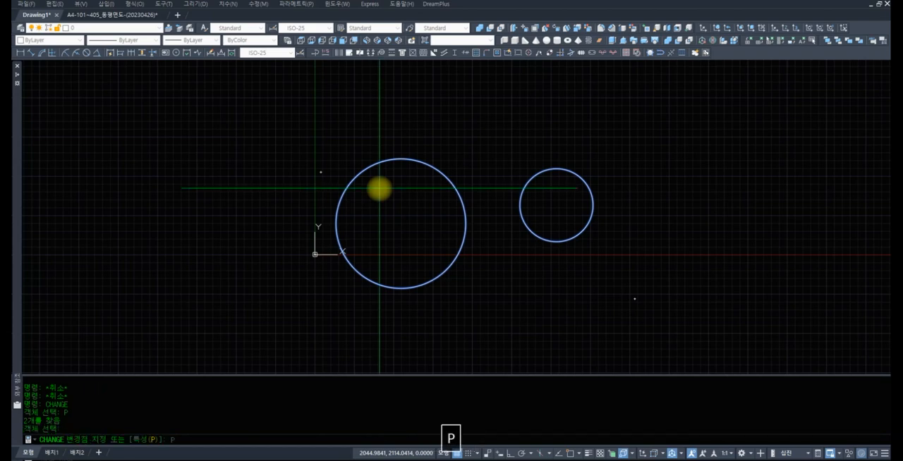
{"action": "key", "text": "Return"}
{"action": "type", "text": "C"}
{"action": "key", "text": "Return"}
{"action": "type", "text": "1"}
{"action": "key", "text": "Return"}
{"action": "key", "text": "Return"}
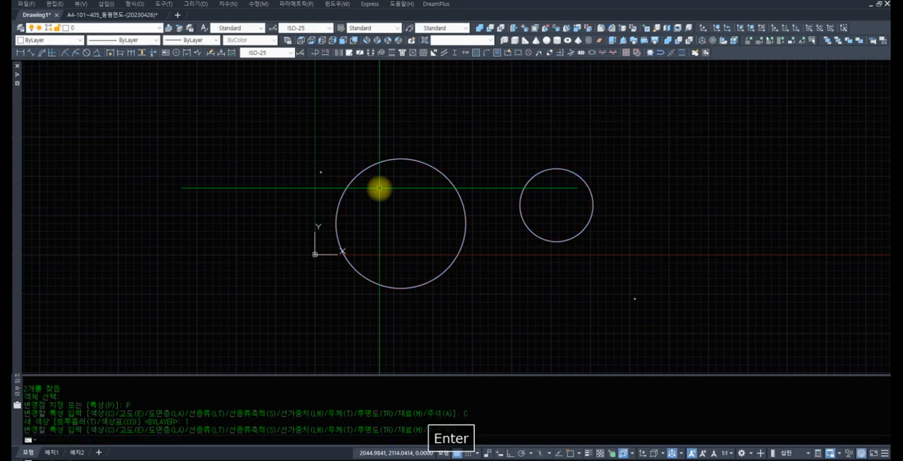
Erase the upper duplicate of the large circle
{"action": "left_click", "coordinate": [406, 161]}
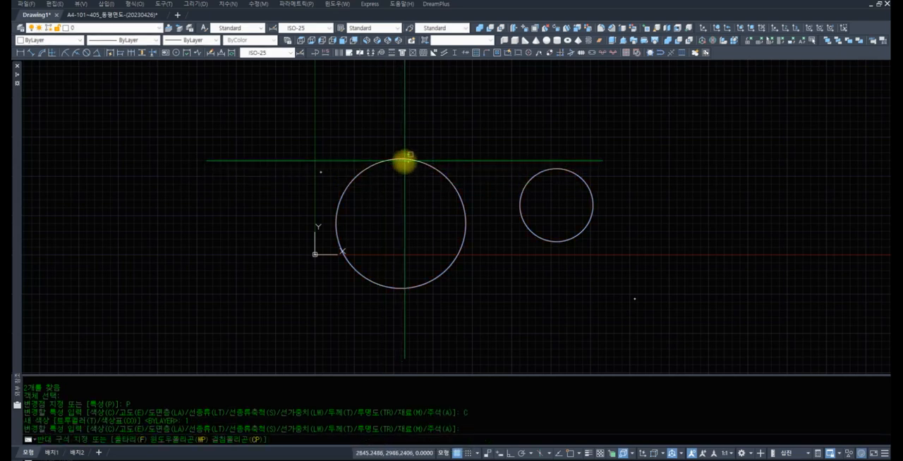
{"action": "left_click", "coordinate": [407, 159]}
{"action": "key", "text": "Delete"}
{"action": "scroll", "coordinate": [449, 221], "scroll_direction": "up", "scroll_amount": 3}
{"action": "middle_click_drag", "start_coordinate": [443, 199], "coordinate": [435, 196]}
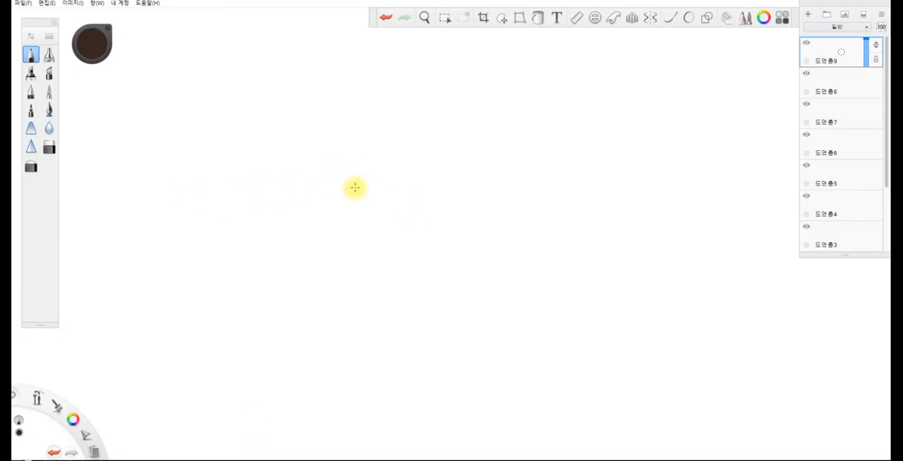
Switch to the SketchBook canvas, draw a long horizontal line on layer 도면층9 and retrace it on layer 도면층8
{"action": "mouse_move", "coordinate": [419, 103]}
{"action": "left_mouse_down", "text": "shift"}
{"action": "mouse_move", "coordinate": [376, 103]}
{"action": "mouse_move", "coordinate": [227, 191]}
{"action": "mouse_move", "coordinate": [125, 183]}
{"action": "mouse_move", "coordinate": [703, 177]}
{"action": "mouse_move", "coordinate": [469, 173]}
{"action": "mouse_move", "coordinate": [537, 163]}
{"action": "left_mouse_up", "text": "shift"}
{"action": "left_click", "coordinate": [833, 82]}
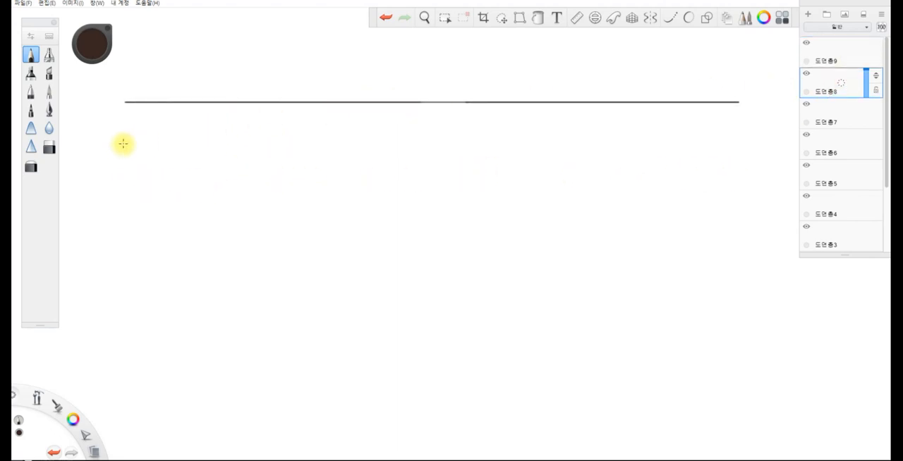
{"action": "left_click_drag", "start_coordinate": [126, 102], "coordinate": [711, 107], "text": "shift"}
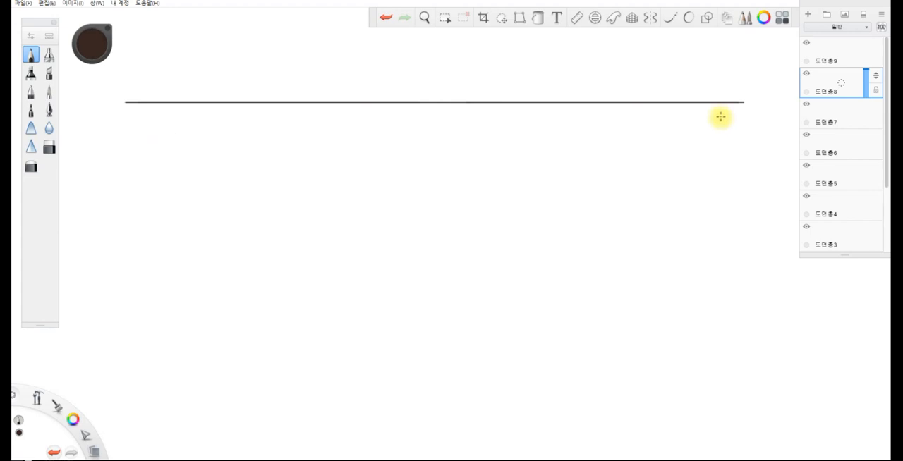
Hide and show layers 도면층8 and 도면층9 in turn to compare the two overlapping lines
{"action": "left_click", "coordinate": [806, 74]}
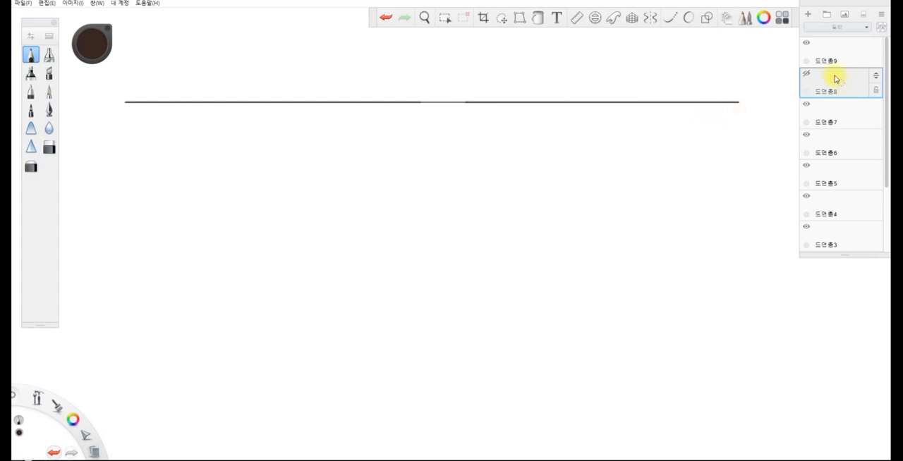
{"action": "left_click", "coordinate": [807, 75]}
{"action": "left_click", "coordinate": [805, 43]}
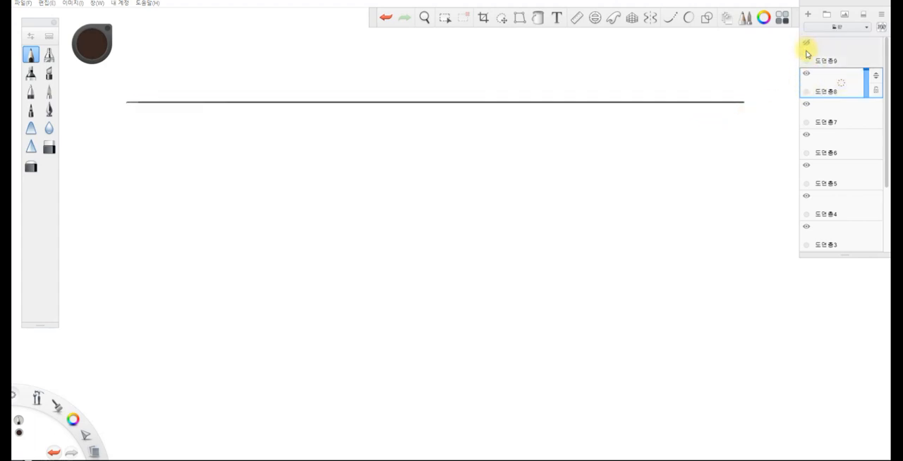
{"action": "left_click", "coordinate": [807, 44]}
{"action": "key", "text": "Escape"}
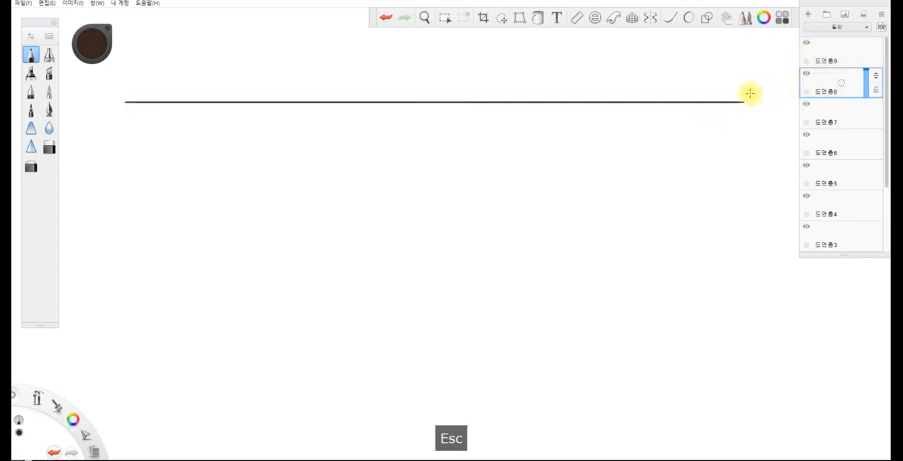
Sketch two stacked slanted outlines below the line, labelling the lower one 1 and the upper one 2 with circled numbers
{"action": "mouse_move", "coordinate": [406, 181]}
{"action": "left_mouse_down"}
{"action": "mouse_move", "coordinate": [194, 254]}
{"action": "mouse_move", "coordinate": [348, 254]}
{"action": "left_mouse_up"}
{"action": "mouse_move", "coordinate": [403, 178]}
{"action": "left_mouse_down"}
{"action": "mouse_move", "coordinate": [514, 174]}
{"action": "mouse_move", "coordinate": [558, 184]}
{"action": "mouse_move", "coordinate": [345, 252]}
{"action": "left_mouse_up"}
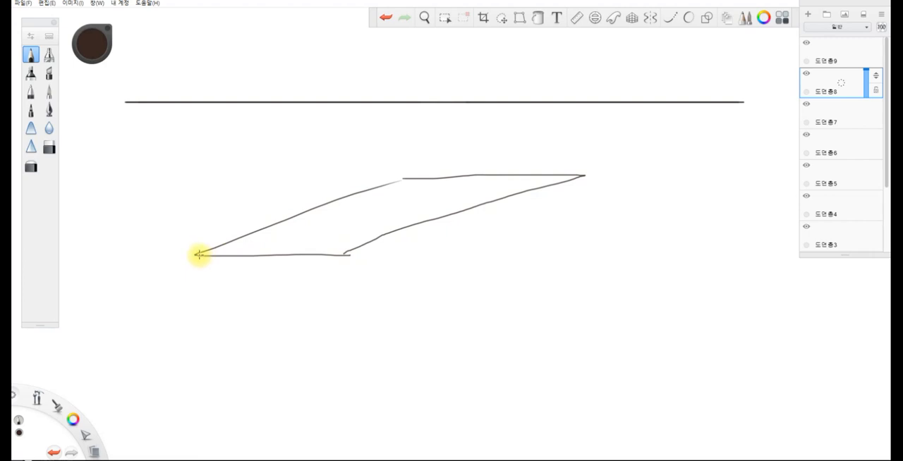
{"action": "mouse_move", "coordinate": [196, 262]}
{"action": "left_mouse_down"}
{"action": "mouse_move", "coordinate": [343, 261]}
{"action": "mouse_move", "coordinate": [592, 182]}
{"action": "left_mouse_up"}
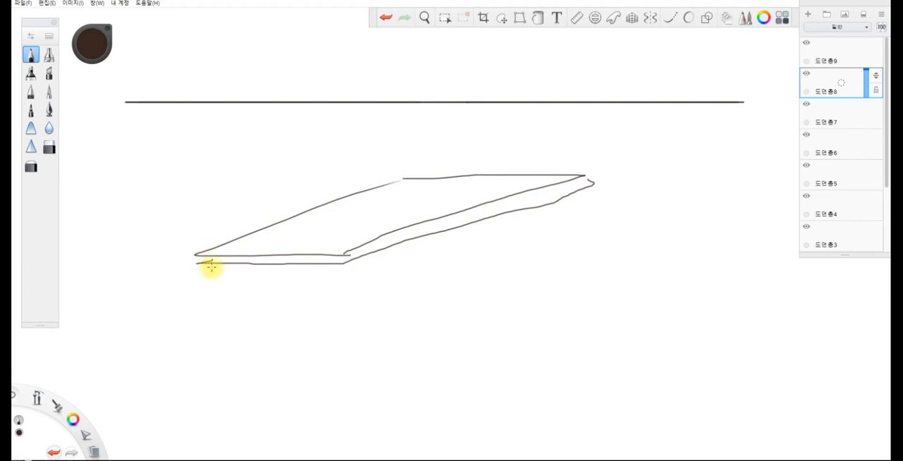
{"action": "left_click_drag", "start_coordinate": [230, 268], "coordinate": [216, 288]}
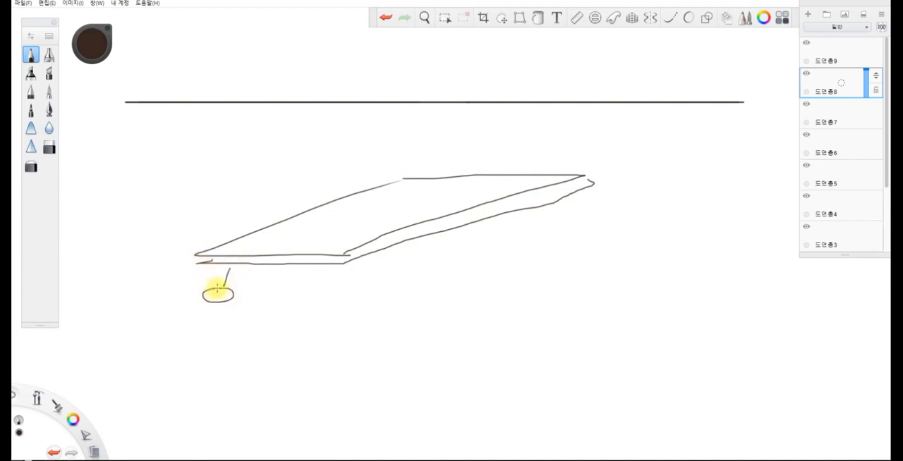
{"action": "mouse_move", "coordinate": [217, 201]}
{"action": "left_mouse_down"}
{"action": "mouse_move", "coordinate": [223, 216]}
{"action": "mouse_move", "coordinate": [227, 195]}
{"action": "left_mouse_up"}
{"action": "mouse_move", "coordinate": [234, 189]}
{"action": "left_mouse_down"}
{"action": "mouse_move", "coordinate": [183, 183]}
{"action": "mouse_move", "coordinate": [232, 196]}
{"action": "mouse_move", "coordinate": [227, 229]}
{"action": "left_mouse_up"}
Write the sequence "Change → P → P → C → 1" below the sketch and retrace the lower outline
{"action": "left_click_drag", "start_coordinate": [258, 337], "coordinate": [258, 364]}
{"action": "mouse_move", "coordinate": [285, 331]}
{"action": "left_mouse_down"}
{"action": "mouse_move", "coordinate": [304, 360]}
{"action": "mouse_move", "coordinate": [339, 343]}
{"action": "mouse_move", "coordinate": [426, 345]}
{"action": "left_mouse_up"}
{"action": "left_click_drag", "start_coordinate": [513, 326], "coordinate": [545, 328]}
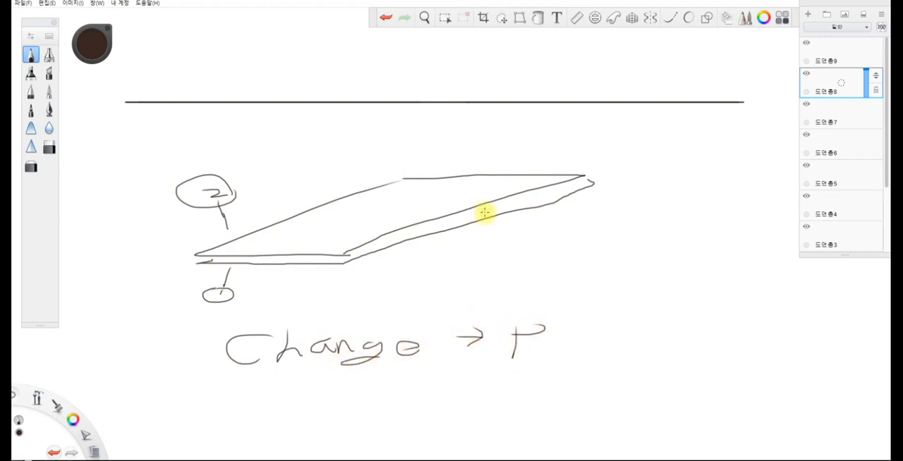
{"action": "left_click_drag", "start_coordinate": [596, 182], "coordinate": [593, 189]}
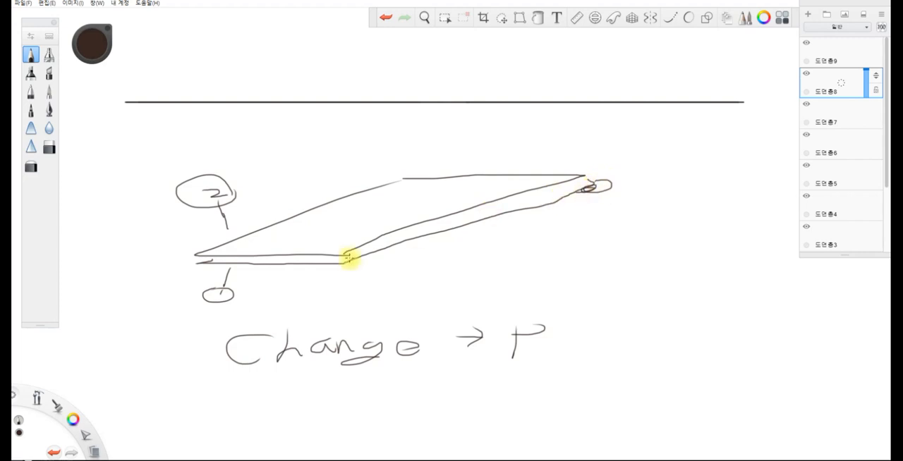
{"action": "mouse_move", "coordinate": [205, 261]}
{"action": "left_mouse_down"}
{"action": "mouse_move", "coordinate": [339, 261]}
{"action": "mouse_move", "coordinate": [570, 196]}
{"action": "left_mouse_up"}
{"action": "left_click_drag", "start_coordinate": [569, 336], "coordinate": [592, 340]}
{"action": "mouse_move", "coordinate": [666, 337]}
{"action": "left_mouse_down"}
{"action": "mouse_move", "coordinate": [697, 335]}
{"action": "mouse_move", "coordinate": [697, 344]}
{"action": "left_mouse_up"}
{"action": "mouse_move", "coordinate": [774, 326]}
{"action": "left_mouse_down"}
{"action": "mouse_move", "coordinate": [768, 344]}
{"action": "mouse_move", "coordinate": [824, 339]}
{"action": "mouse_move", "coordinate": [859, 353]}
{"action": "left_mouse_up"}
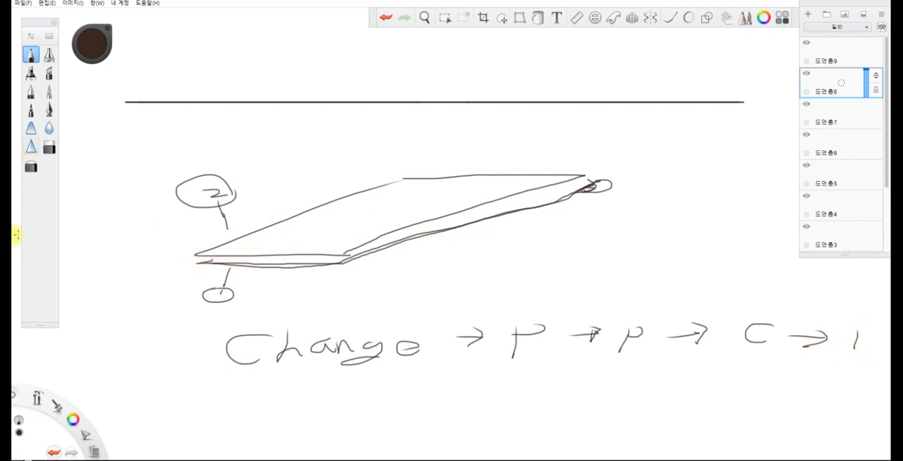
Set the pencil color to red and trace over the lower outline of the stacked sketch
{"action": "mouse_move", "coordinate": [73, 422]}
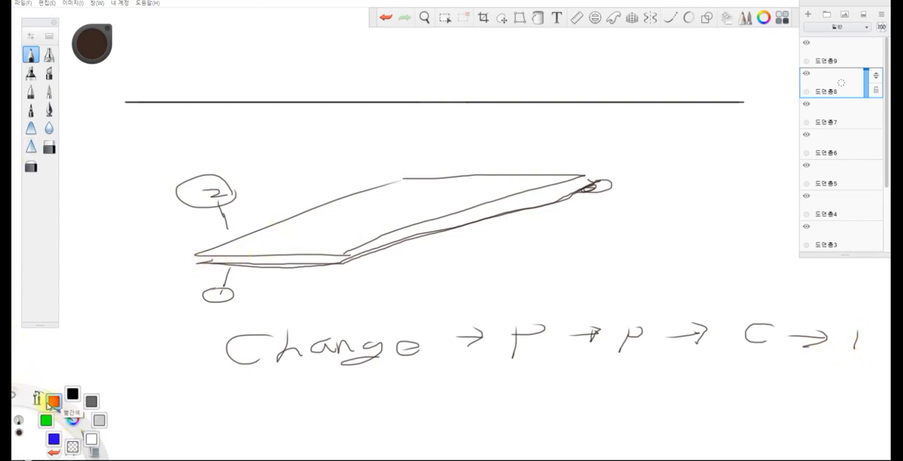
{"action": "left_click", "coordinate": [53, 402]}
{"action": "left_click_drag", "start_coordinate": [215, 259], "coordinate": [192, 265]}
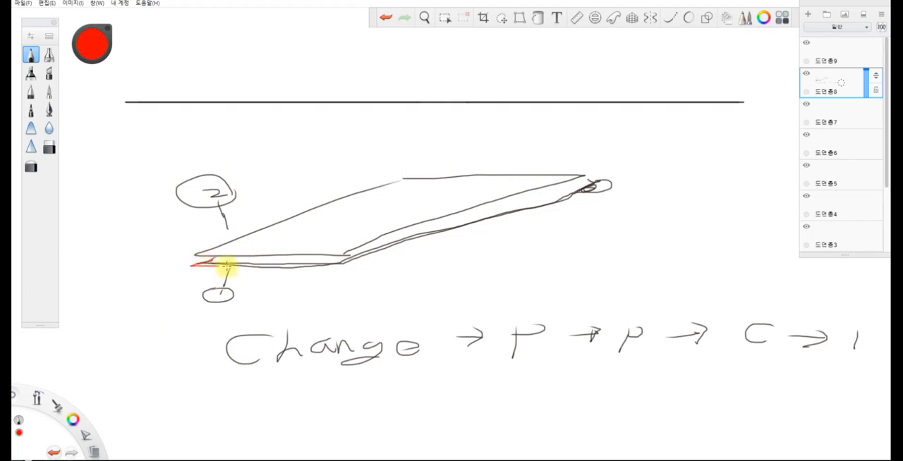
{"action": "left_click_drag", "start_coordinate": [347, 257], "coordinate": [594, 186]}
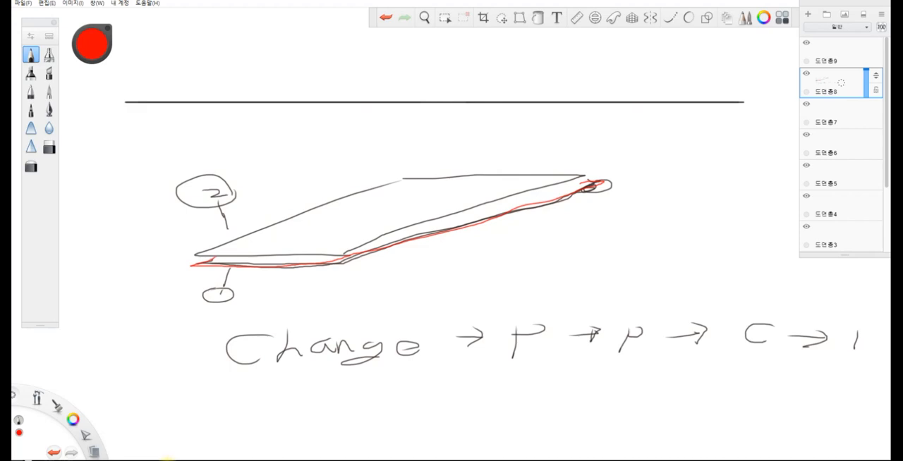
Switch back to AutoCAD, bring up the A4-101~405_동평면도-(20230426) drawing and activate its 3D viewport
{"action": "mouse_move", "coordinate": [169, 459]}
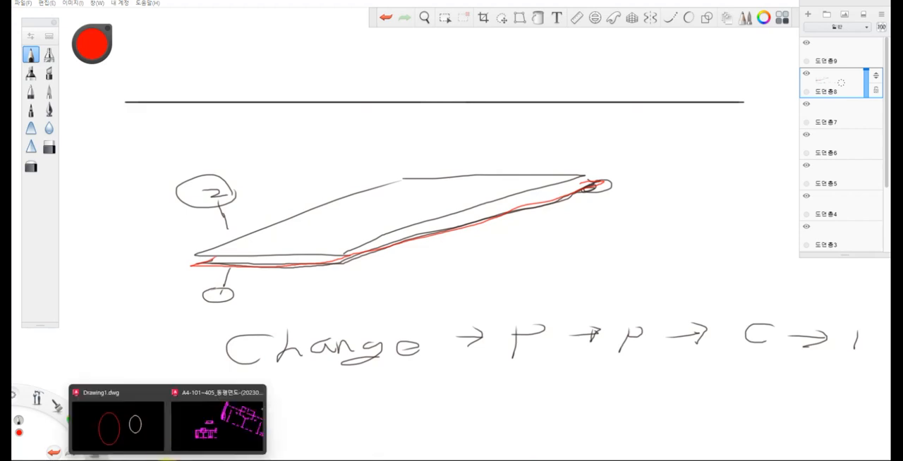
{"action": "left_click", "coordinate": [177, 429]}
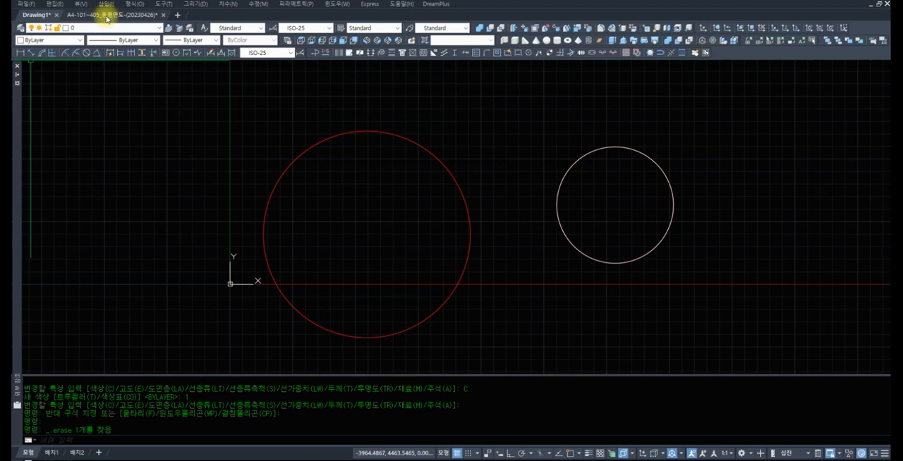
{"action": "left_click", "coordinate": [106, 14]}
{"action": "left_click", "coordinate": [527, 206]}
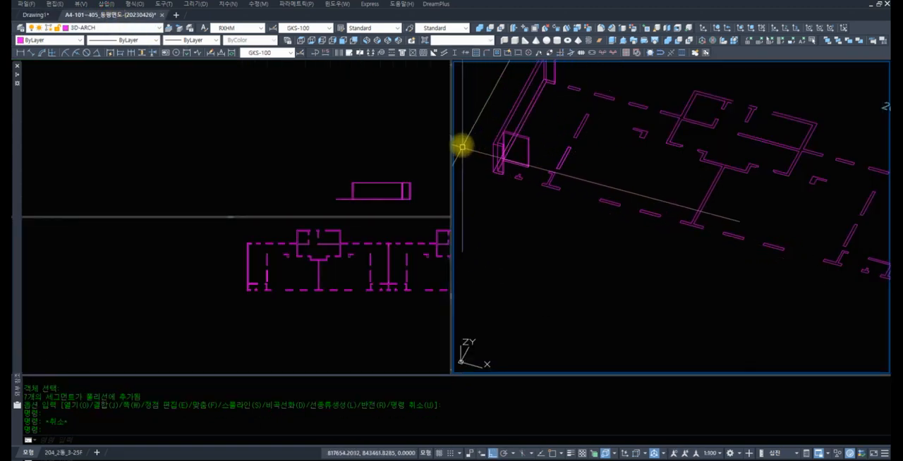
Thaw the ED-ARCH layer and examine the original wall outlines over the 3D-ARCH copies
{"action": "left_click", "coordinate": [116, 29]}
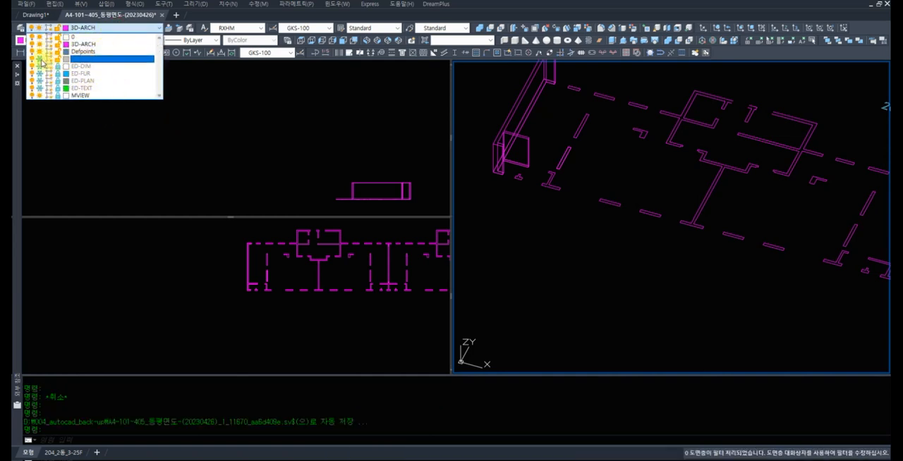
{"action": "left_click", "coordinate": [41, 60]}
{"action": "left_click", "coordinate": [572, 226]}
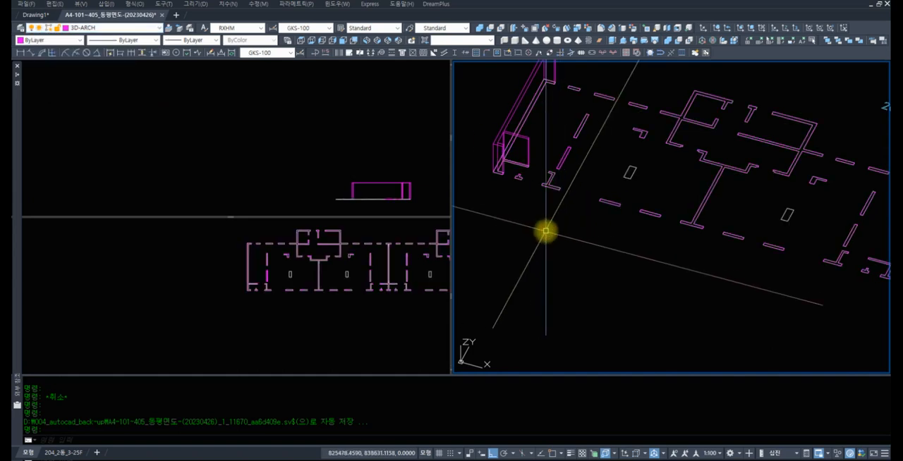
{"action": "scroll", "coordinate": [529, 173], "scroll_direction": "up", "scroll_amount": 6}
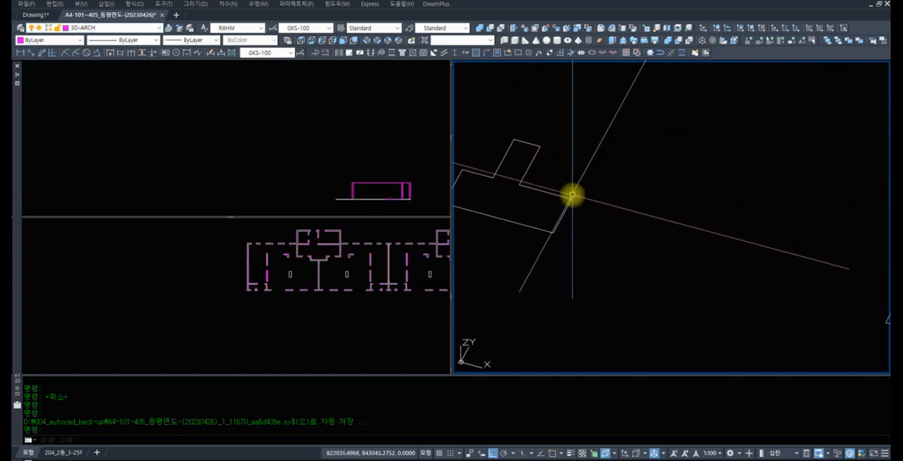
{"action": "scroll", "coordinate": [571, 196], "scroll_direction": "down", "scroll_amount": 2}
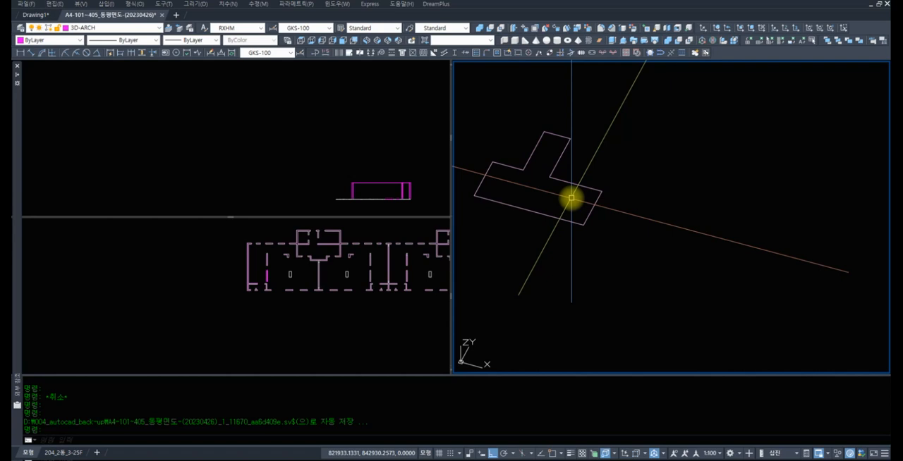
Freeze the ED-ARCH layer again, keeping 3D-ARCH as the current layer
{"action": "left_click", "coordinate": [113, 27]}
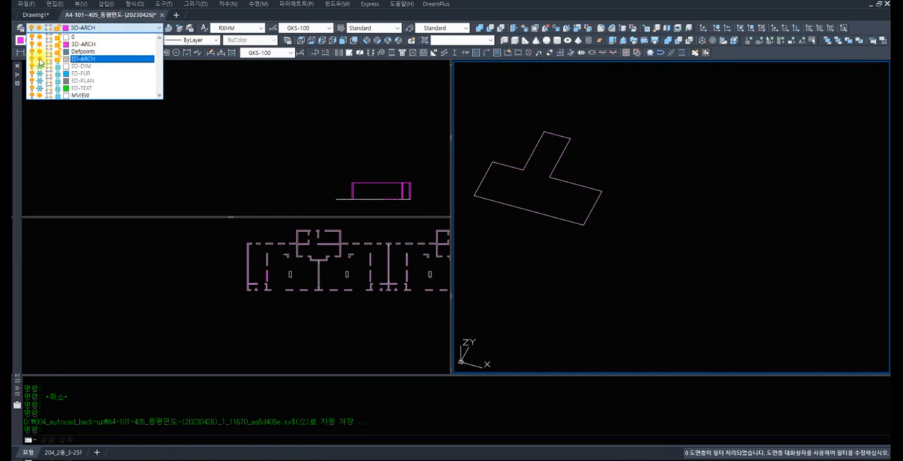
{"action": "left_click", "coordinate": [39, 60]}
{"action": "left_click", "coordinate": [214, 96]}
{"action": "scroll", "coordinate": [639, 189], "scroll_direction": "down", "scroll_amount": 2}
{"action": "scroll", "coordinate": [663, 179], "scroll_direction": "up", "scroll_amount": 5}
{"action": "scroll", "coordinate": [621, 219], "scroll_direction": "down", "scroll_amount": 2}
{"action": "scroll", "coordinate": [572, 235], "scroll_direction": "up", "scroll_amount": 4}
Check the small inverted-T wall outline by selecting it, activate the plan viewport and clear the selection
{"action": "left_click", "coordinate": [565, 245]}
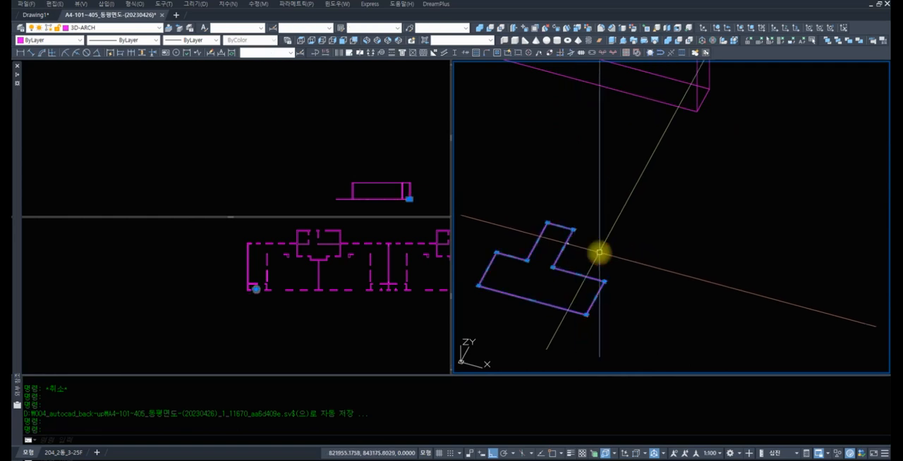
{"action": "scroll", "coordinate": [582, 216], "scroll_direction": "down", "scroll_amount": 4}
{"action": "left_click", "coordinate": [287, 308]}
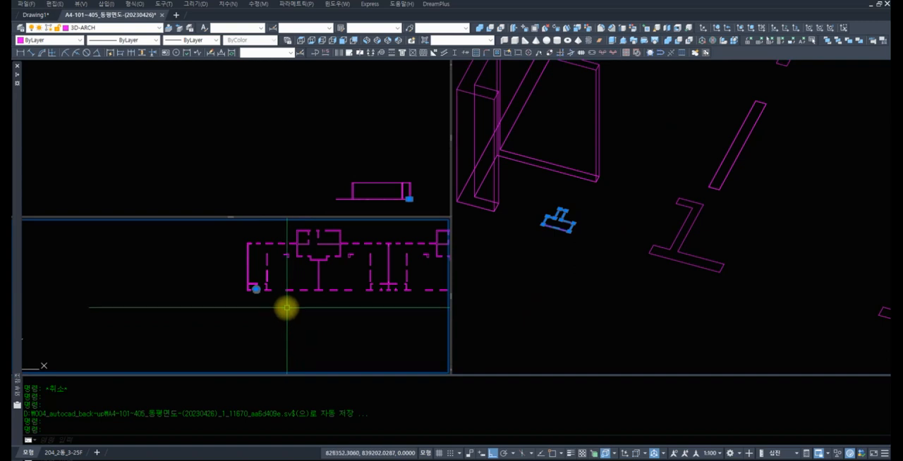
{"action": "scroll", "coordinate": [287, 308], "scroll_direction": "up", "scroll_amount": 5}
{"action": "key", "text": "Escape"}
{"action": "key", "text": "Escape"}
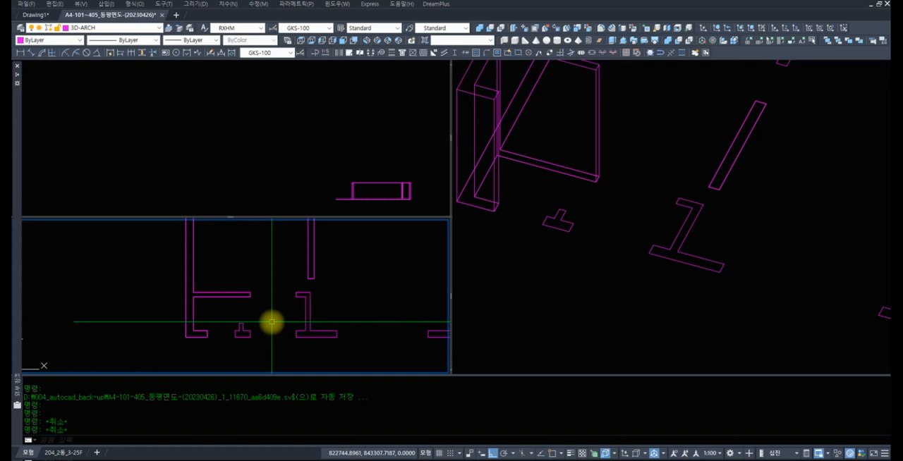
{"action": "scroll", "coordinate": [306, 343], "scroll_direction": "up", "scroll_amount": 4}
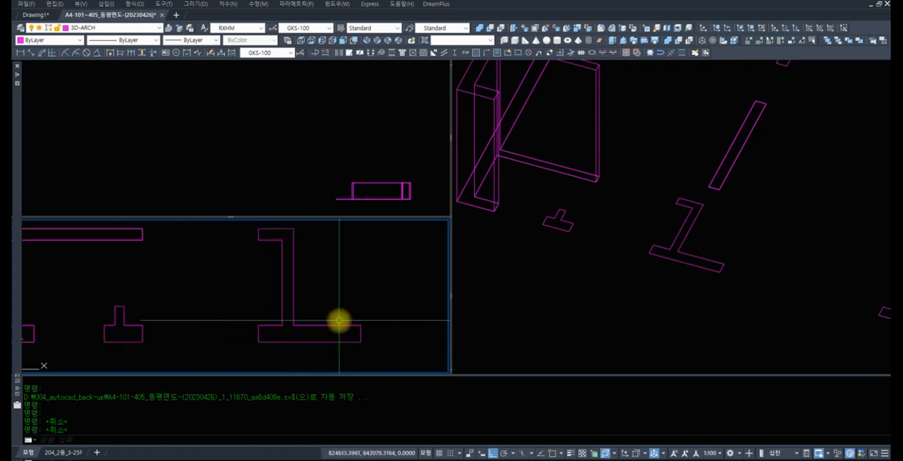
{"action": "middle_click_drag", "start_coordinate": [336, 325], "coordinate": [325, 331]}
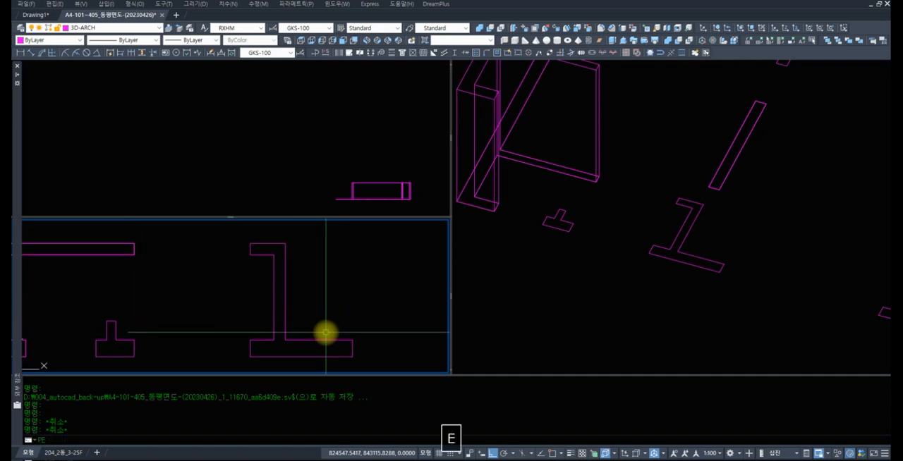
Convert one edge of the large wall outline beside the small inverted-T to a polyline and join its remaining segments with PEDIT
{"action": "key", "text": "Return"}
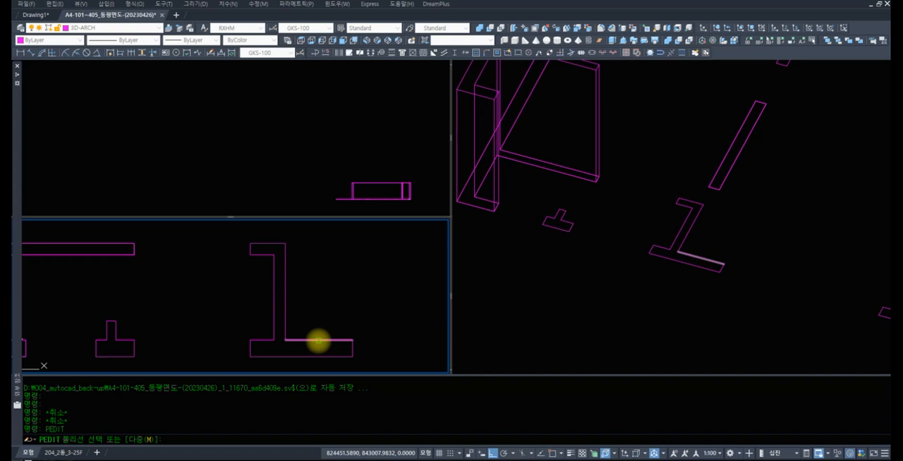
{"action": "left_click", "coordinate": [318, 341]}
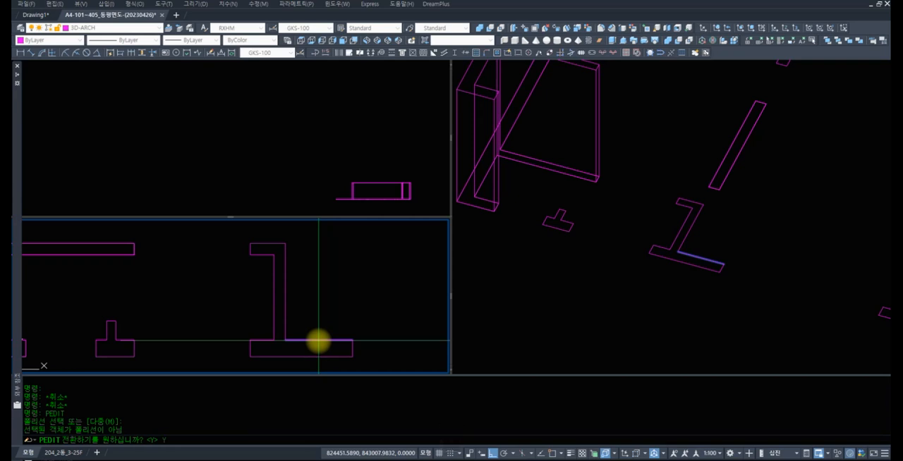
{"action": "type", "text": "Y"}
{"action": "key", "text": "Return"}
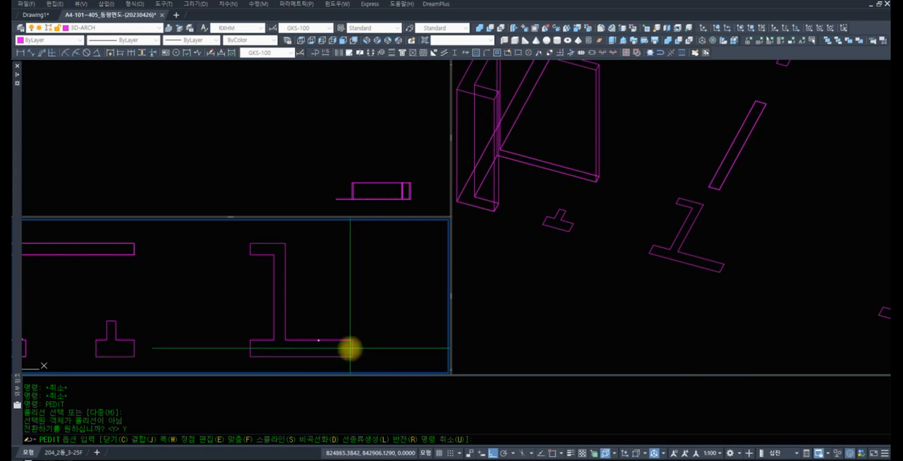
{"action": "type", "text": "J"}
{"action": "key", "text": "Return"}
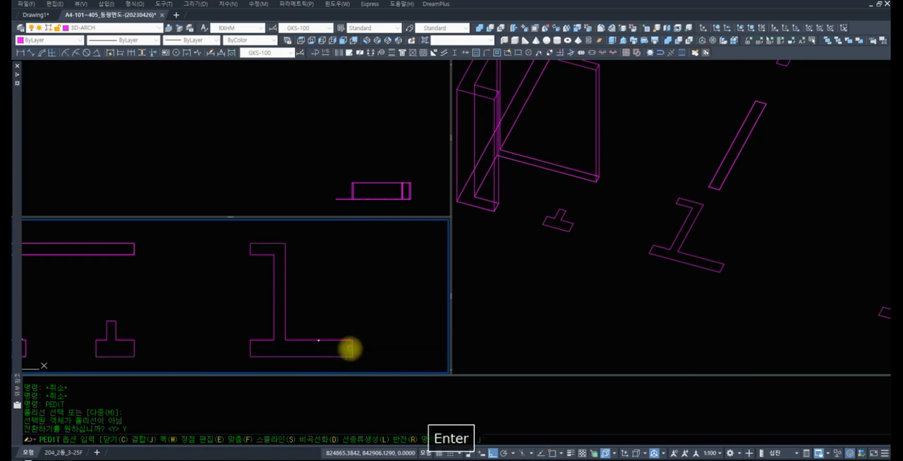
{"action": "left_click", "coordinate": [231, 231]}
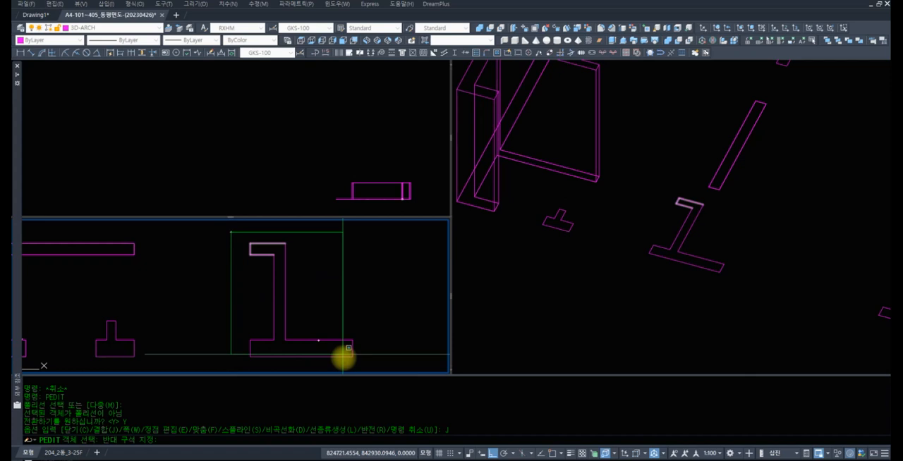
{"action": "left_click", "coordinate": [369, 367]}
{"action": "key", "text": "Return"}
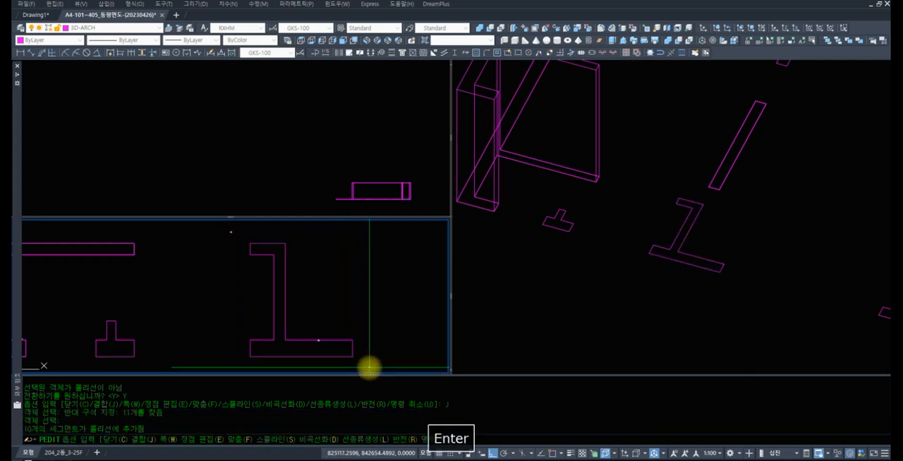
{"action": "key", "text": "Return"}
Check the joined wall outline by selecting it, activate the 3D viewport and clear the selection
{"action": "left_click", "coordinate": [336, 341]}
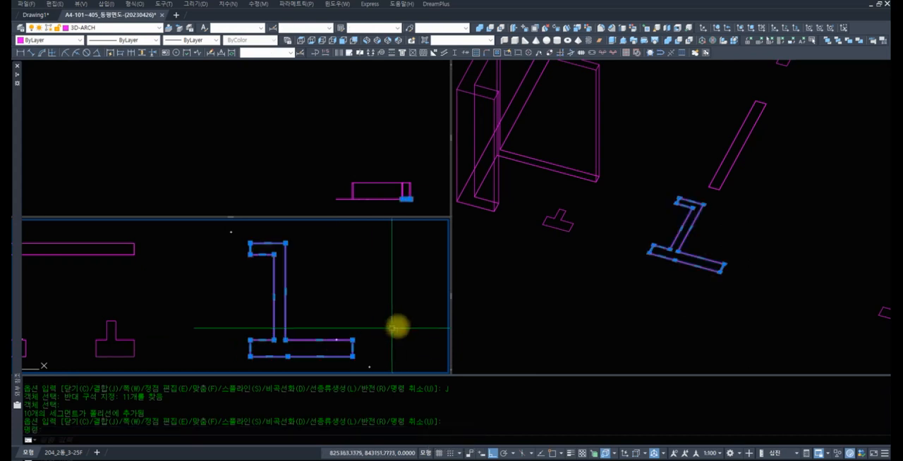
{"action": "middle_click_drag", "start_coordinate": [346, 303], "coordinate": [369, 276]}
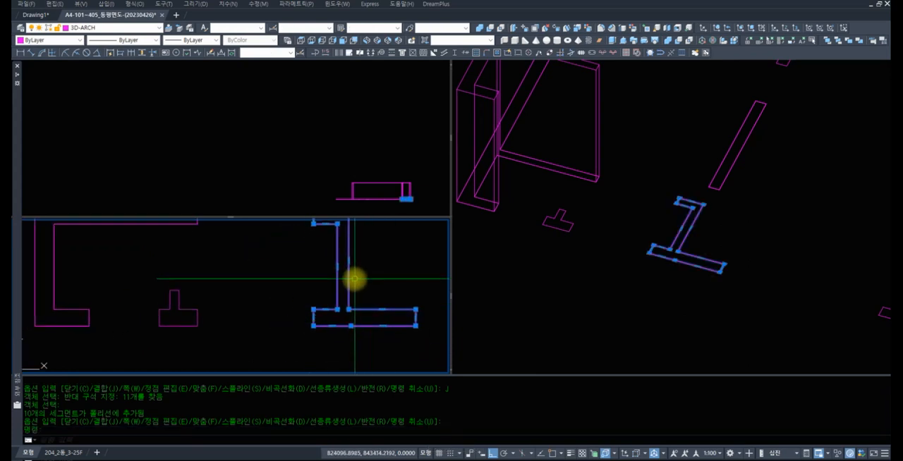
{"action": "left_click", "coordinate": [556, 277]}
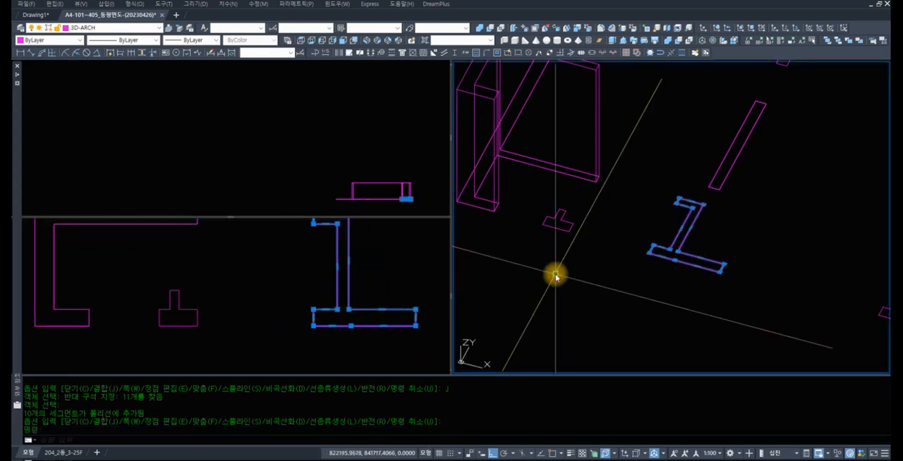
{"action": "key", "text": "Escape"}
{"action": "key", "text": "Escape"}
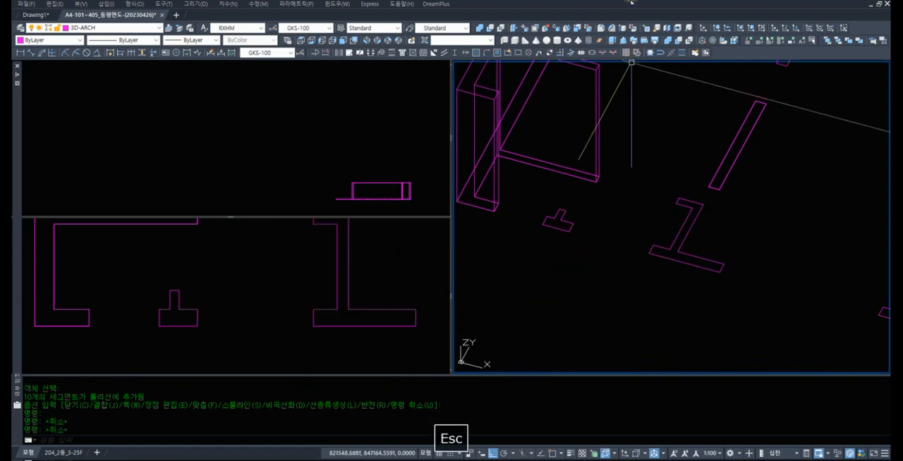
Extrude the small inverted-T outline and the newly joined larger wall outline together as solids 2800 high
{"action": "left_click", "coordinate": [600, 53]}
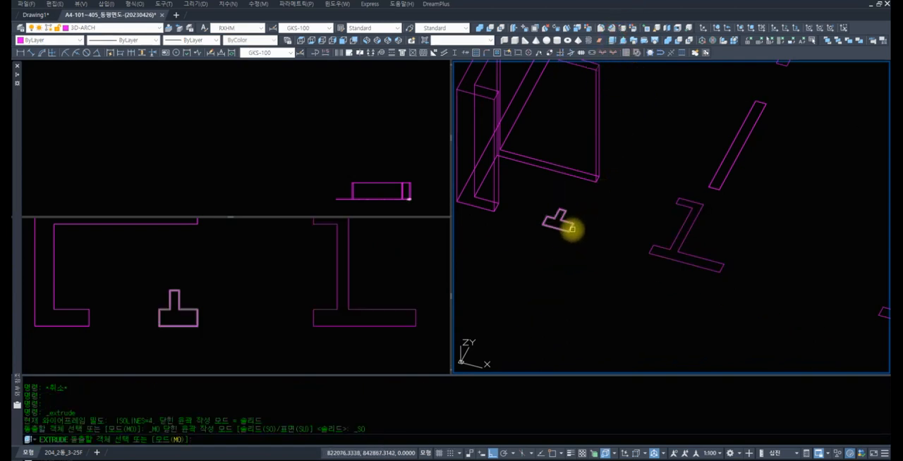
{"action": "left_click", "coordinate": [572, 228]}
{"action": "left_click", "coordinate": [658, 245]}
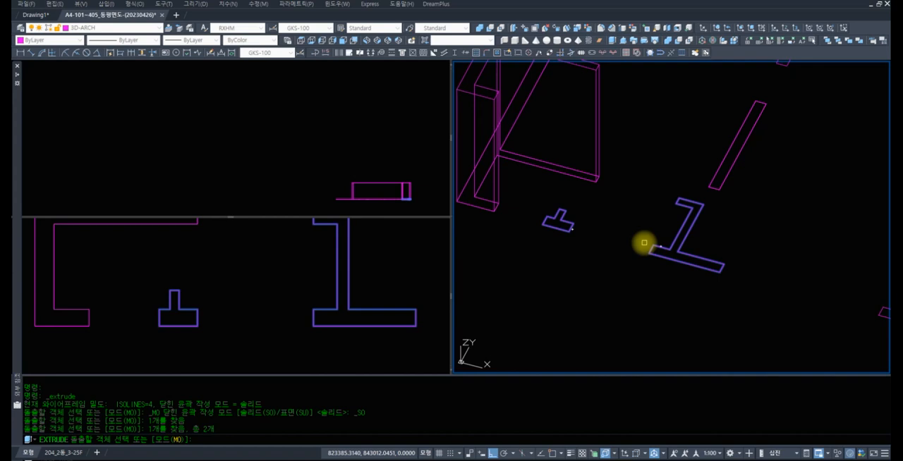
{"action": "key", "text": "Return"}
{"action": "type", "text": "2"}
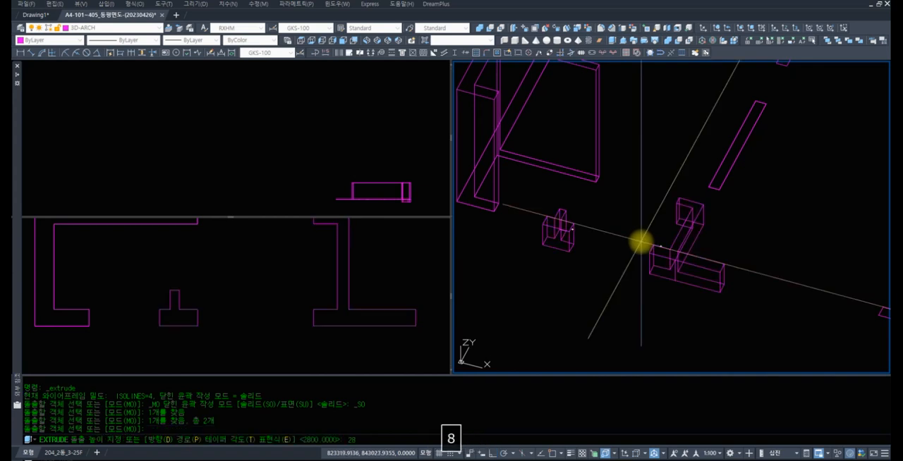
{"action": "key", "text": "Return"}
Inspect the larger extruded wall from another side by selecting it in the 3D view, and clear the selection
{"action": "mouse_move", "coordinate": [639, 242]}
{"action": "middle_mouse_down", "text": "shift"}
{"action": "mouse_move", "coordinate": [832, 177]}
{"action": "mouse_move", "coordinate": [736, 184]}
{"action": "mouse_move", "coordinate": [678, 236]}
{"action": "mouse_move", "coordinate": [719, 236]}
{"action": "mouse_move", "coordinate": [645, 231]}
{"action": "middle_mouse_up", "text": "shift"}
{"action": "left_click", "coordinate": [755, 172]}
{"action": "scroll", "coordinate": [685, 238], "scroll_direction": "up", "scroll_amount": 3}
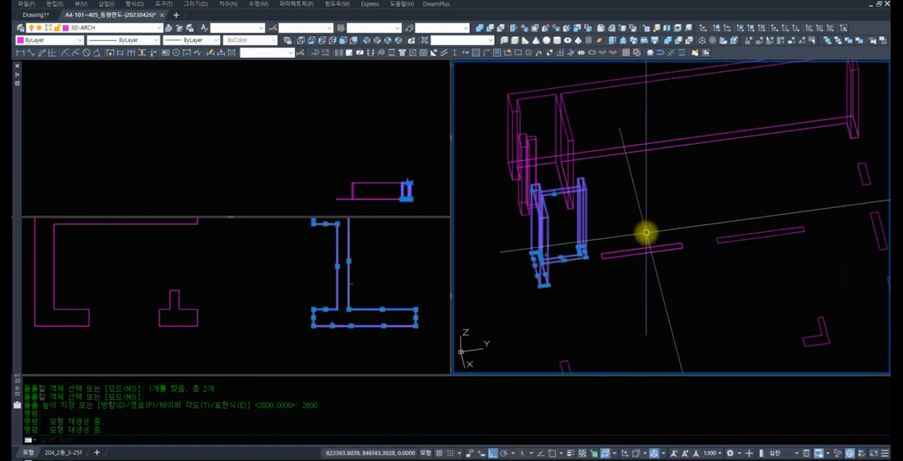
{"action": "key", "text": "Escape"}
{"action": "key", "text": "Escape"}
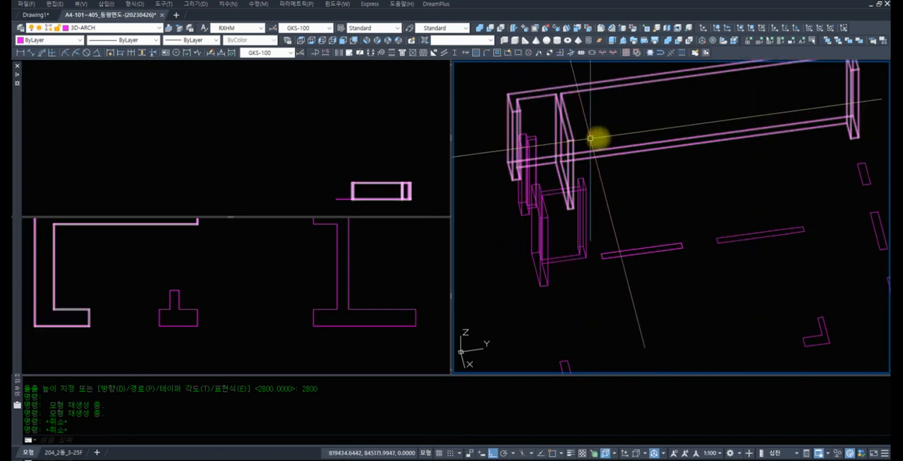
Check the thin rectangular wall outline next to the new solids by selecting it, and clear the selection
{"action": "middle_click_drag", "start_coordinate": [636, 228], "coordinate": [596, 201], "text": "shift"}
{"action": "scroll", "coordinate": [596, 201], "scroll_direction": "up", "scroll_amount": 8}
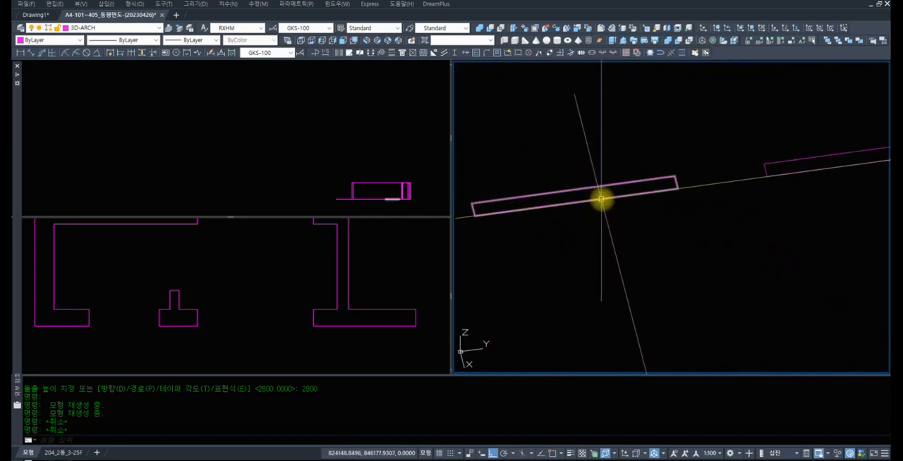
{"action": "left_click", "coordinate": [599, 199]}
{"action": "scroll", "coordinate": [664, 223], "scroll_direction": "down", "scroll_amount": 4}
{"action": "middle_click_drag", "start_coordinate": [663, 223], "coordinate": [660, 234]}
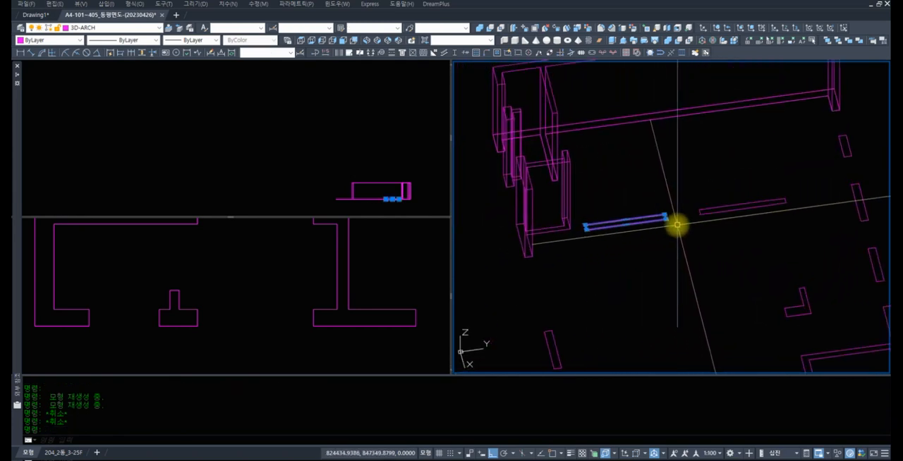
{"action": "scroll", "coordinate": [676, 226], "scroll_direction": "up", "scroll_amount": 2}
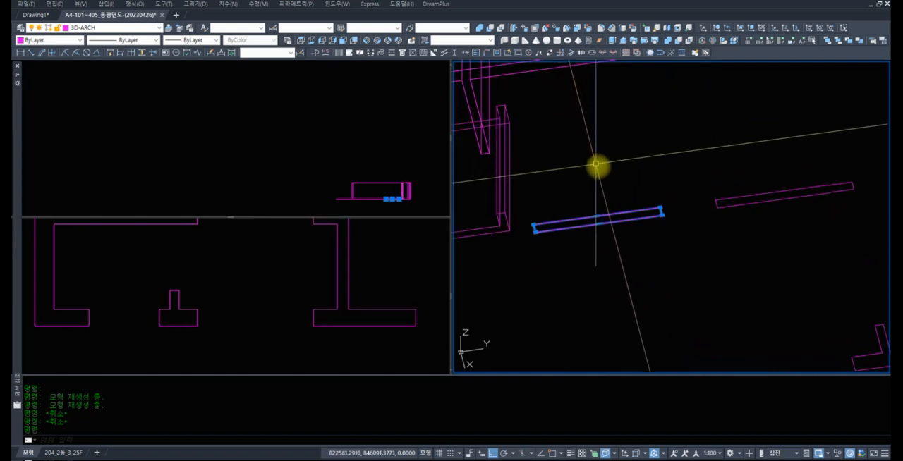
{"action": "key", "text": "Escape"}
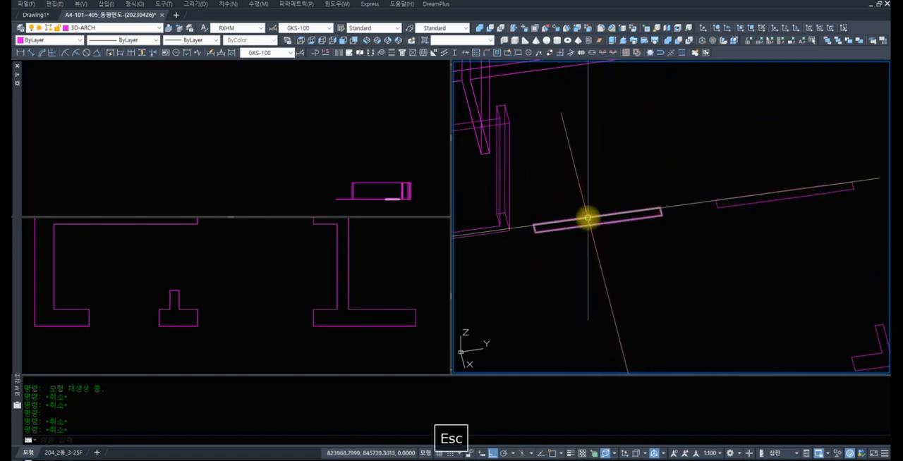
{"action": "left_click", "coordinate": [589, 219]}
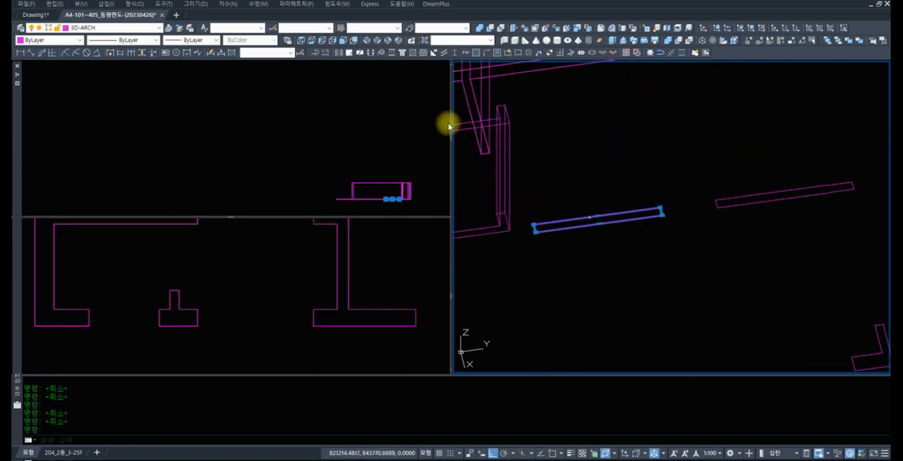
{"action": "key", "text": "Escape"}
Examine the wall outlines of the whole floor plan in the 3D view and return to the extruded corner walls
{"action": "type", "text": "z"}
{"action": "key", "text": "space"}
{"action": "key", "text": "space"}
{"action": "left_click_drag", "start_coordinate": [660, 186], "coordinate": [666, 268]}
{"action": "left_click_drag", "start_coordinate": [687, 198], "coordinate": [665, 296]}
{"action": "left_click_drag", "start_coordinate": [685, 207], "coordinate": [666, 292]}
{"action": "key", "text": "space"}
{"action": "type", "text": "z"}
{"action": "key", "text": "space"}
{"action": "type", "text": "e"}
{"action": "key", "text": "space"}
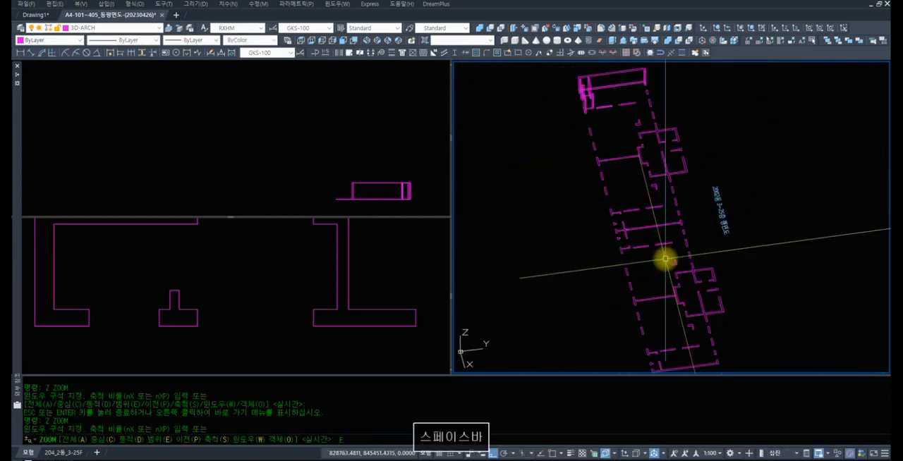
{"action": "type", "text": "z"}
{"action": "key", "text": "space"}
{"action": "type", "text": "z"}
{"action": "key", "text": "space"}
{"action": "left_click", "coordinate": [696, 121]}
{"action": "left_click", "coordinate": [543, 105]}
{"action": "type", "text": "z"}
{"action": "key", "text": "space"}
{"action": "key", "text": "space"}
{"action": "left_click_drag", "start_coordinate": [686, 150], "coordinate": [695, 177]}
{"action": "key", "text": "space"}
{"action": "type", "text": "z z"}
{"action": "left_click", "coordinate": [825, 255]}
{"action": "left_click", "coordinate": [528, 120]}
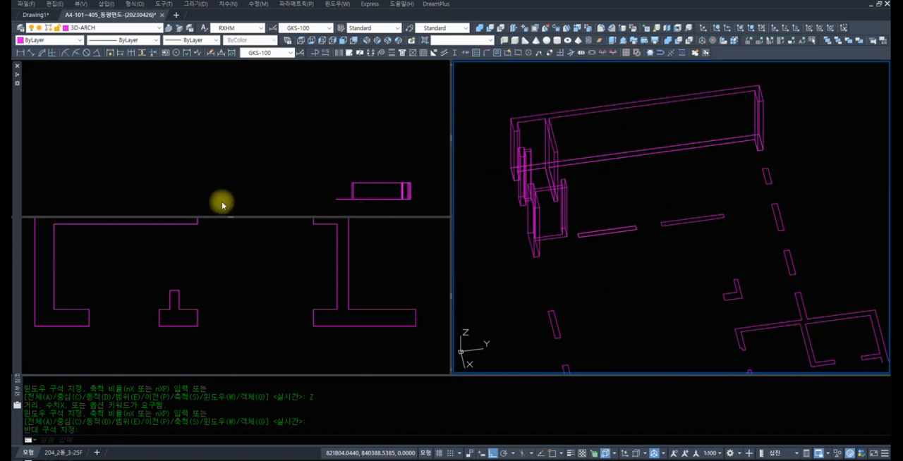
{"action": "mouse_move", "coordinate": [16, 68]}
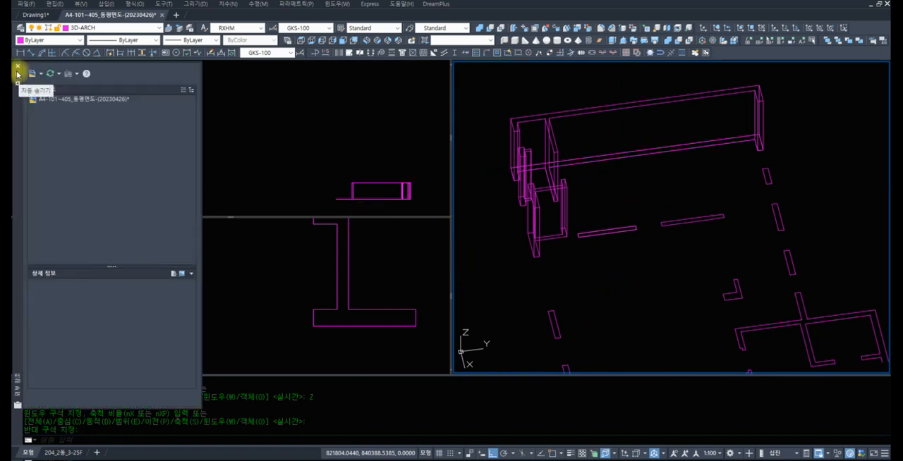
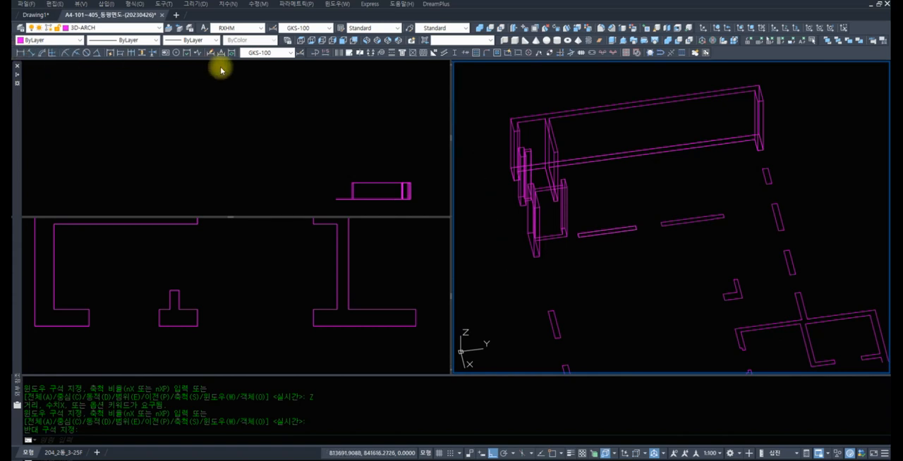
Set the 3D view to southwest isometric and frame the extruded corner walls
{"action": "double_click", "coordinate": [498, 243]}
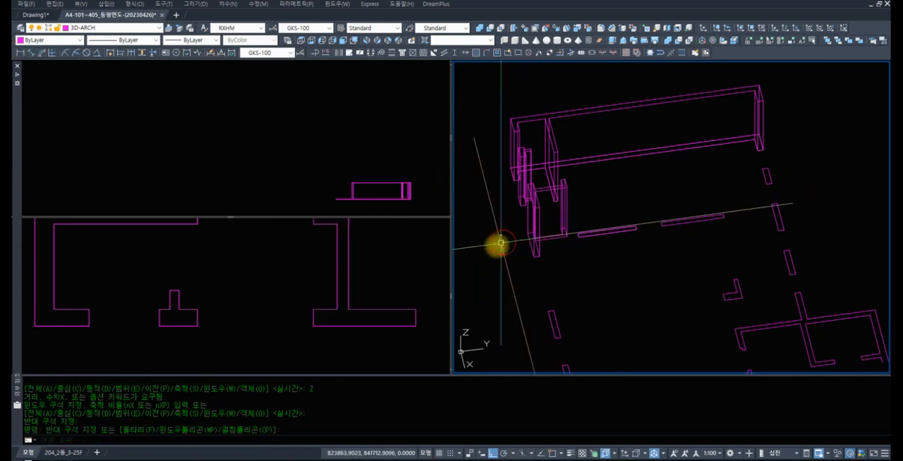
{"action": "scroll", "coordinate": [498, 247], "scroll_direction": "down", "scroll_amount": 5}
{"action": "middle_click_drag", "start_coordinate": [498, 247], "coordinate": [593, 191]}
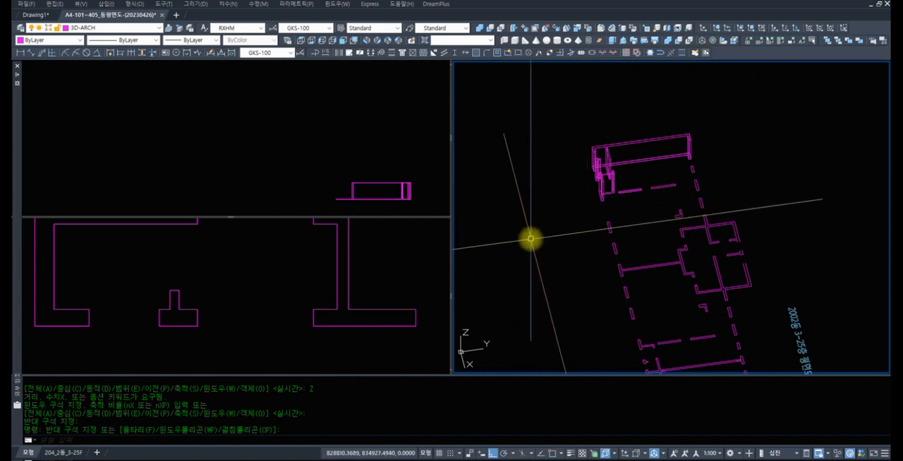
{"action": "left_click", "coordinate": [367, 40]}
{"action": "scroll", "coordinate": [597, 258], "scroll_direction": "down", "scroll_amount": 1}
{"action": "scroll", "coordinate": [570, 289], "scroll_direction": "up", "scroll_amount": 3}
{"action": "scroll", "coordinate": [571, 288], "scroll_direction": "up", "scroll_amount": 4}
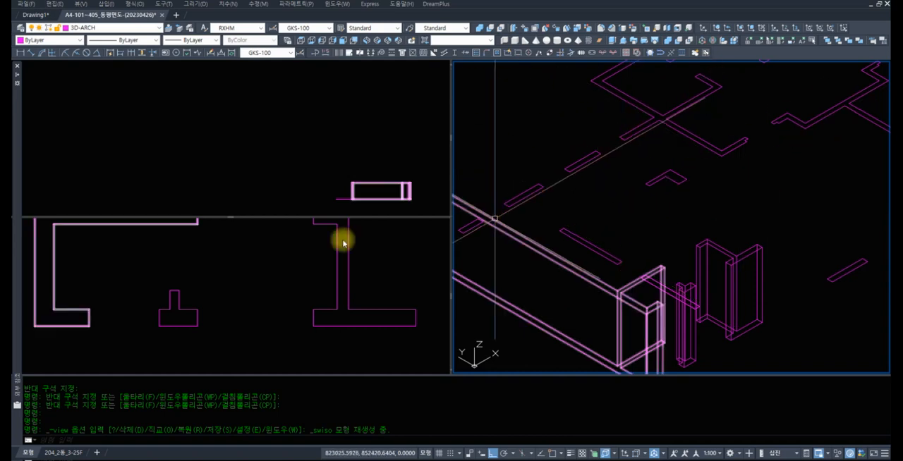
{"action": "scroll", "coordinate": [469, 222], "scroll_direction": "down", "scroll_amount": 2}
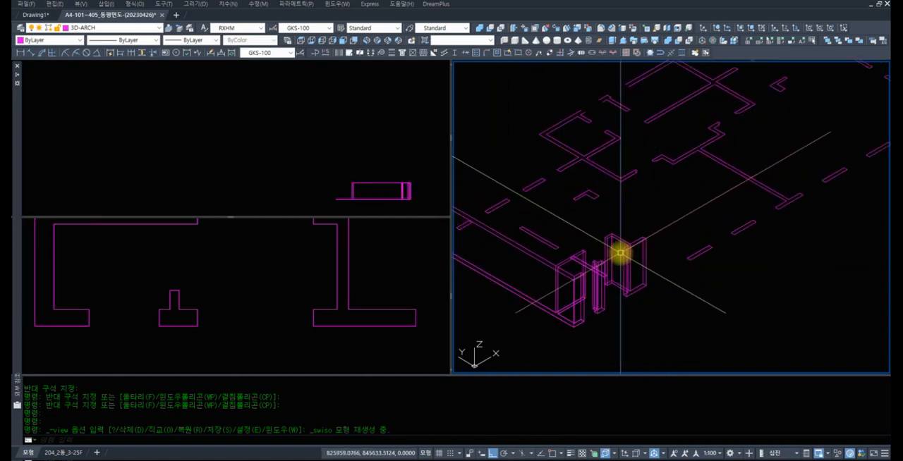
{"action": "scroll", "coordinate": [534, 233], "scroll_direction": "up", "scroll_amount": 2}
{"action": "middle_click_drag", "start_coordinate": [573, 232], "coordinate": [653, 215]}
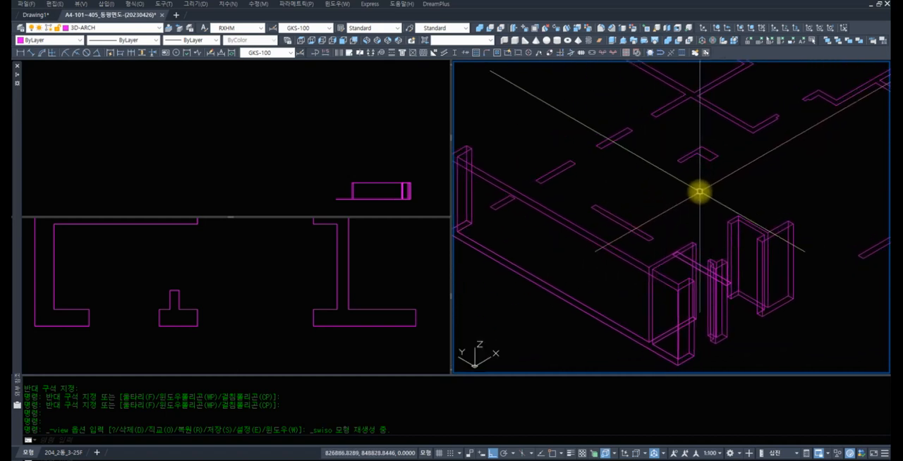
Enlarge the plan viewport in width and height and fit the whole floor plan in it
{"action": "left_click", "coordinate": [275, 271]}
{"action": "scroll", "coordinate": [300, 283], "scroll_direction": "down", "scroll_amount": 4}
{"action": "scroll", "coordinate": [313, 308], "scroll_direction": "up", "scroll_amount": 5}
{"action": "scroll", "coordinate": [318, 319], "scroll_direction": "up", "scroll_amount": 4}
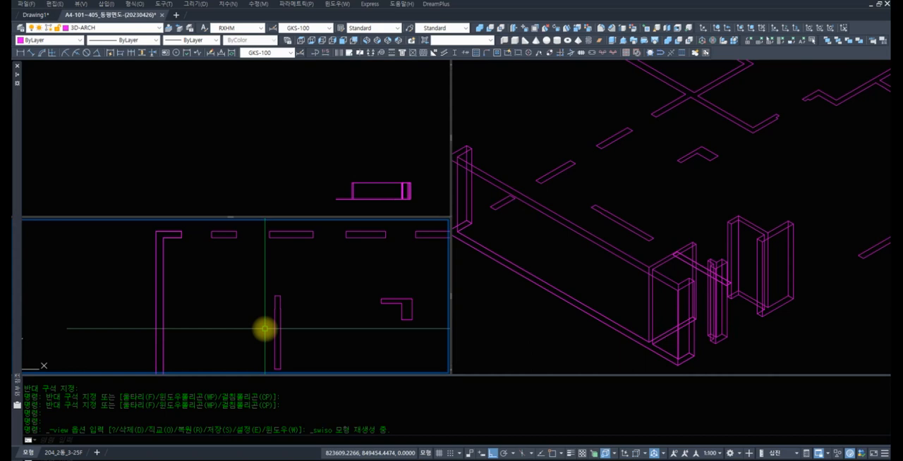
{"action": "scroll", "coordinate": [349, 243], "scroll_direction": "down", "scroll_amount": 3}
{"action": "scroll", "coordinate": [264, 272], "scroll_direction": "down", "scroll_amount": 3}
{"action": "middle_click_drag", "start_coordinate": [267, 271], "coordinate": [190, 282]}
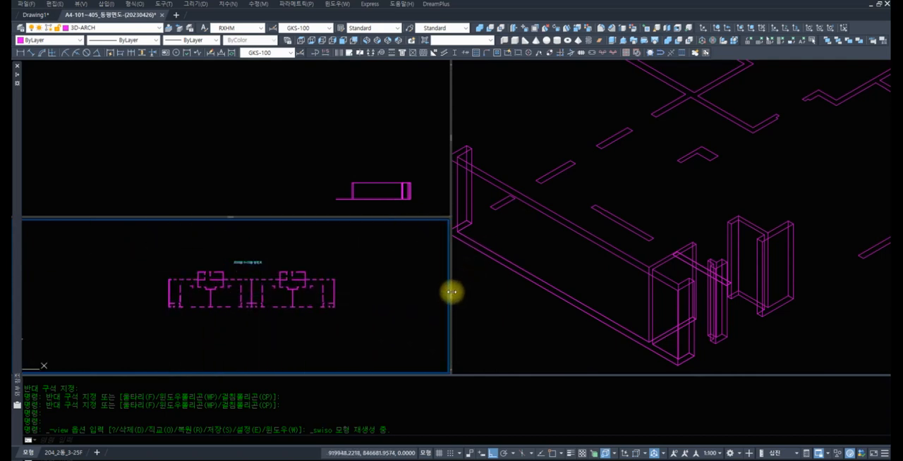
{"action": "left_click_drag", "start_coordinate": [451, 298], "coordinate": [637, 290]}
{"action": "left_click_drag", "start_coordinate": [326, 216], "coordinate": [333, 140]}
{"action": "scroll", "coordinate": [342, 247], "scroll_direction": "up", "scroll_amount": 4}
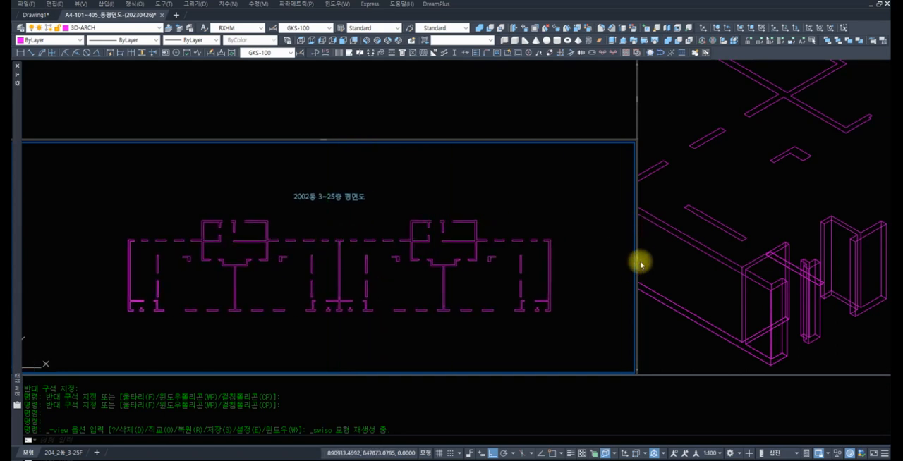
{"action": "left_click_drag", "start_coordinate": [636, 257], "coordinate": [609, 254]}
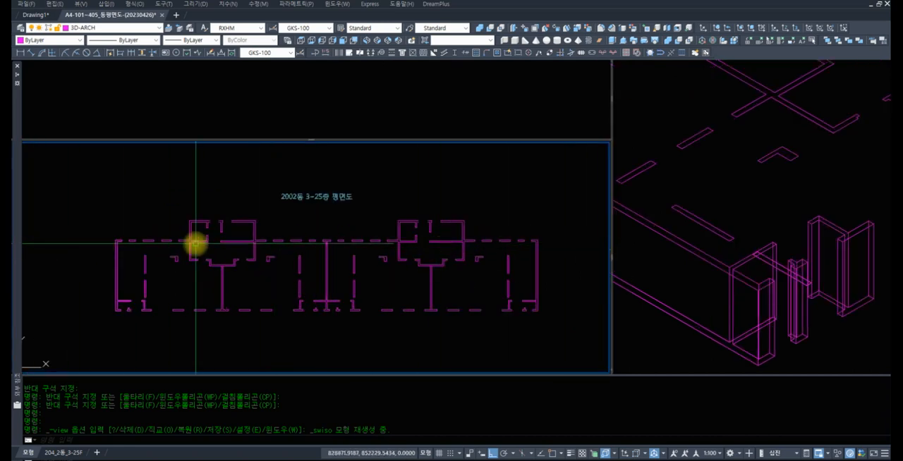
{"action": "type", "text": "z"}
{"action": "key", "text": "space"}
{"action": "type", "text": "z"}
{"action": "key", "text": "space"}
{"action": "left_click", "coordinate": [236, 279]}
{"action": "left_click", "coordinate": [83, 200]}
{"action": "type", "text": "r"}
{"action": "key", "text": "space"}
{"action": "key", "text": "space"}
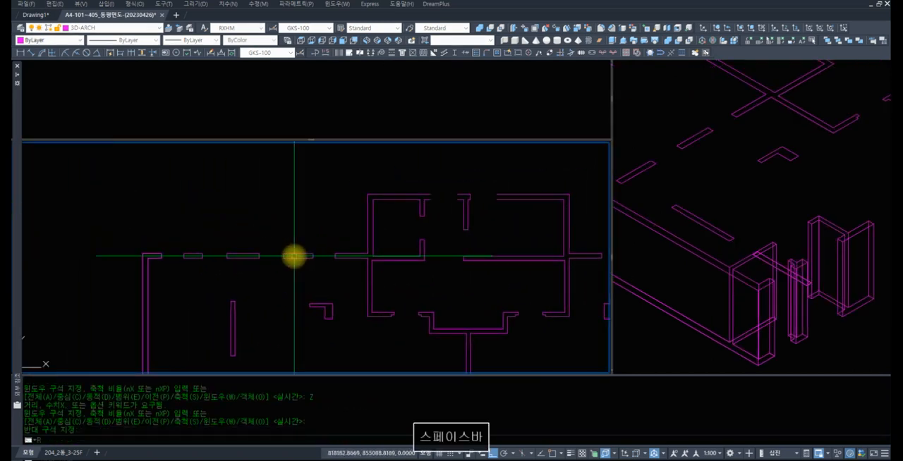
{"action": "type", "text": "lid"}
{"action": "key", "text": "space"}
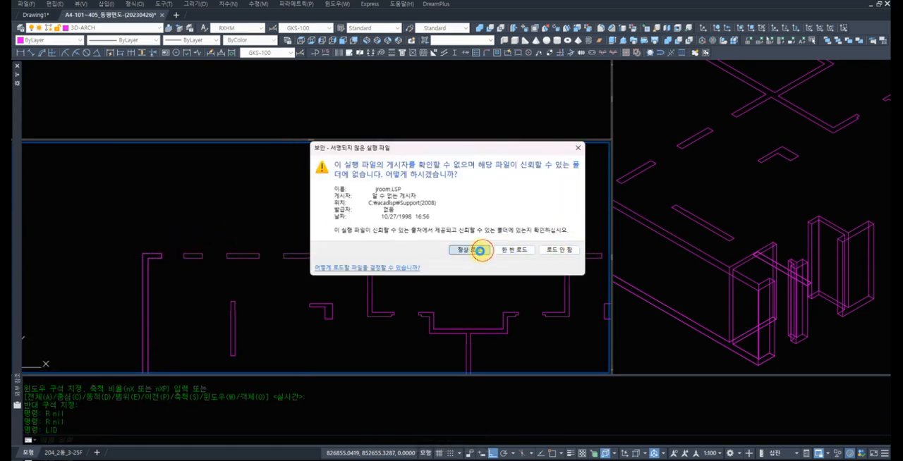
{"action": "left_click", "coordinate": [480, 250]}
{"action": "left_click", "coordinate": [170, 243]}
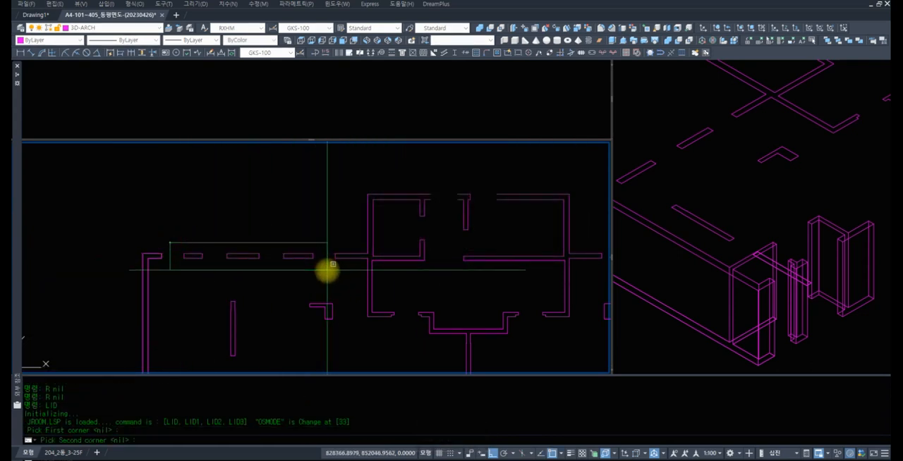
{"action": "left_click", "coordinate": [327, 269]}
{"action": "key", "text": "Escape"}
{"action": "key", "text": "Escape"}
{"action": "key", "text": "Escape"}
Join the lines of the three short rectangular wall outlines beside the upper-left corner wall with OLI, and check them by selection
{"action": "type", "text": "r"}
{"action": "key", "text": "space"}
{"action": "type", "text": "e"}
{"action": "key", "text": "space"}
{"action": "left_click", "coordinate": [337, 247]}
{"action": "left_click", "coordinate": [307, 236]}
{"action": "type", "text": "z"}
{"action": "key", "text": "space"}
{"action": "key", "text": "space"}
{"action": "type", "text": "z z"}
{"action": "key", "text": "space"}
{"action": "left_click", "coordinate": [272, 284]}
{"action": "left_click", "coordinate": [176, 227]}
{"action": "left_click", "coordinate": [211, 223]}
{"action": "key", "text": "Escape"}
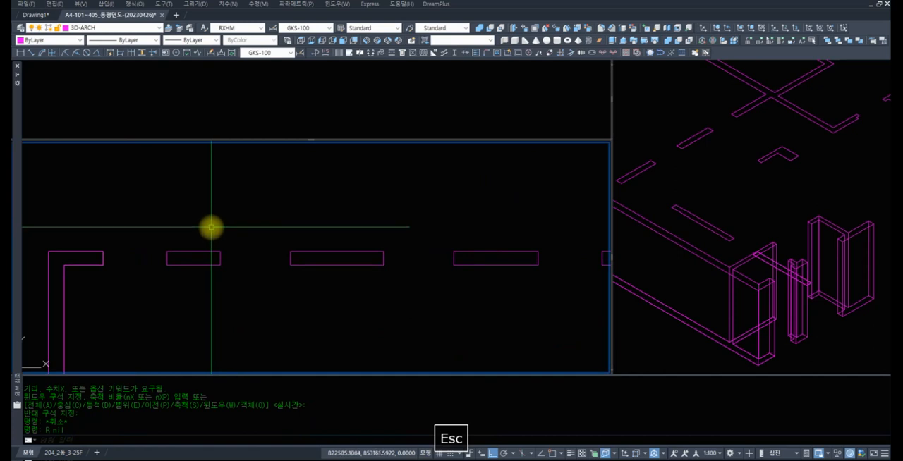
{"action": "key", "text": "space"}
{"action": "left_click", "coordinate": [150, 233]}
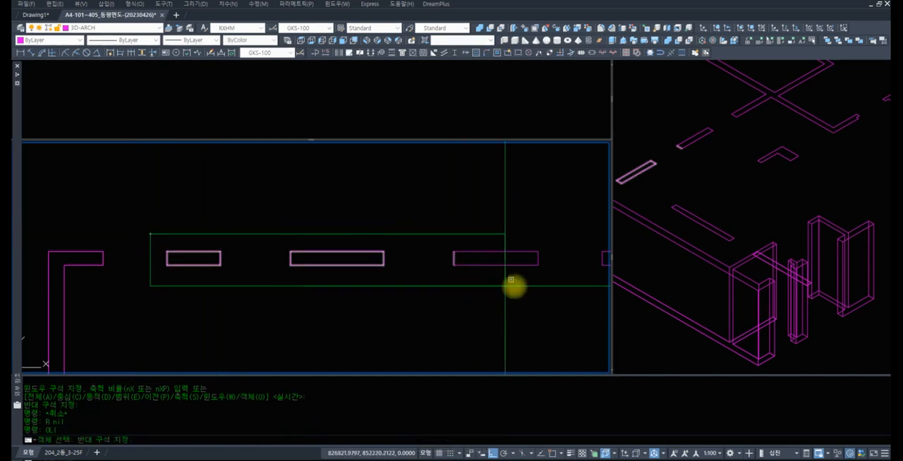
{"action": "left_click", "coordinate": [601, 294]}
{"action": "key", "text": "space"}
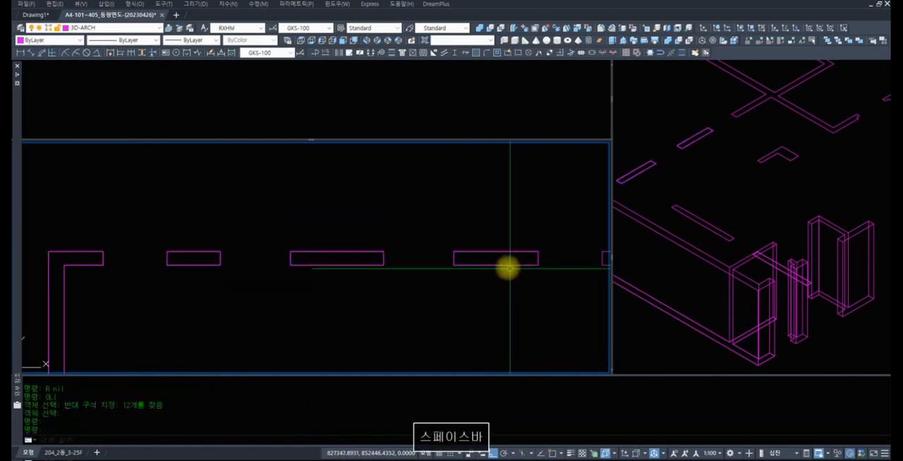
{"action": "left_click", "coordinate": [487, 271]}
{"action": "left_click", "coordinate": [459, 266]}
{"action": "left_click", "coordinate": [369, 265]}
{"action": "left_click", "coordinate": [206, 265]}
{"action": "key", "text": "Escape"}
Run OLI on the remaining wall lines of the whole floor plan, using three window selections that leave out the extruded walls
{"action": "type", "text": "z"}
{"action": "key", "text": "space"}
{"action": "key", "text": "space"}
{"action": "left_click_drag", "start_coordinate": [457, 242], "coordinate": [419, 368]}
{"action": "left_click_drag", "start_coordinate": [449, 236], "coordinate": [412, 348]}
{"action": "left_click_drag", "start_coordinate": [414, 258], "coordinate": [396, 309]}
{"action": "key", "text": "Escape"}
{"action": "type", "text": "z z"}
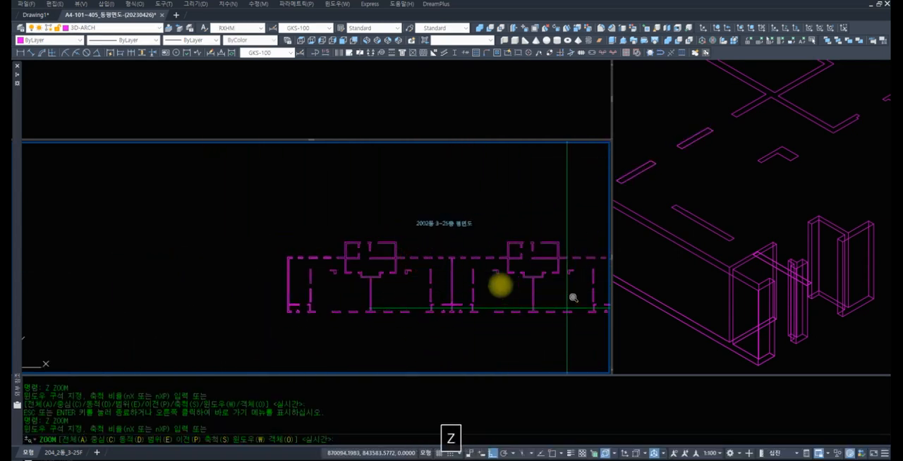
{"action": "key", "text": "space"}
{"action": "key", "text": "space"}
{"action": "left_click_drag", "start_coordinate": [450, 250], "coordinate": [459, 301]}
{"action": "key", "text": "Escape"}
{"action": "type", "text": "z z"}
{"action": "left_click", "coordinate": [589, 323]}
{"action": "left_click", "coordinate": [269, 230]}
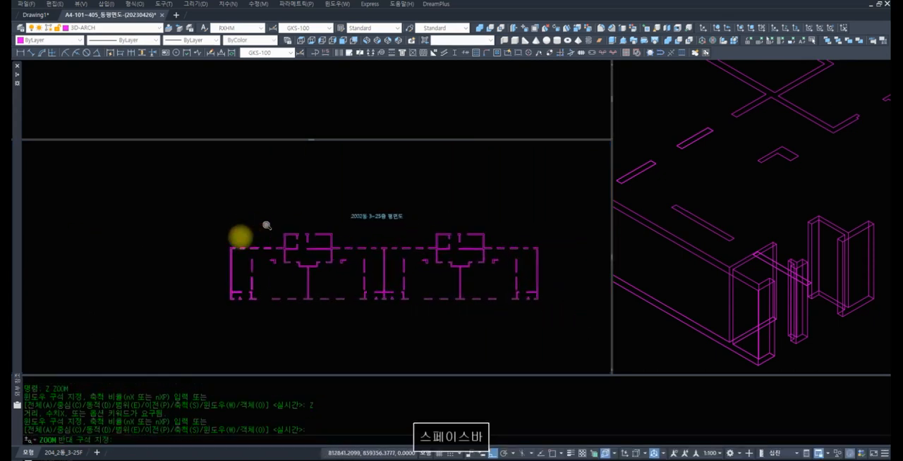
{"action": "key", "text": "Escape"}
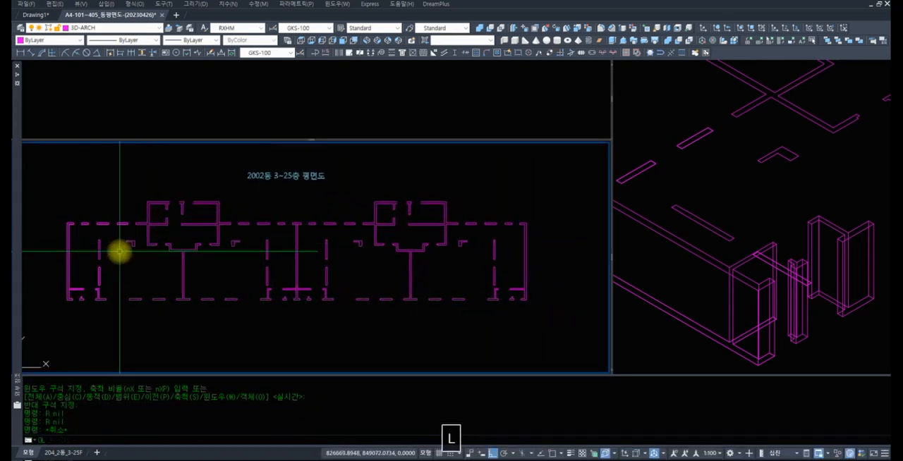
{"action": "type", "text": "ol"}
{"action": "key", "text": "space"}
{"action": "type", "text": "W"}
{"action": "key", "text": "space"}
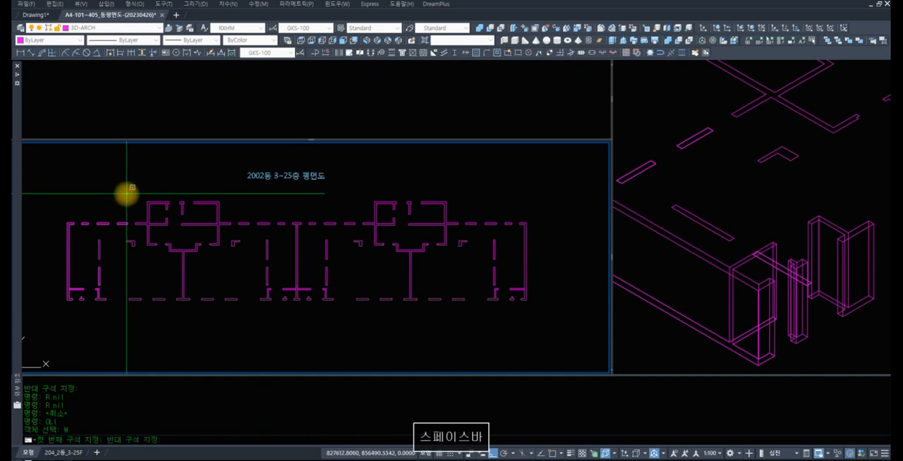
{"action": "left_click", "coordinate": [528, 327]}
{"action": "type", "text": "W"}
{"action": "key", "text": "space"}
{"action": "left_click", "coordinate": [109, 237]}
{"action": "left_click", "coordinate": [167, 281]}
{"action": "type", "text": "W"}
{"action": "key", "text": "space"}
{"action": "left_click", "coordinate": [89, 236]}
{"action": "left_click", "coordinate": [132, 264]}
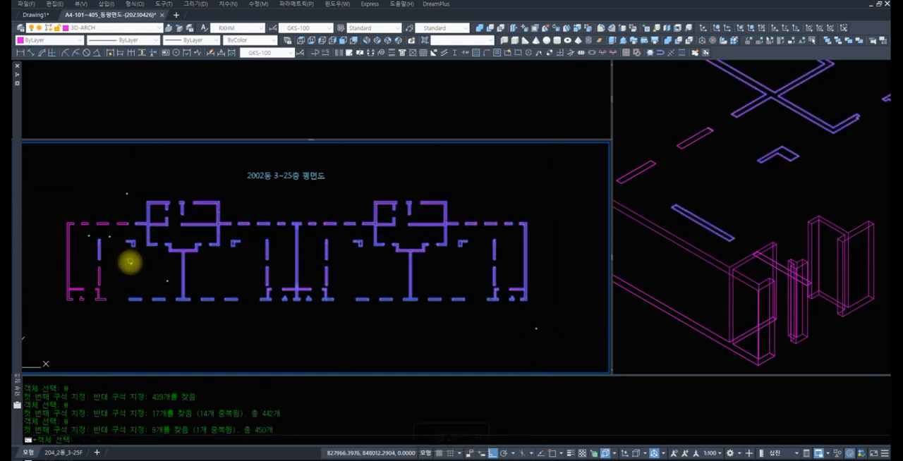
{"action": "key", "text": "space"}
Examine the left core's walls and check a short interior wall edge by selecting it, and clear the selection
{"action": "type", "text": "z"}
{"action": "key", "text": "space"}
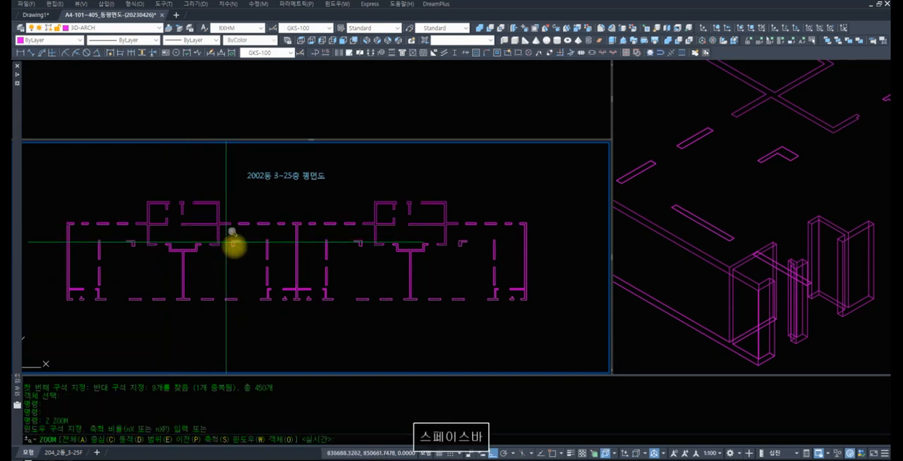
{"action": "type", "text": "z"}
{"action": "key", "text": "space"}
{"action": "left_click", "coordinate": [260, 260]}
{"action": "left_click", "coordinate": [106, 189]}
{"action": "left_click", "coordinate": [258, 254]}
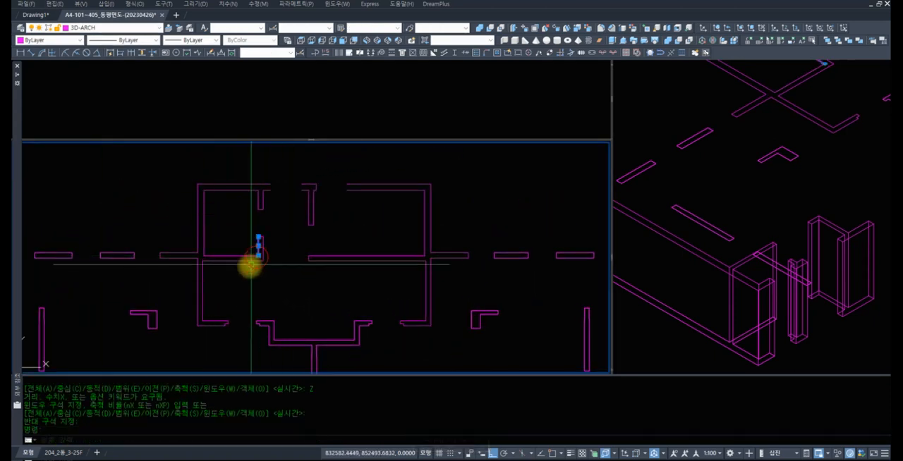
{"action": "key", "text": "Escape"}
{"action": "key", "text": "Escape"}
Extend both lines of the left core's upper wall across its first opening to the endpoint of the next wall piece with CHANGE
{"action": "type", "text": "z"}
{"action": "key", "text": "space"}
Erase the short end line that caps the left core's upper wall at the second opening
{"action": "type", "text": "z"}
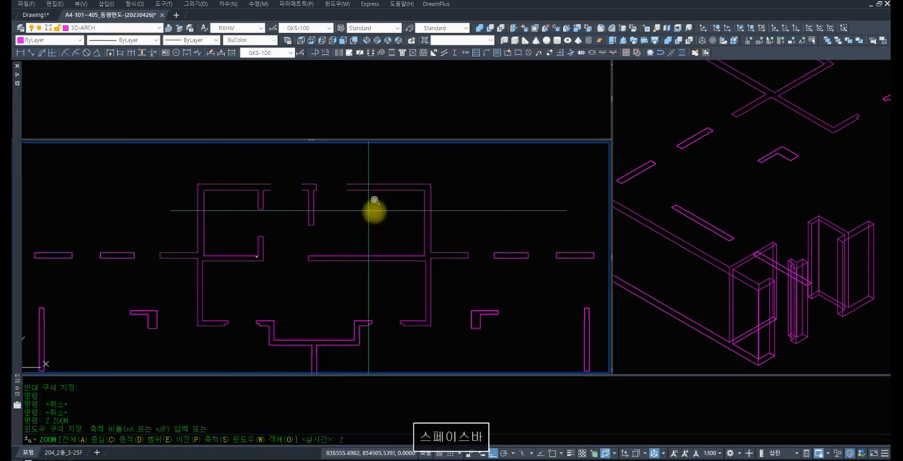
{"action": "key", "text": "space"}
{"action": "left_click", "coordinate": [385, 213]}
{"action": "left_click", "coordinate": [227, 186]}
{"action": "type", "text": "r r ae"}
{"action": "key", "text": "space"}
{"action": "left_click", "coordinate": [175, 199]}
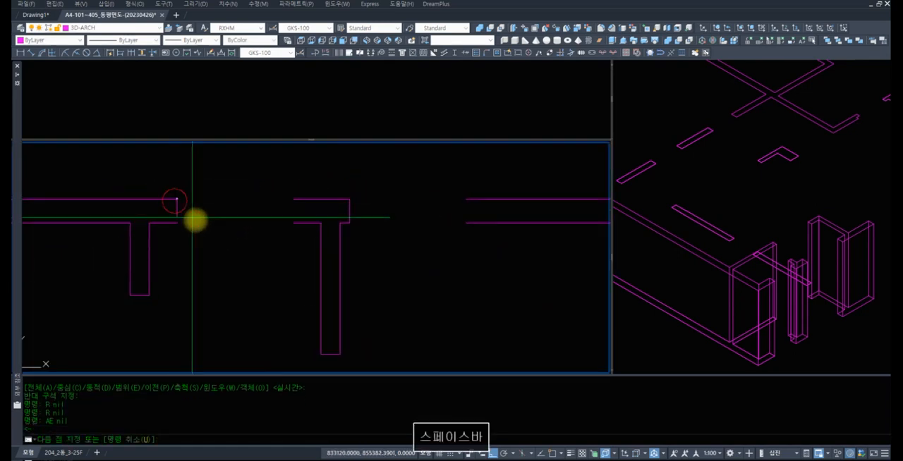
{"action": "key", "text": "Escape"}
{"action": "type", "text": "ch"}
{"action": "key", "text": "space"}
{"action": "type", "text": "c"}
{"action": "key", "text": "space"}
{"action": "left_click", "coordinate": [196, 236]}
{"action": "left_click", "coordinate": [164, 185]}
{"action": "key", "text": "space"}
{"action": "type", "text": "end"}
{"action": "key", "text": "space"}
{"action": "left_click", "coordinate": [296, 199]}
{"action": "type", "text": "z"}
{"action": "key", "text": "space"}
{"action": "key", "text": "space"}
{"action": "left_click_drag", "start_coordinate": [401, 230], "coordinate": [373, 317]}
{"action": "left_click_drag", "start_coordinate": [332, 234], "coordinate": [335, 268]}
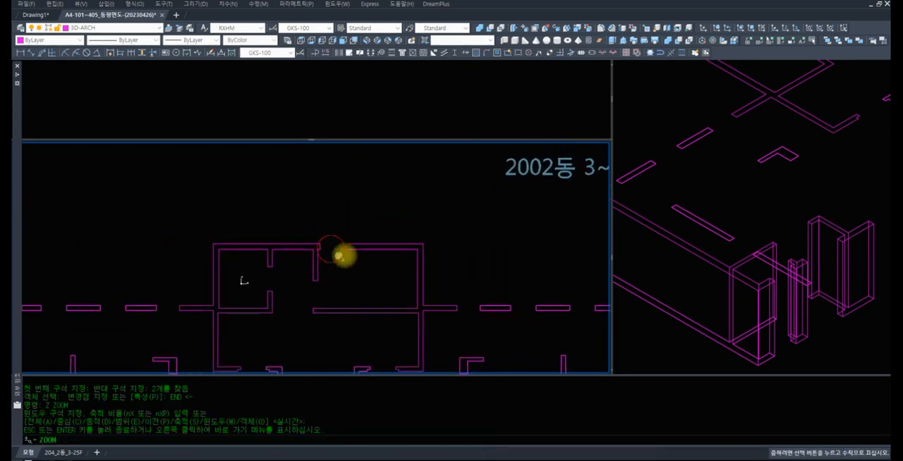
{"action": "key", "text": "space"}
{"action": "type", "text": "z"}
{"action": "key", "text": "space"}
{"action": "type", "text": "z"}
{"action": "key", "text": "space"}
{"action": "left_click", "coordinate": [403, 277]}
{"action": "left_click", "coordinate": [283, 228]}
{"action": "type", "text": "r"}
{"action": "key", "text": "space"}
{"action": "type", "text": "r e c"}
{"action": "left_click", "coordinate": [240, 228]}
{"action": "left_click", "coordinate": [156, 227]}
{"action": "key", "text": "space"}
{"action": "type", "text": "r ech"}
{"action": "left_click", "coordinate": [370, 261]}
{"action": "left_click", "coordinate": [305, 193]}
{"action": "key", "text": "Escape"}
{"action": "key", "text": "Escape"}
{"action": "type", "text": "ch"}
Extend both upper wall lines beyond the second opening back to the endpoint of the middle wall piece with CHANGE
{"action": "left_click", "coordinate": [384, 261]}
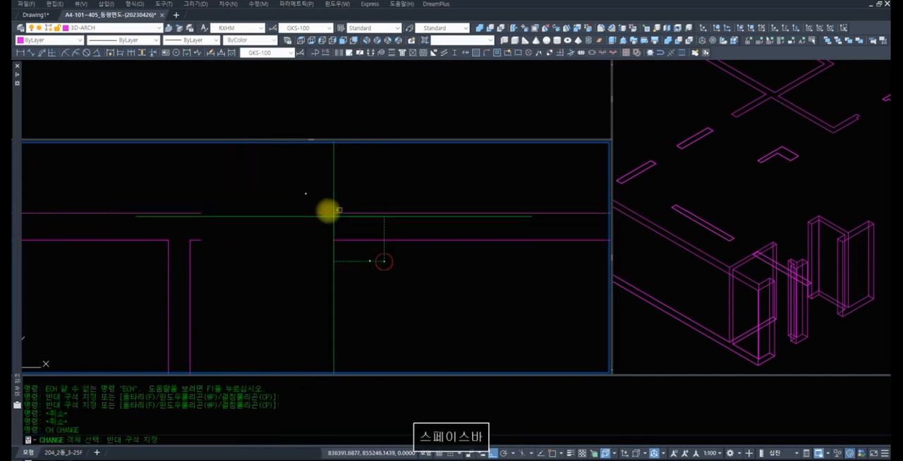
{"action": "left_click", "coordinate": [308, 195]}
{"action": "key", "text": "space"}
{"action": "type", "text": "end"}
{"action": "left_click", "coordinate": [201, 212]}
Examine the left core's upper wall and the walls around it in the plan
{"action": "type", "text": "z"}
{"action": "left_click_drag", "start_coordinate": [423, 214], "coordinate": [386, 328]}
{"action": "key", "text": "space"}
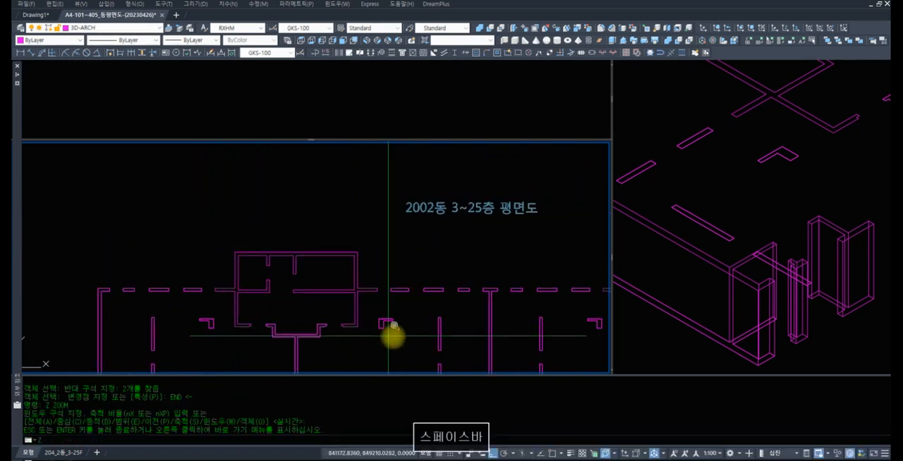
{"action": "type", "text": "z z"}
{"action": "left_click", "coordinate": [403, 339]}
{"action": "left_click", "coordinate": [150, 231]}
{"action": "key", "text": "Escape"}
{"action": "key", "text": "Escape"}
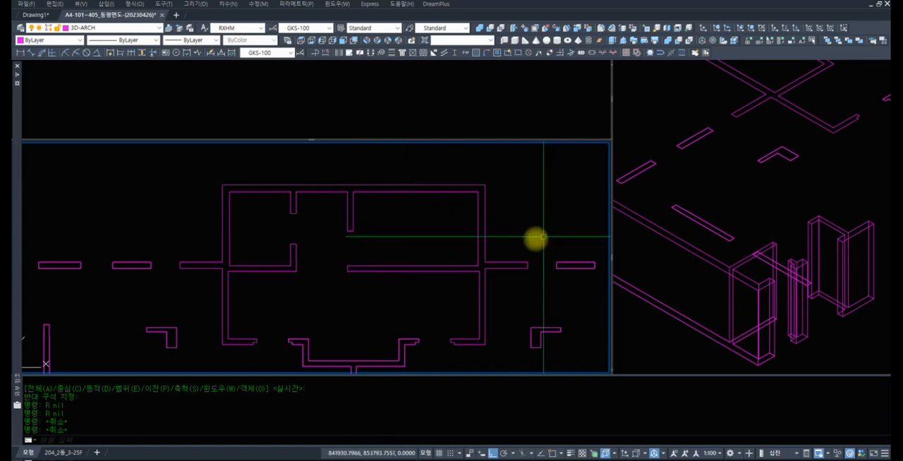
Join the left core's upper, side and lower wall lines, including the stubs on both sides, into outlines with OLI
{"action": "type", "text": "z"}
{"action": "key", "text": "space"}
{"action": "left_click_drag", "start_coordinate": [383, 259], "coordinate": [362, 306]}
{"action": "key", "text": "Escape"}
{"action": "type", "text": "z z"}
{"action": "left_click", "coordinate": [481, 331]}
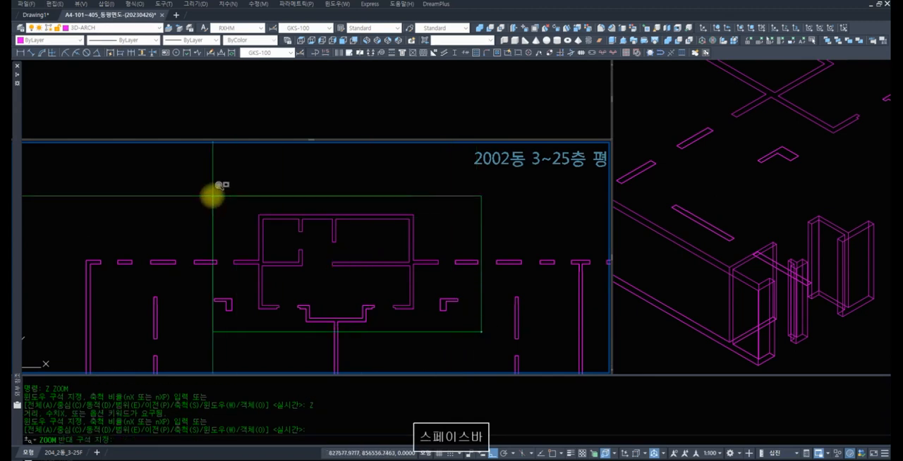
{"action": "left_click", "coordinate": [216, 197]}
{"action": "key", "text": "Escape"}
{"action": "key", "text": "Escape"}
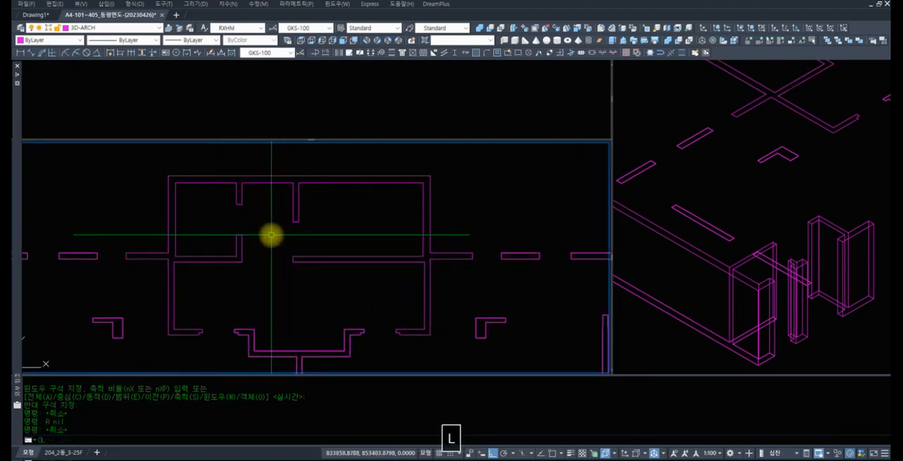
{"action": "type", "text": "cli c"}
{"action": "left_click", "coordinate": [468, 226]}
{"action": "left_click", "coordinate": [134, 164]}
{"action": "type", "text": "c"}
{"action": "left_click", "coordinate": [122, 230]}
{"action": "left_click", "coordinate": [282, 286]}
{"action": "type", "text": "c"}
{"action": "left_click", "coordinate": [162, 315]}
{"action": "left_click", "coordinate": [229, 346]}
{"action": "type", "text": "c"}
{"action": "key", "text": "space"}
{"action": "left_click", "coordinate": [447, 347]}
{"action": "left_click", "coordinate": [384, 315]}
{"action": "type", "text": "c"}
{"action": "left_click", "coordinate": [484, 281]}
{"action": "left_click", "coordinate": [269, 233]}
{"action": "key", "text": "space"}
Erase the short middle piece of the right core's upper wall between its two openings
{"action": "scroll", "coordinate": [450, 182], "scroll_direction": "down", "scroll_amount": 6}
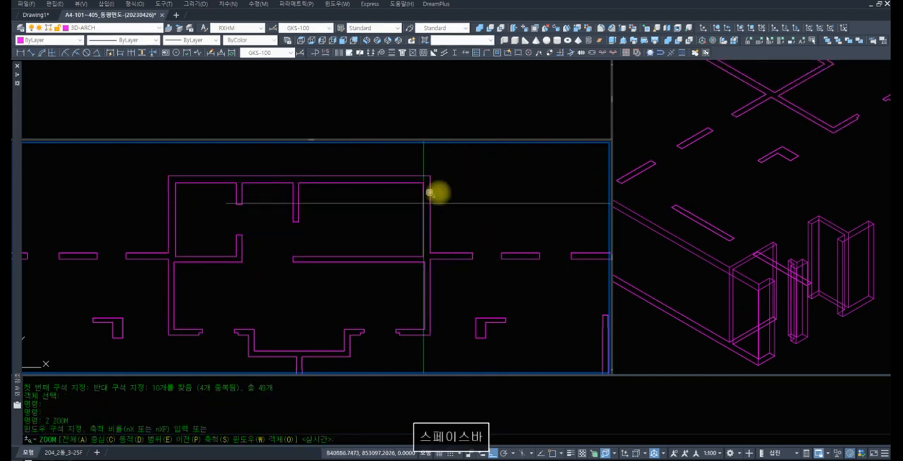
{"action": "type", "text": "z"}
{"action": "left_click", "coordinate": [555, 286]}
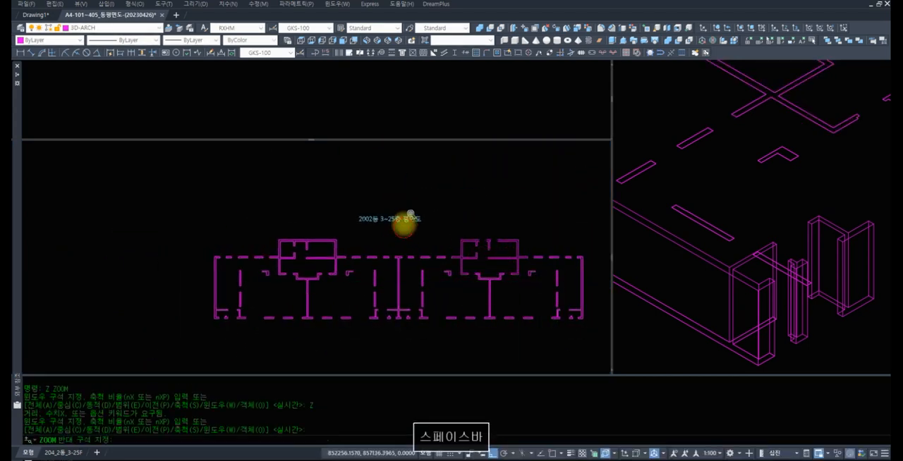
{"action": "left_click", "coordinate": [404, 227]}
{"action": "type", "text": "z z z"}
{"action": "left_click", "coordinate": [239, 170]}
{"action": "type", "text": "r e w"}
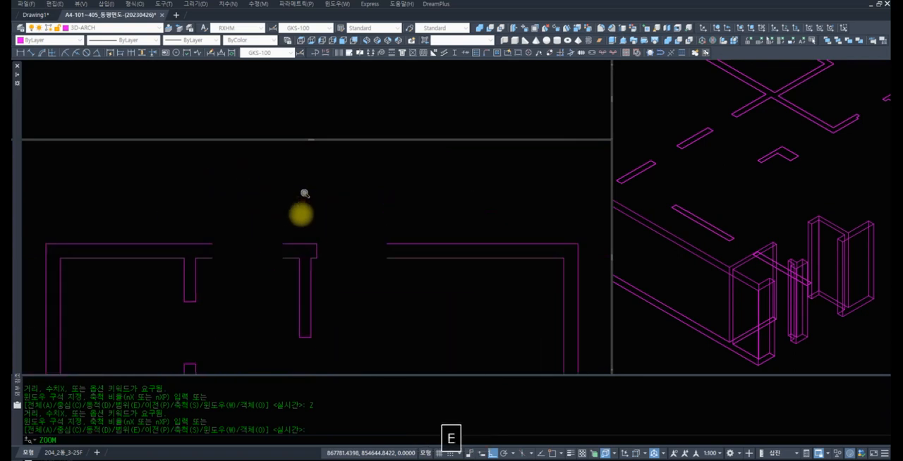
{"action": "left_click", "coordinate": [230, 232]}
{"action": "left_click", "coordinate": [359, 292]}
{"action": "key", "text": "space"}
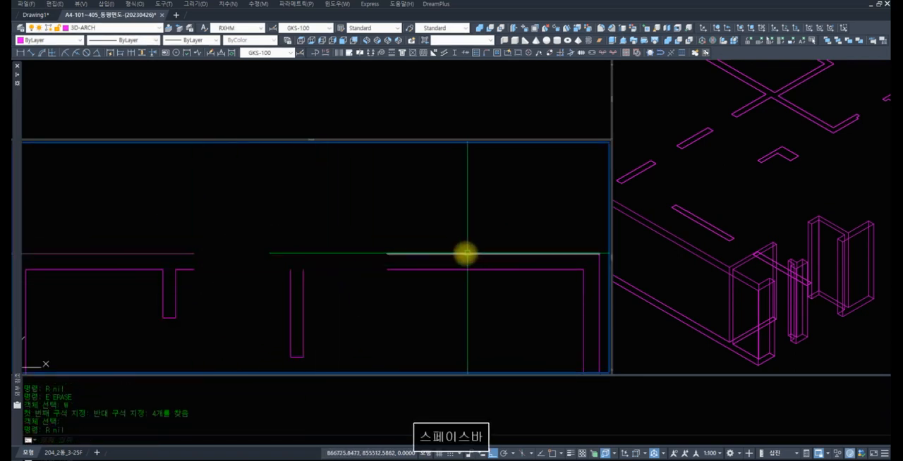
Erase both lines of the upper wall piece beyond the right core's second opening
{"action": "type", "text": "z"}
{"action": "left_click_drag", "start_coordinate": [477, 234], "coordinate": [461, 292]}
{"action": "key", "text": "space"}
{"action": "type", "text": "r e"}
{"action": "left_click", "coordinate": [478, 278]}
{"action": "left_click", "coordinate": [414, 226]}
{"action": "key", "text": "space"}
Extend the right core's remaining inner and outer upper wall lines to the endpoints of the far side wall with CHANGE
{"action": "type", "text": "r ch c"}
{"action": "left_click", "coordinate": [228, 267]}
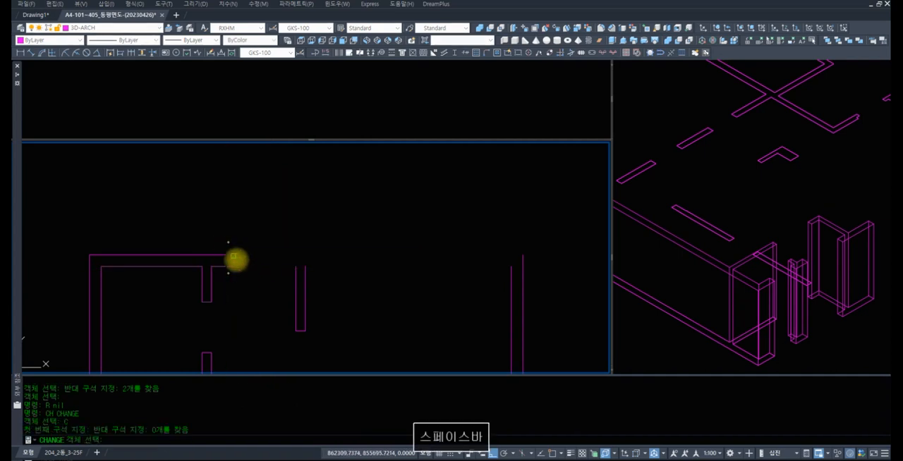
{"action": "left_click", "coordinate": [244, 283]}
{"action": "left_click", "coordinate": [223, 245]}
{"action": "key", "text": "space"}
{"action": "type", "text": "n"}
{"action": "left_click", "coordinate": [511, 266]}
{"action": "key", "text": "space"}
{"action": "left_click", "coordinate": [500, 258]}
{"action": "left_click", "coordinate": [487, 244]}
{"action": "key", "text": "space"}
{"action": "type", "text": "end"}
{"action": "left_click", "coordinate": [522, 257]}
Trim the inner upper wall line where it crosses the hanging partition in the right core
{"action": "type", "text": "z z"}
{"action": "left_click", "coordinate": [353, 286]}
{"action": "left_click", "coordinate": [240, 248]}
{"action": "type", "text": "tr"}
{"action": "left_click", "coordinate": [463, 278]}
{"action": "left_click", "coordinate": [261, 232]}
{"action": "key", "text": "space"}
{"action": "left_click", "coordinate": [335, 266]}
{"action": "left_click", "coordinate": [324, 235]}
Join the right core's wall lines and side stubs with OLI, leaving out the L-shaped walls and the stepped wall below
{"action": "type", "text": "z"}
{"action": "left_click_drag", "start_coordinate": [457, 176], "coordinate": [371, 358]}
{"action": "key", "text": "space"}
{"action": "type", "text": "z z"}
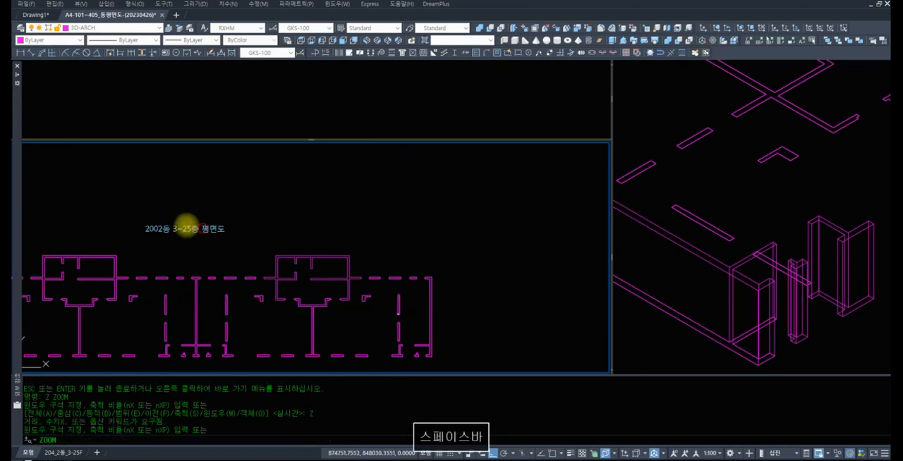
{"action": "left_click", "coordinate": [398, 314]}
{"action": "left_click", "coordinate": [202, 228]}
{"action": "key", "text": "Escape"}
{"action": "type", "text": "r OLI"}
{"action": "key", "text": "space"}
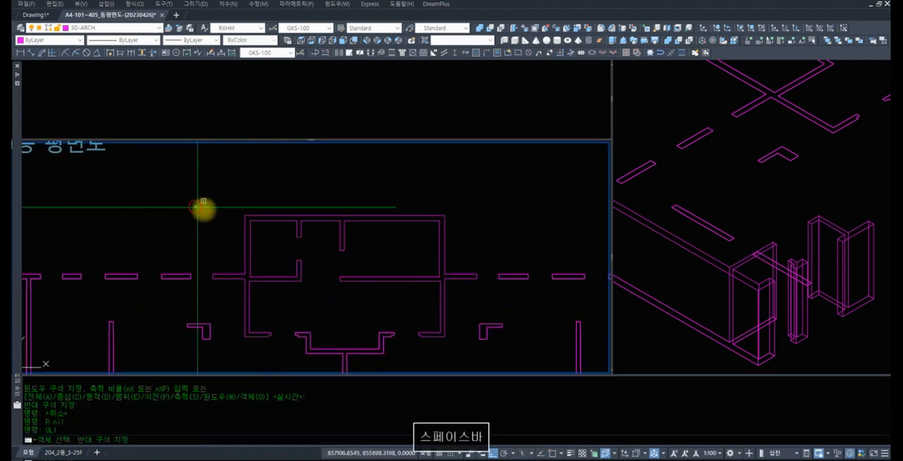
{"action": "left_click", "coordinate": [195, 206]}
{"action": "left_click", "coordinate": [467, 352]}
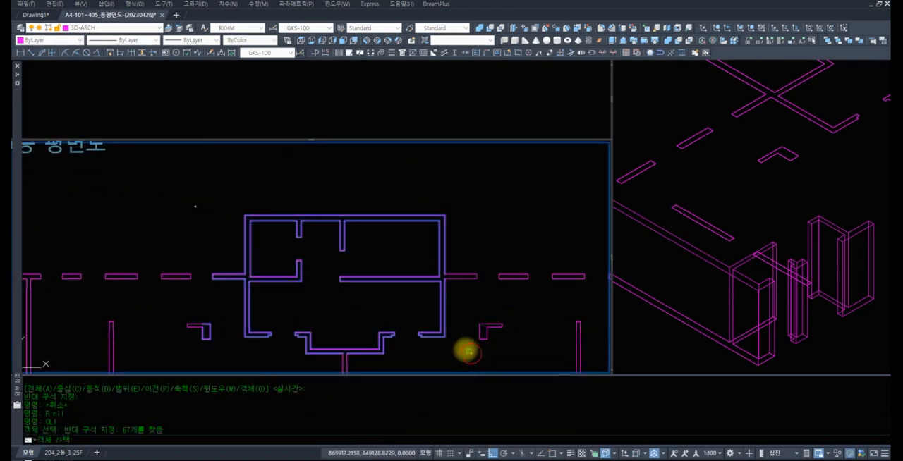
{"action": "left_click", "coordinate": [228, 348], "text": "shift"}
{"action": "left_click", "coordinate": [148, 306], "text": "shift"}
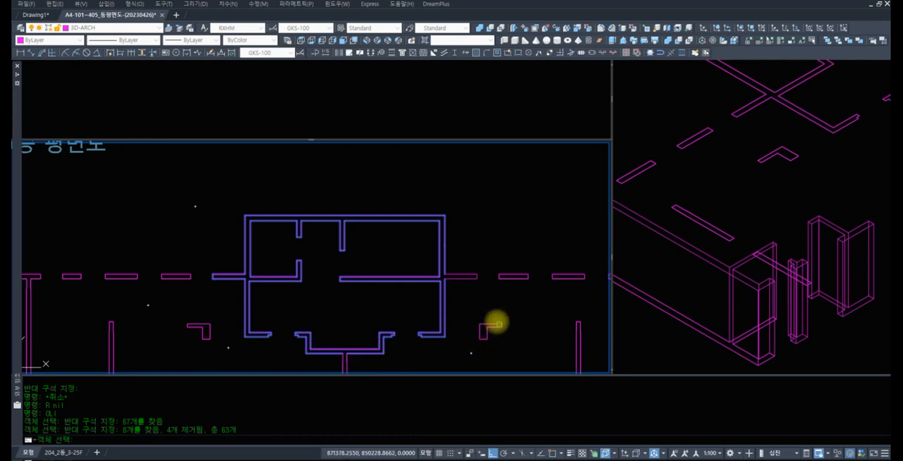
{"action": "left_click", "coordinate": [390, 254]}
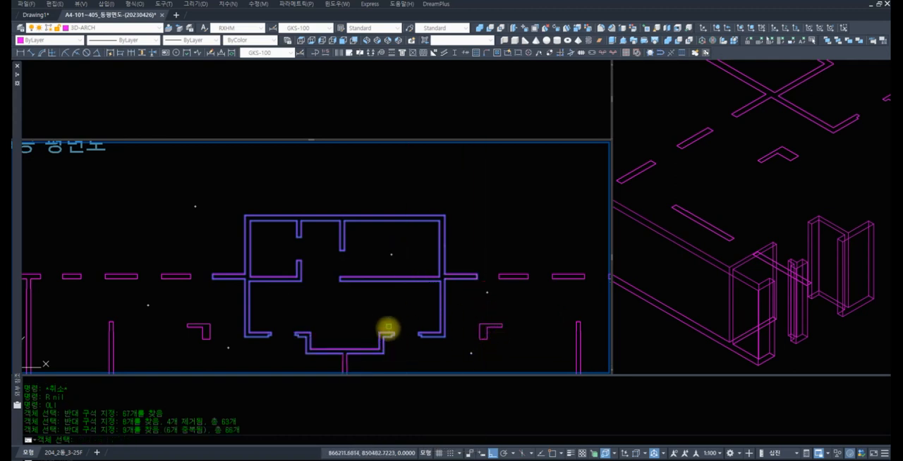
{"action": "left_click", "coordinate": [401, 365], "text": "shift"}
{"action": "left_click", "coordinate": [289, 319], "text": "shift"}
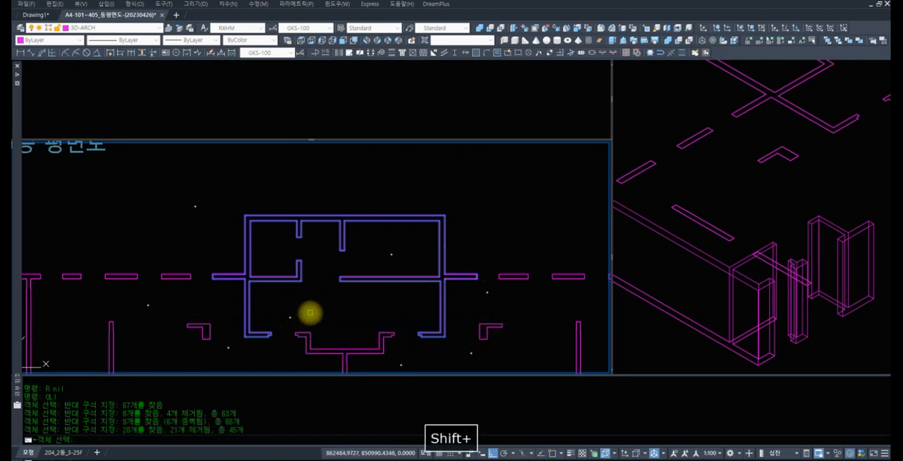
{"action": "key", "text": "space"}
{"action": "key", "text": "Escape"}
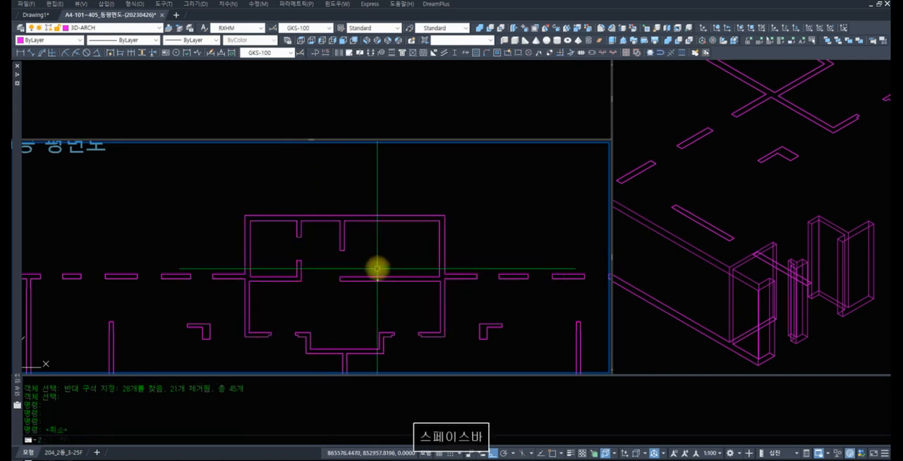
Examine the right core's outlines and the rest of the floor plan
{"action": "type", "text": "z"}
{"action": "key", "text": "space"}
{"action": "key", "text": "space"}
{"action": "left_click_drag", "start_coordinate": [389, 242], "coordinate": [365, 349]}
{"action": "left_click_drag", "start_coordinate": [352, 243], "coordinate": [317, 367]}
{"action": "key", "text": "space"}
{"action": "type", "text": "z"}
{"action": "key", "text": "space"}
{"action": "type", "text": "z"}
{"action": "key", "text": "space"}
{"action": "left_click", "coordinate": [419, 316]}
{"action": "left_click", "coordinate": [72, 223]}
{"action": "type", "text": "z"}
{"action": "key", "text": "space"}
{"action": "key", "text": "space"}
{"action": "left_click_drag", "start_coordinate": [377, 190], "coordinate": [358, 274]}
{"action": "key", "text": "space"}
Examine the whole floor plan in the isometric view
{"action": "left_click", "coordinate": [769, 201]}
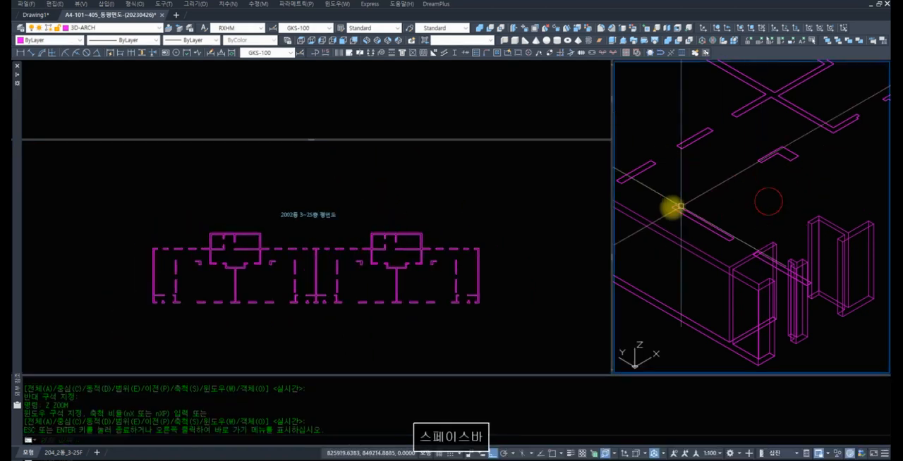
{"action": "key", "text": "space"}
{"action": "key", "text": "space"}
{"action": "left_click_drag", "start_coordinate": [718, 155], "coordinate": [816, 193]}
{"action": "key", "text": "space"}
{"action": "type", "text": "z"}
{"action": "key", "text": "space"}
{"action": "type", "text": "z"}
{"action": "key", "text": "space"}
{"action": "left_click", "coordinate": [860, 239]}
{"action": "left_click", "coordinate": [704, 142]}
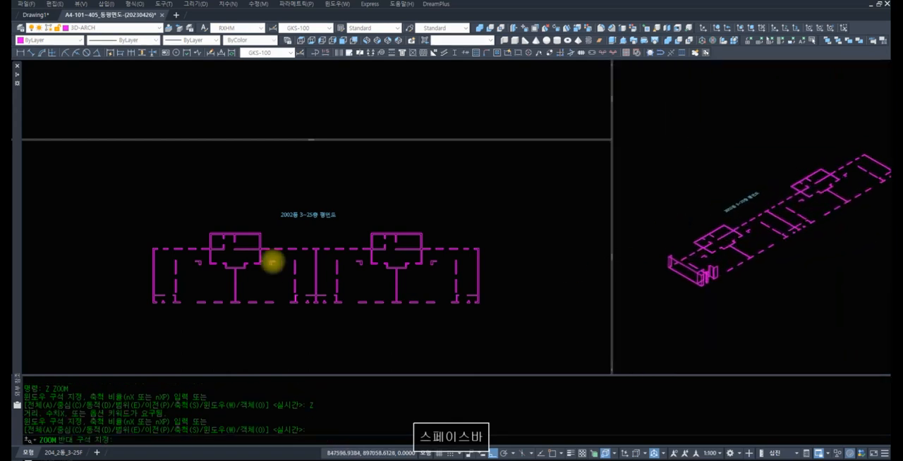
Extrude the floor plan's remaining closed wall outlines to a height of 2800, leaving out the walls already extruded at one end
{"action": "key", "text": "space"}
{"action": "left_click", "coordinate": [169, 247]}
{"action": "key", "text": "Escape"}
{"action": "key", "text": "Escape"}
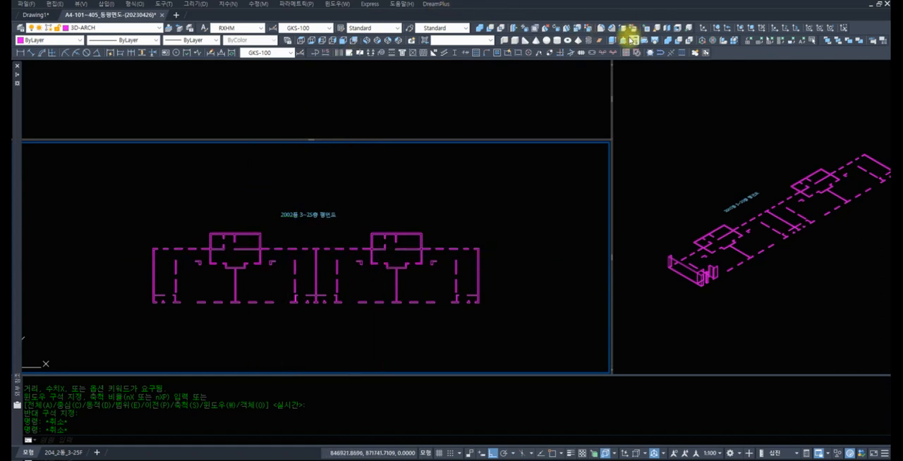
{"action": "left_click", "coordinate": [613, 41]}
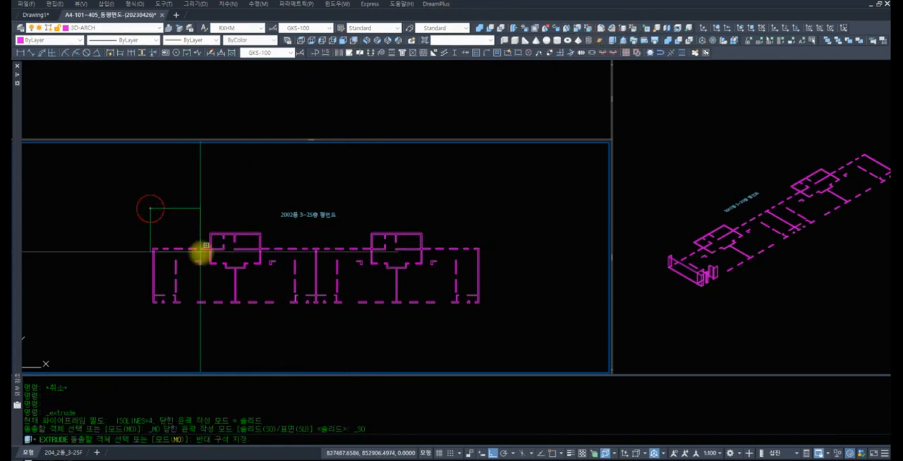
{"action": "left_click", "coordinate": [217, 278]}
{"action": "left_click", "coordinate": [177, 216]}
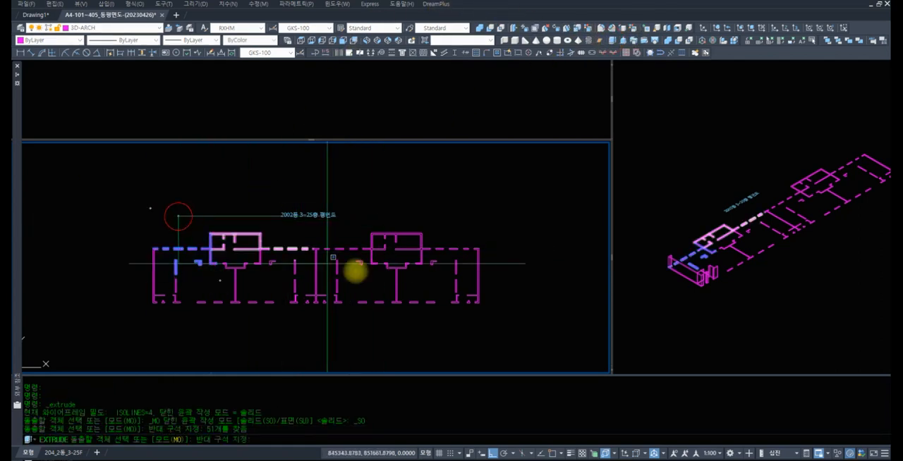
{"action": "left_click", "coordinate": [547, 326]}
{"action": "left_click", "coordinate": [167, 279], "text": "shift"}
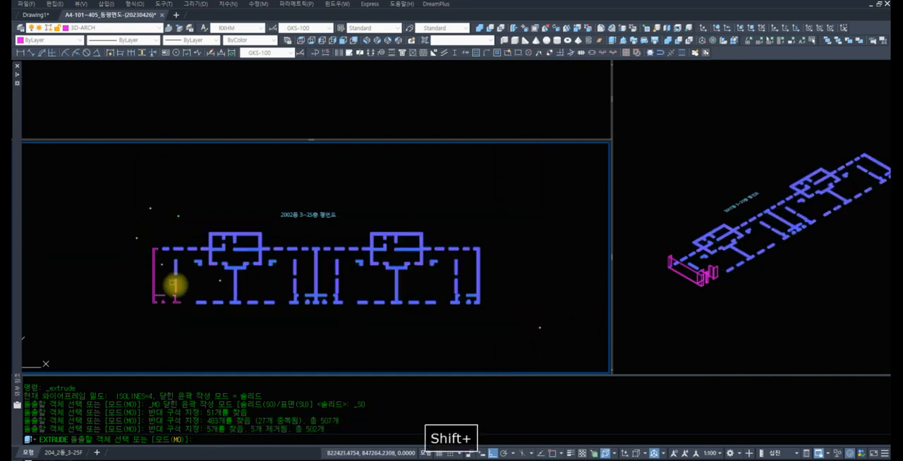
{"action": "key", "text": "space"}
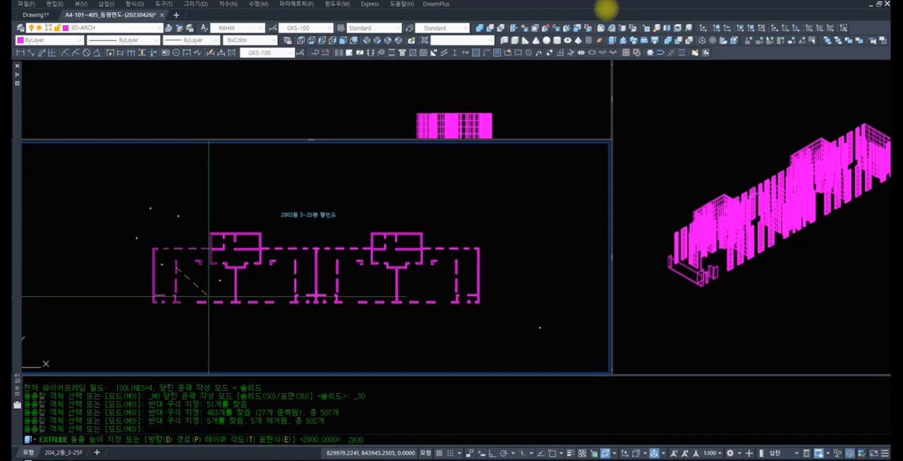
{"action": "key", "text": "Return"}
{"action": "key", "text": "Return"}
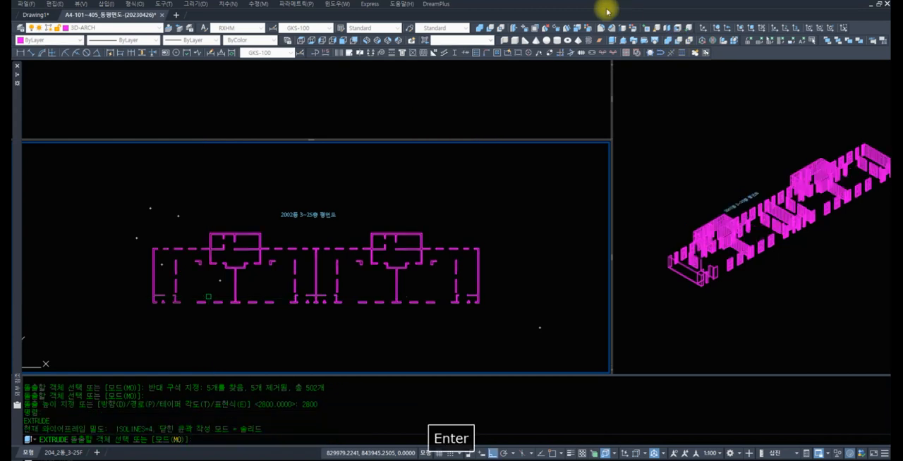
{"action": "key", "text": "Escape"}
Examine the extruded walls up close in the isometric view, around the end with the earlier solids
{"action": "left_click", "coordinate": [672, 210]}
{"action": "type", "text": "z"}
{"action": "key", "text": "space"}
{"action": "type", "text": "z"}
{"action": "key", "text": "space"}
{"action": "left_click", "coordinate": [753, 289]}
{"action": "left_click", "coordinate": [655, 232]}
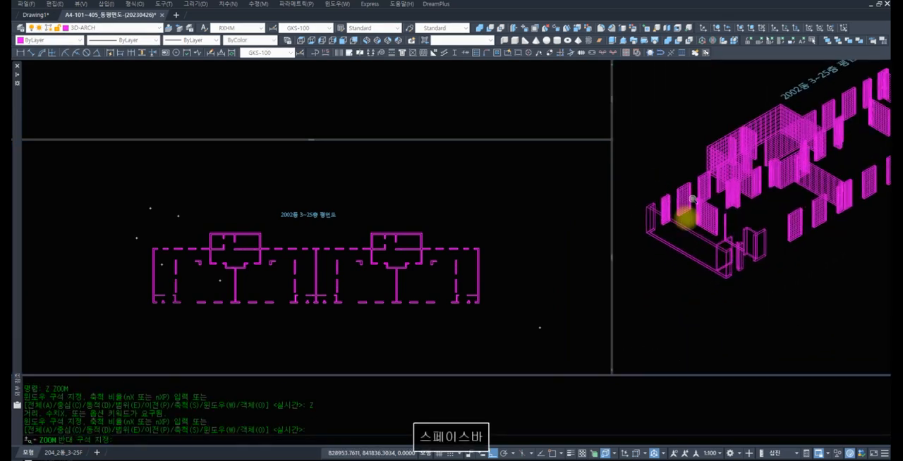
{"action": "type", "text": "z"}
{"action": "key", "text": "space"}
{"action": "key", "text": "space"}
{"action": "left_click_drag", "start_coordinate": [703, 206], "coordinate": [696, 226]}
{"action": "key", "text": "space"}
{"action": "type", "text": "z"}
{"action": "key", "text": "space"}
{"action": "key", "text": "z"}
{"action": "key", "text": "space"}
{"action": "left_click", "coordinate": [644, 185]}
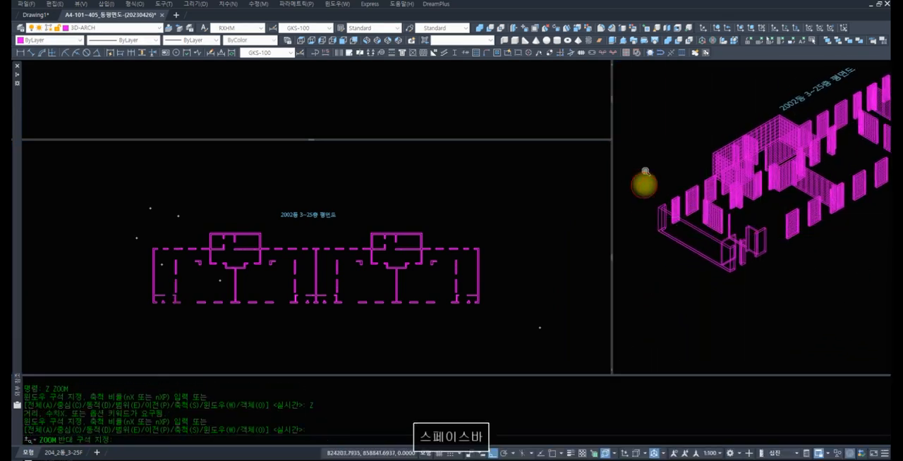
{"action": "type", "text": "z"}
{"action": "key", "text": "space"}
{"action": "type", "text": "z"}
{"action": "key", "text": "space"}
{"action": "left_click", "coordinate": [760, 273]}
{"action": "left_click", "coordinate": [640, 172]}
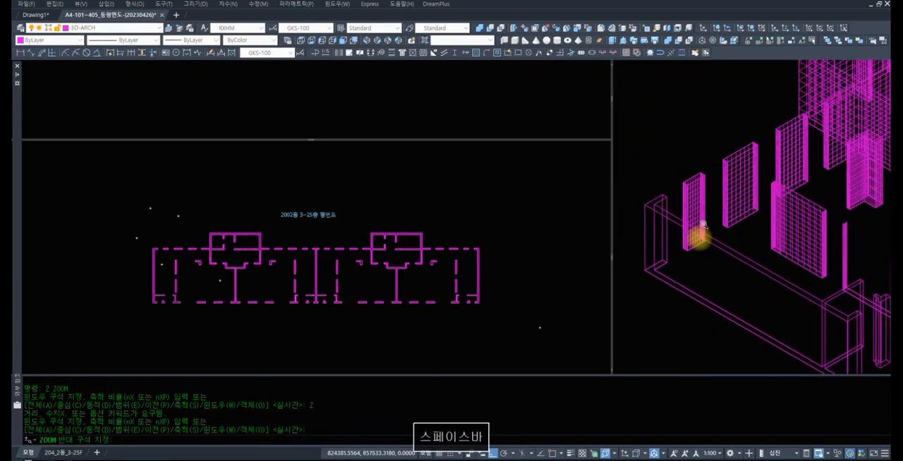
{"action": "type", "text": "z"}
Examine the extruded walls along the full length of the building in the isometric view
{"action": "key", "text": "space"}
{"action": "key", "text": "space"}
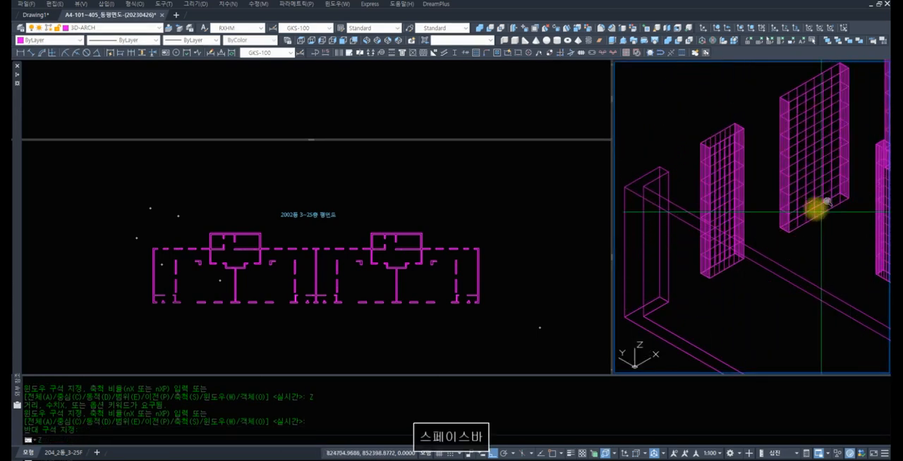
{"action": "scroll", "coordinate": [766, 272], "scroll_direction": "down", "scroll_amount": 8}
{"action": "key", "text": "space"}
{"action": "scroll", "coordinate": [790, 141], "scroll_direction": "up", "scroll_amount": 8}
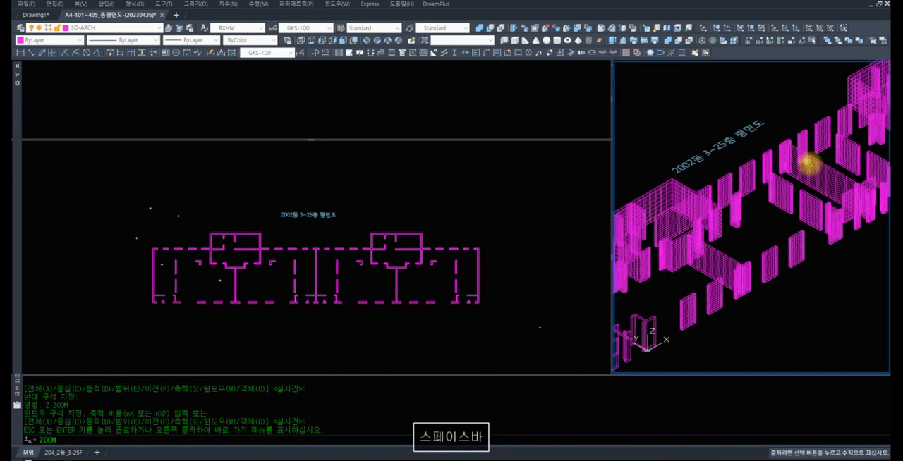
{"action": "type", "text": "z"}
{"action": "key", "text": "space"}
{"action": "key", "text": "space"}
{"action": "scroll", "coordinate": [805, 166], "scroll_direction": "down", "scroll_amount": 5}
{"action": "left_click_drag", "start_coordinate": [802, 171], "coordinate": [805, 215]}
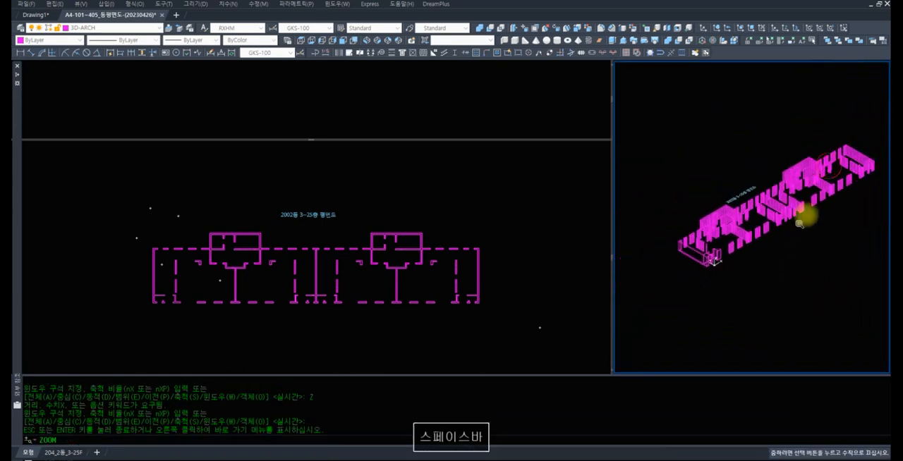
Erase the outer and inner faces of the long extruded wall at the building's far end
{"action": "key", "text": "space"}
{"action": "type", "text": "z"}
{"action": "key", "text": "space"}
{"action": "type", "text": "z"}
{"action": "key", "text": "space"}
{"action": "left_click", "coordinate": [855, 171]}
{"action": "scroll", "coordinate": [811, 145], "scroll_direction": "up", "scroll_amount": 7}
{"action": "type", "text": "r"}
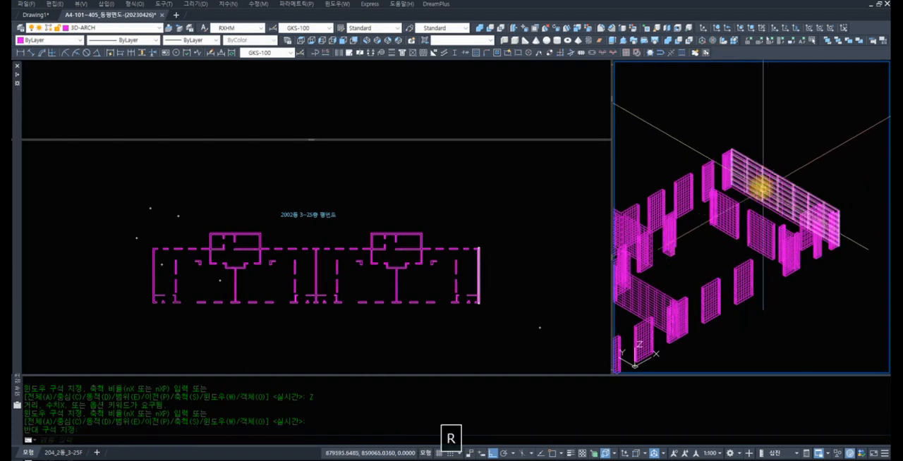
{"action": "key", "text": "space"}
{"action": "type", "text": "e"}
{"action": "key", "text": "space"}
{"action": "left_click", "coordinate": [750, 178]}
Erase a face of the short extruded wall at the corner of the far end wall
{"action": "key", "text": "space"}
{"action": "key", "text": "space"}
{"action": "left_click", "coordinate": [760, 184]}
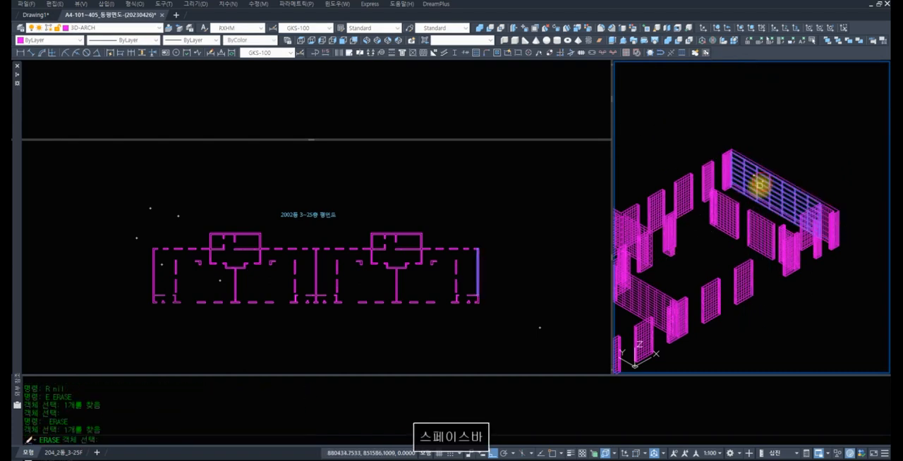
{"action": "type", "text": "z"}
{"action": "key", "text": "space"}
{"action": "type", "text": "z"}
{"action": "key", "text": "space"}
{"action": "left_click", "coordinate": [800, 210]}
{"action": "left_click", "coordinate": [682, 132]}
{"action": "type", "text": "r"}
{"action": "key", "text": "space"}
{"action": "type", "text": "e"}
Examine the extruded walls up close in the front view
{"action": "key", "text": "space"}
{"action": "left_click", "coordinate": [714, 205]}
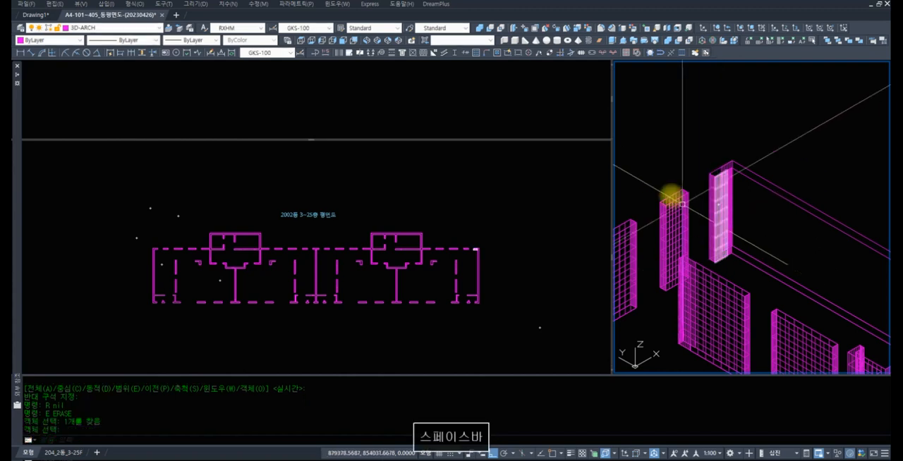
{"action": "left_click", "coordinate": [358, 125]}
{"action": "type", "text": "z"}
{"action": "key", "text": "space"}
{"action": "key", "text": "space"}
{"action": "left_click_drag", "start_coordinate": [431, 107], "coordinate": [426, 147]}
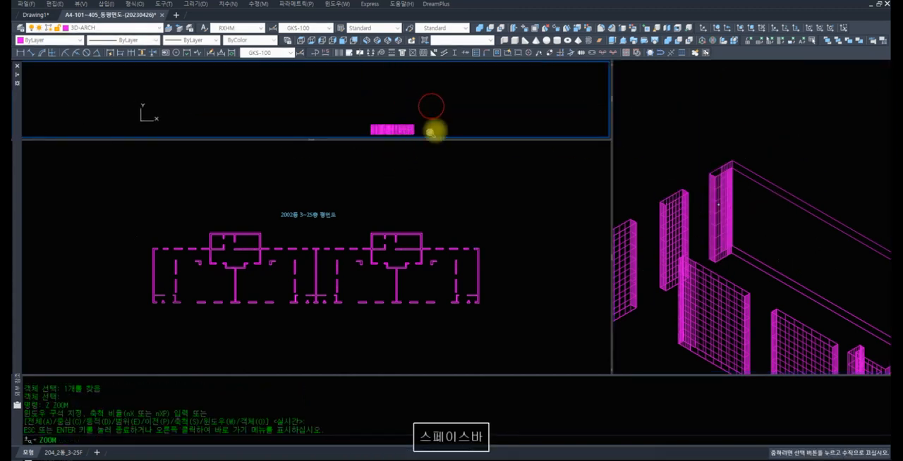
{"action": "key", "text": "space"}
{"action": "type", "text": "z"}
{"action": "key", "text": "space"}
{"action": "type", "text": "z"}
{"action": "key", "text": "space"}
{"action": "left_click", "coordinate": [398, 130]}
{"action": "left_click", "coordinate": [338, 115]}
{"action": "type", "text": "z z"}
{"action": "key", "text": "space"}
{"action": "scroll", "coordinate": [263, 74], "scroll_direction": "up", "scroll_amount": 5}
{"action": "type", "text": "e"}
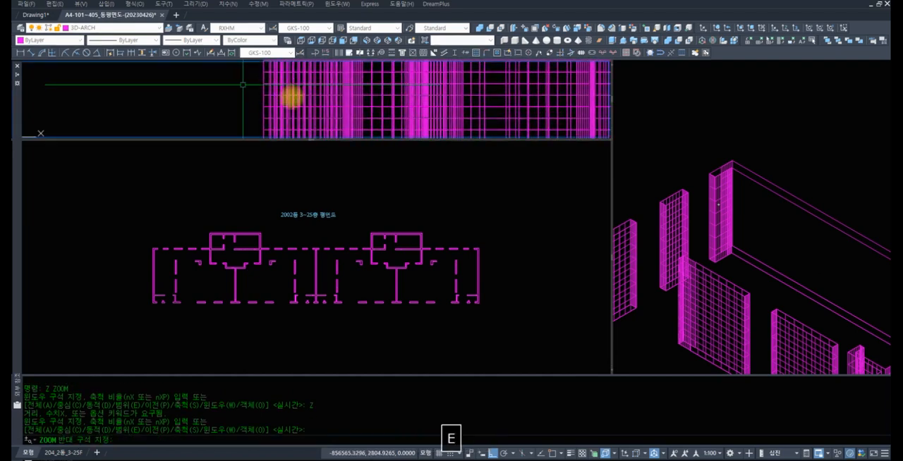
{"action": "key", "text": "space"}
{"action": "key", "text": "Escape"}
{"action": "key", "text": "Escape"}
Widen the isometric viewport over the plan and front viewports
{"action": "left_click", "coordinate": [752, 161]}
{"action": "type", "text": "z"}
{"action": "key", "text": "space"}
{"action": "key", "text": "space"}
{"action": "mouse_move", "coordinate": [766, 146]}
{"action": "left_mouse_down"}
{"action": "mouse_move", "coordinate": [648, 243]}
{"action": "mouse_move", "coordinate": [383, 264]}
{"action": "left_mouse_up"}
{"action": "key", "text": "space"}
{"action": "left_click_drag", "start_coordinate": [294, 258], "coordinate": [294, 258]}
{"action": "type", "text": "z"}
{"action": "key", "text": "space"}
{"action": "key", "text": "space"}
{"action": "left_click_drag", "start_coordinate": [555, 159], "coordinate": [561, 271]}
{"action": "key", "text": "space"}
Erase the front face of the first interior wall near the building's far end
{"action": "type", "text": "z"}
{"action": "key", "text": "space"}
{"action": "type", "text": "z"}
{"action": "left_click", "coordinate": [701, 292]}
{"action": "left_click", "coordinate": [512, 203]}
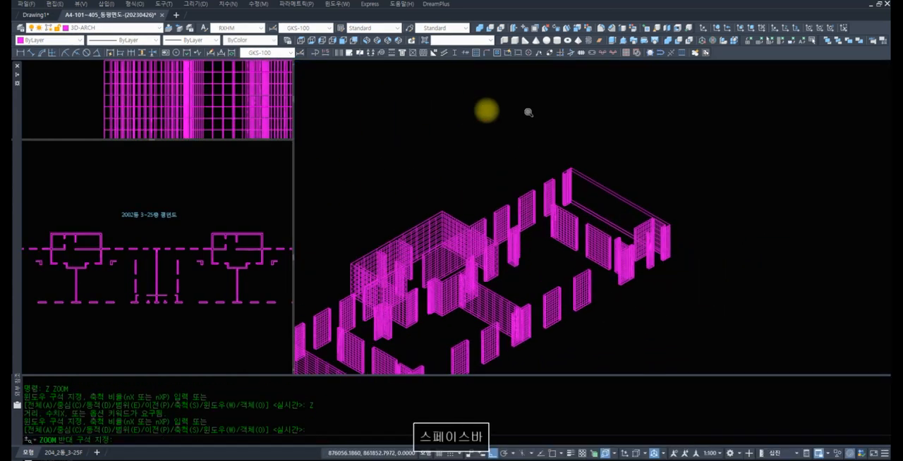
{"action": "type", "text": "r"}
{"action": "key", "text": "space"}
{"action": "type", "text": "e"}
{"action": "key", "text": "space"}
{"action": "left_click", "coordinate": [521, 191]}
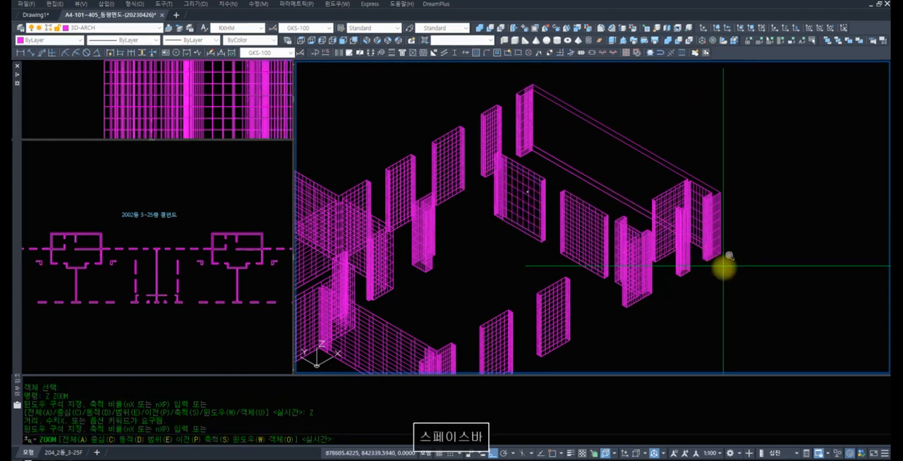
Erase both large faces of the next interior wall in the same row
{"action": "type", "text": "e"}
{"action": "scroll", "coordinate": [490, 197], "scroll_direction": "up", "scroll_amount": 5}
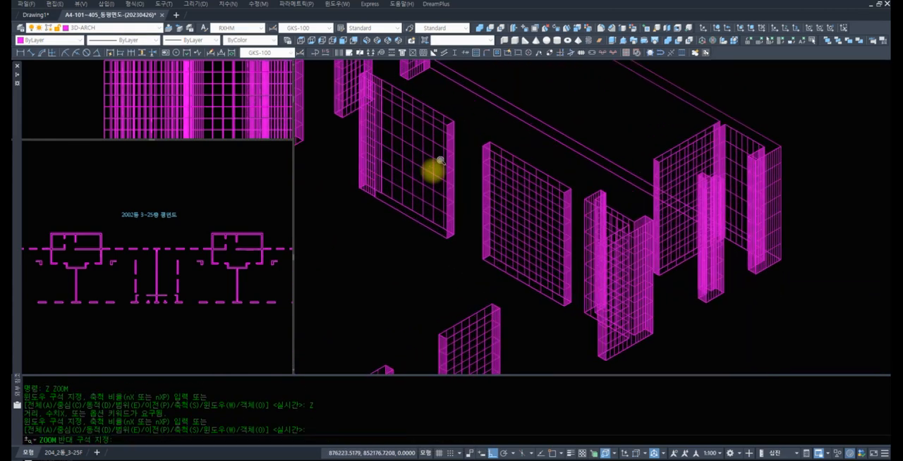
{"action": "key", "text": "space"}
{"action": "left_click", "coordinate": [501, 204]}
{"action": "key", "text": "space"}
{"action": "key", "text": "space"}
{"action": "left_click", "coordinate": [490, 169]}
Erase a face of the angled wall and of the cross wall near the far end
{"action": "key", "text": "space"}
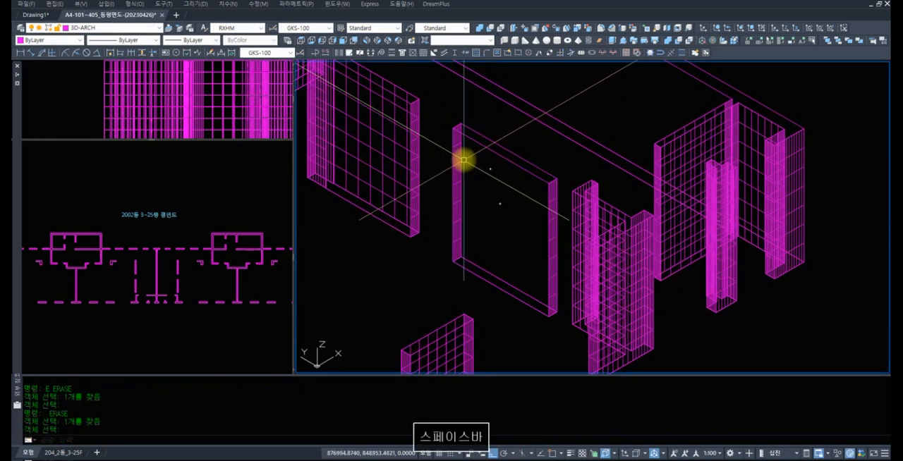
{"action": "key", "text": "space"}
{"action": "left_click", "coordinate": [634, 231]}
{"action": "key", "text": "space"}
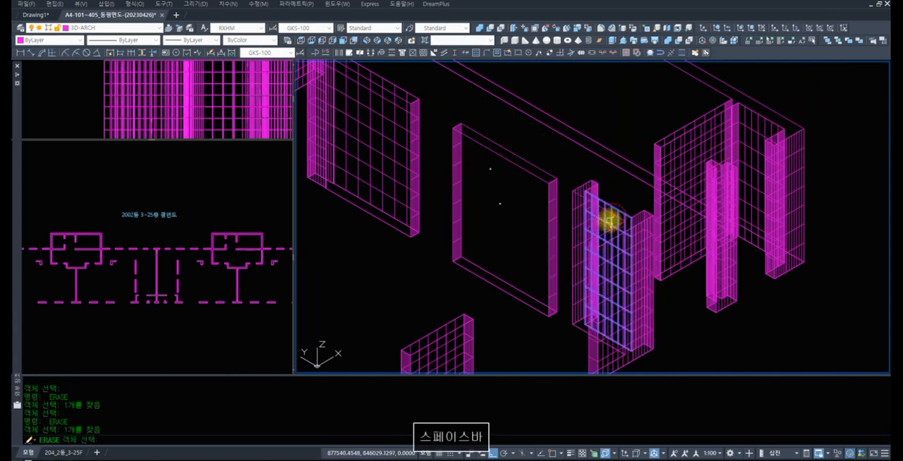
{"action": "left_click", "coordinate": [694, 173]}
{"action": "key", "text": "space"}
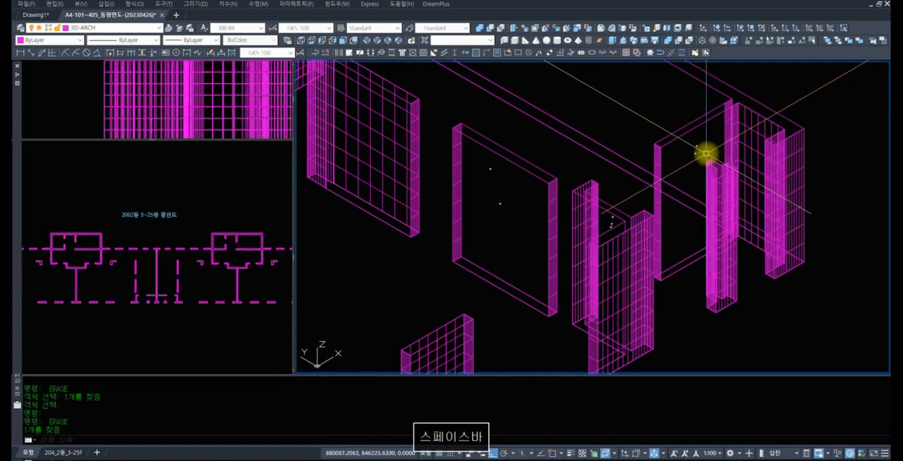
{"action": "type", "text": "z"}
{"action": "key", "text": "space"}
{"action": "key", "text": "space"}
{"action": "left_click_drag", "start_coordinate": [699, 144], "coordinate": [592, 318]}
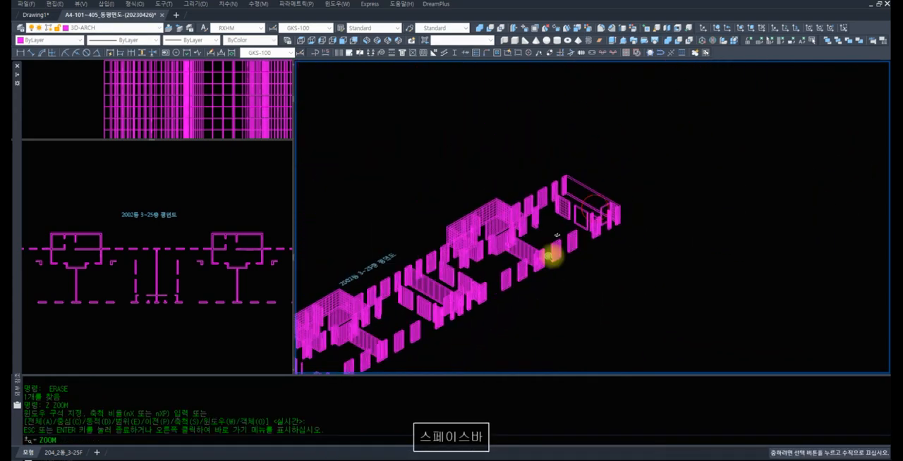
Undo all the wall face erasures together with the viewport changes
{"action": "key", "text": "space"}
{"action": "type", "text": "u"}
{"action": "key", "text": "space"}
{"action": "type", "text": "u"}
{"action": "key", "text": "space"}
{"action": "type", "text": "u"}
{"action": "key", "text": "space"}
{"action": "type", "text": "u"}
{"action": "key", "text": "space"}
{"action": "type", "text": "u"}
{"action": "key", "text": "space"}
{"action": "type", "text": "u"}
{"action": "key", "text": "space"}
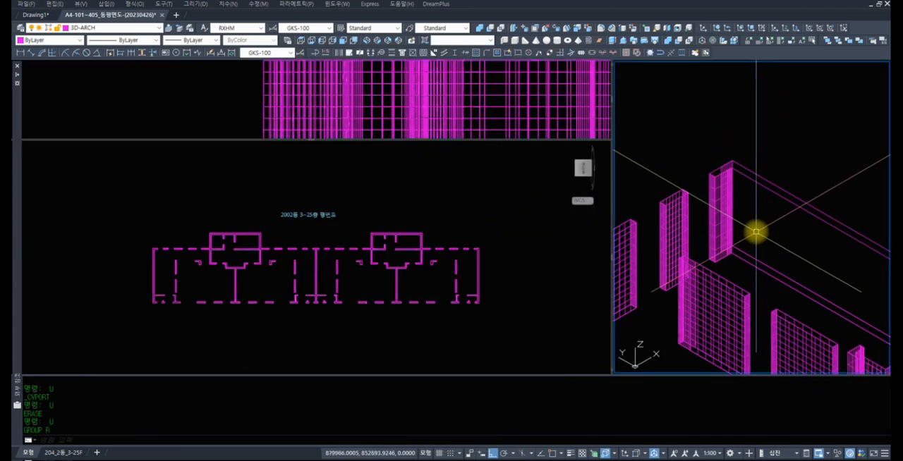
{"action": "type", "text": "u"}
{"action": "key", "text": "space"}
{"action": "type", "text": "u"}
{"action": "key", "text": "space"}
{"action": "type", "text": "u"}
{"action": "key", "text": "space"}
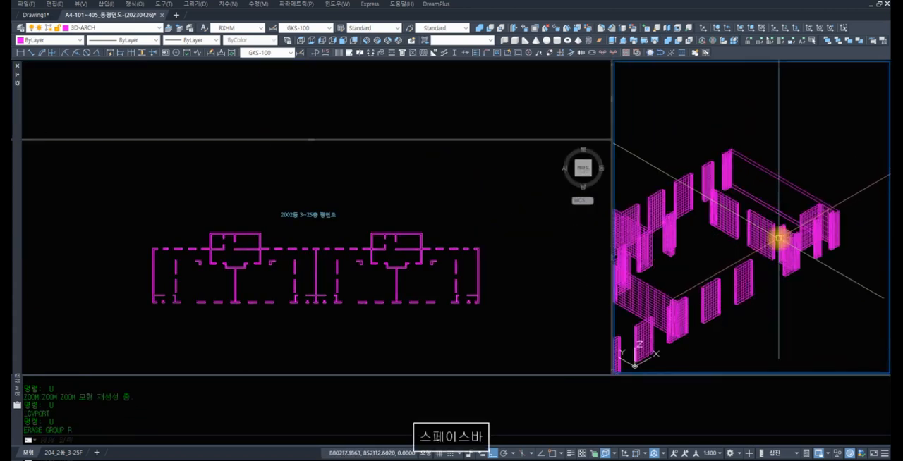
{"action": "type", "text": "u"}
{"action": "key", "text": "space"}
{"action": "type", "text": "u"}
{"action": "key", "text": "space"}
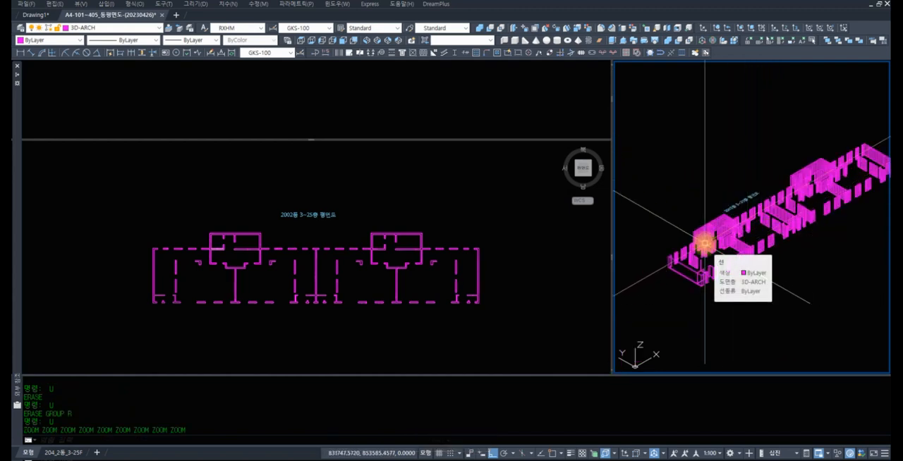
Undo the 2800 extrusion so the remaining walls are flat outlines again
{"action": "type", "text": "u"}
{"action": "key", "text": "space"}
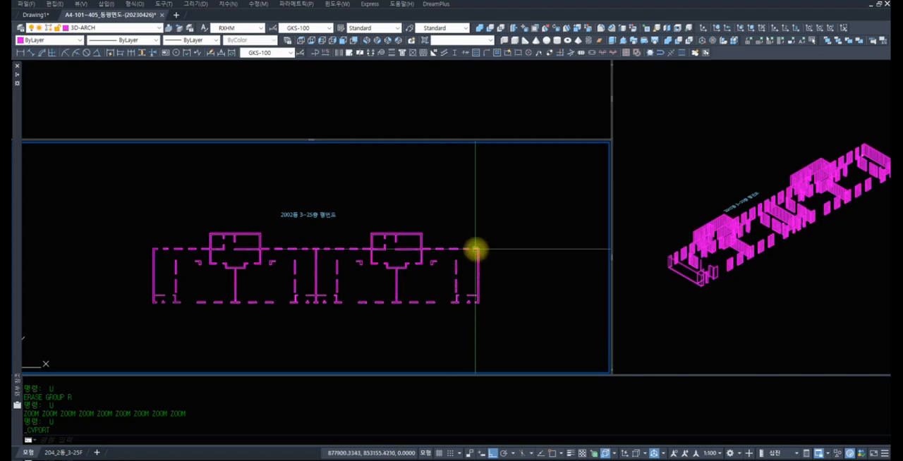
{"action": "type", "text": "u"}
{"action": "key", "text": "space"}
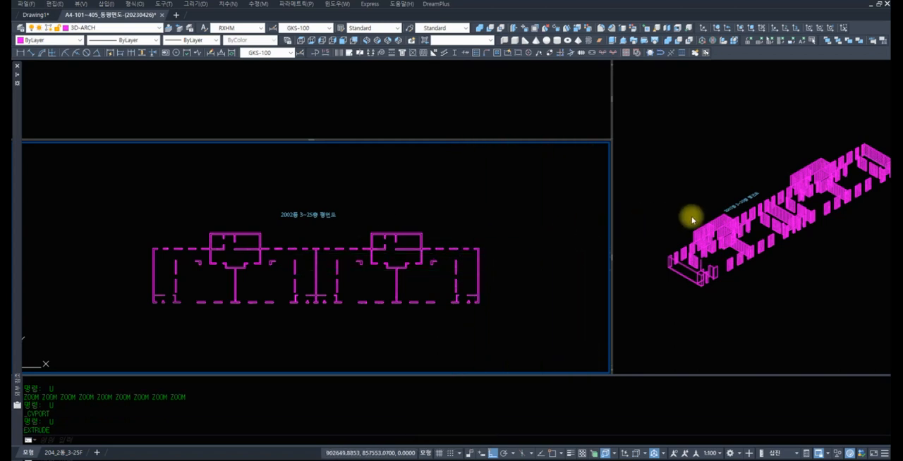
{"action": "type", "text": "u"}
{"action": "key", "text": "space"}
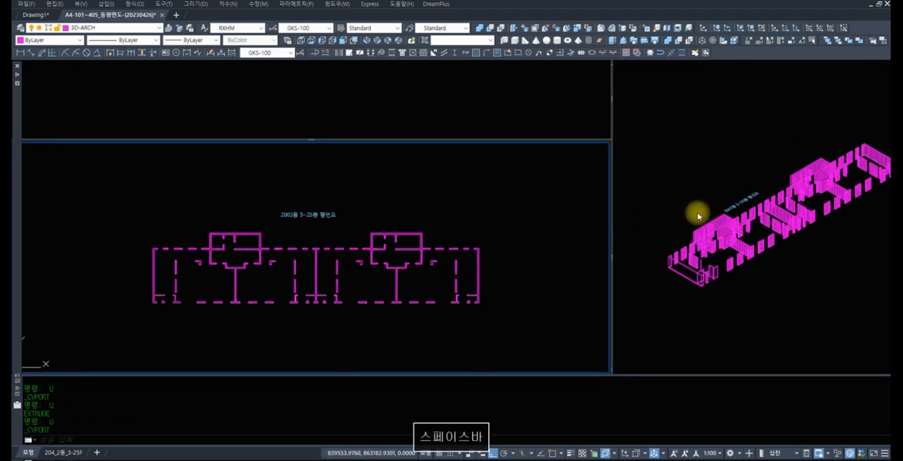
{"action": "type", "text": "u"}
{"action": "key", "text": "space"}
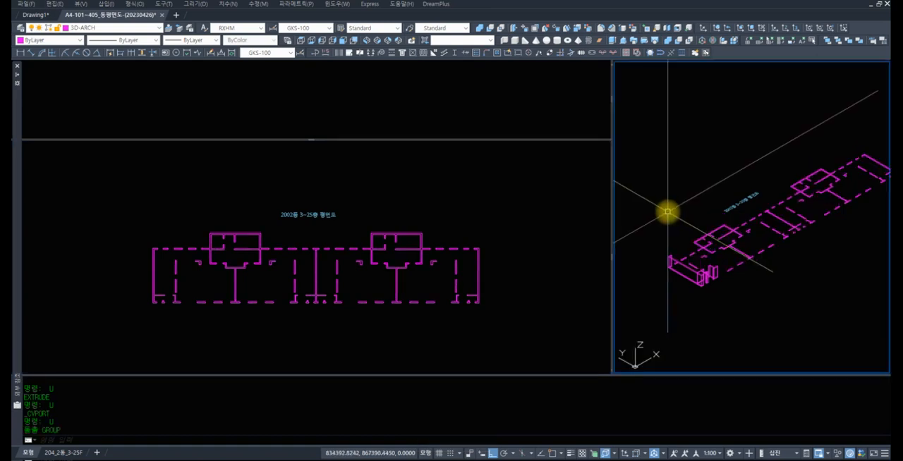
Run the SLE command on the whole floor plan to clear the loose lines overlapping the closed wall outlines
{"action": "left_click", "coordinate": [236, 217]}
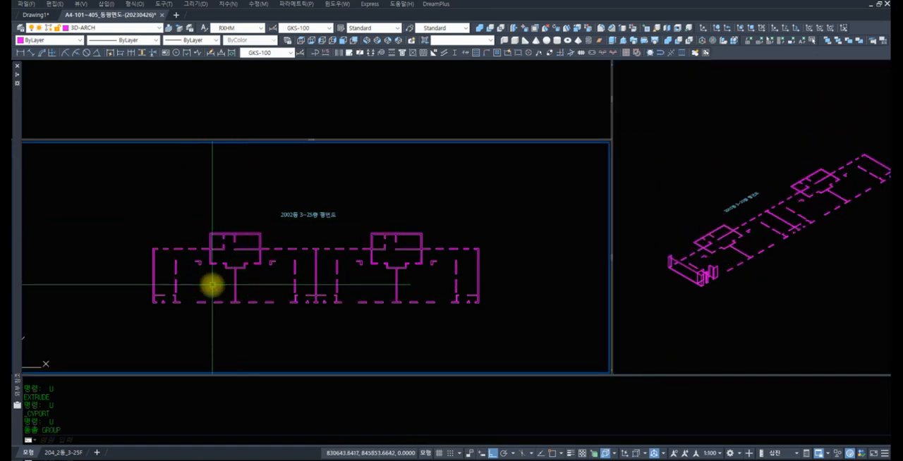
{"action": "type", "text": "z"}
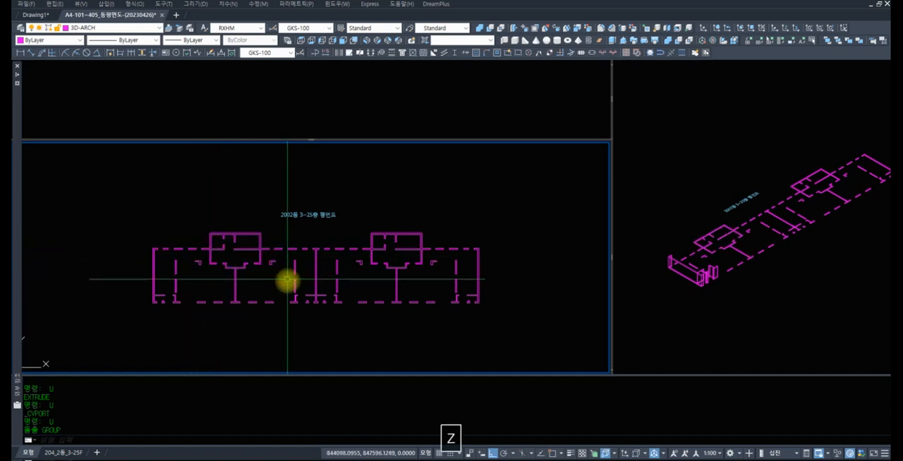
{"action": "key", "text": "space"}
{"action": "type", "text": "z"}
{"action": "key", "text": "space"}
{"action": "left_click", "coordinate": [532, 319]}
{"action": "left_click", "coordinate": [102, 211]}
{"action": "type", "text": "r"}
{"action": "key", "text": "space"}
{"action": "key", "text": "space"}
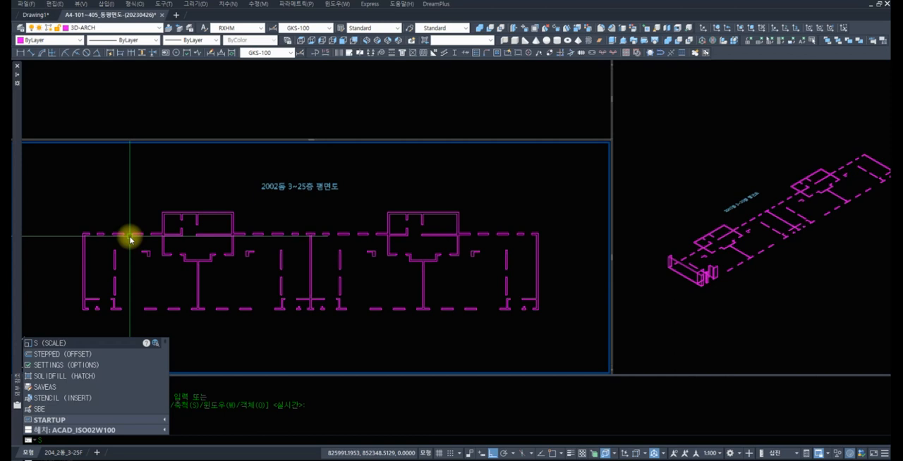
{"action": "type", "text": "SLE"}
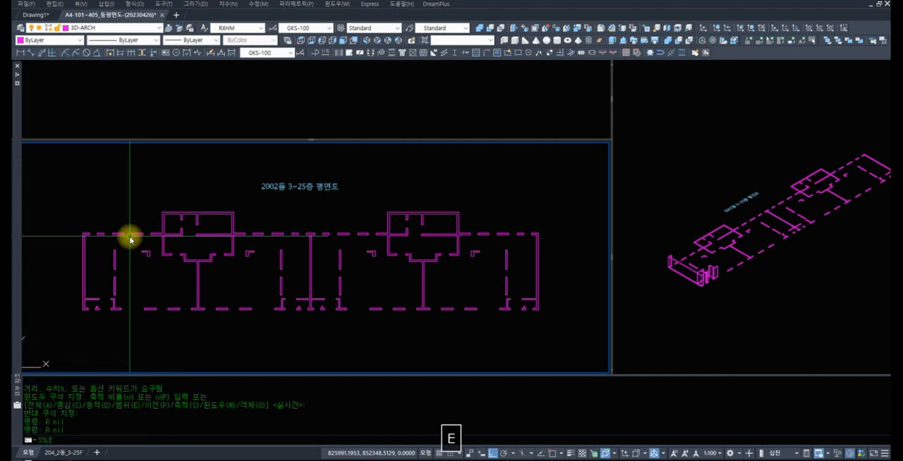
{"action": "key", "text": "Escape"}
{"action": "key", "text": "Escape"}
{"action": "type", "text": "SLE"}
{"action": "key", "text": "space"}
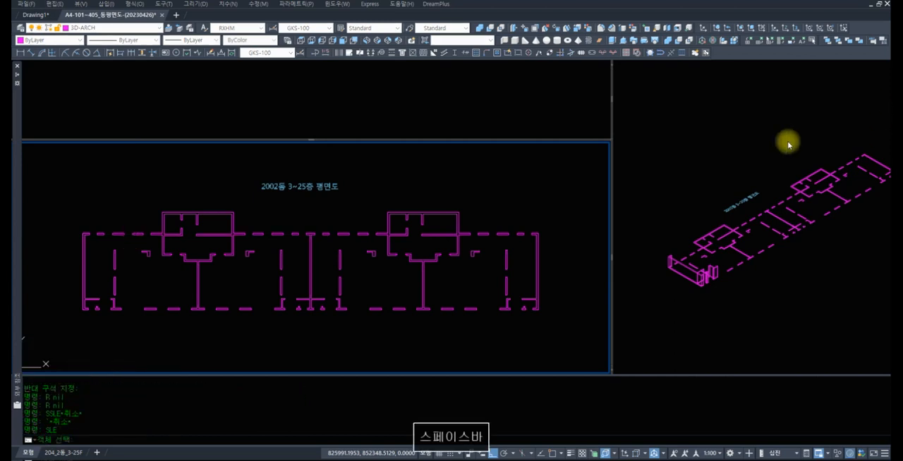
{"action": "left_click", "coordinate": [580, 336]}
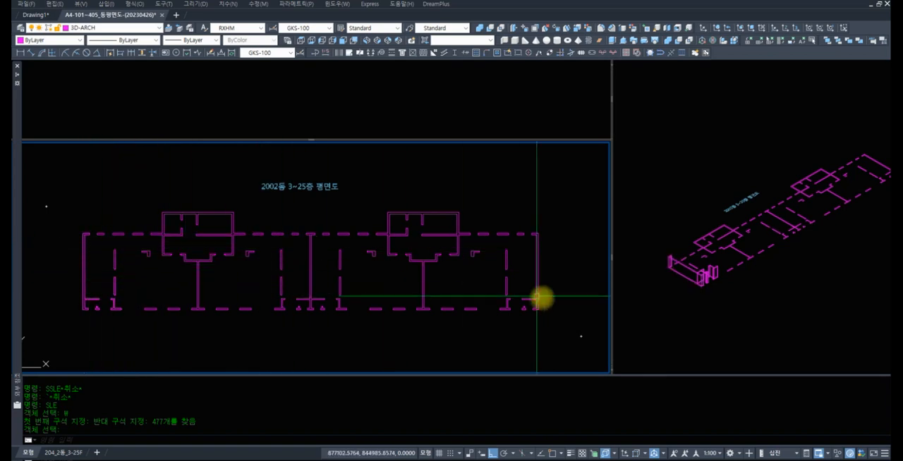
Extrude the remaining closed wall outlines to a height of 2800 as solids, excluding the walls already extruded at one end
{"action": "type", "text": "z"}
{"action": "key", "text": "space"}
{"action": "type", "text": "z"}
{"action": "key", "text": "space"}
{"action": "left_click", "coordinate": [567, 335]}
{"action": "left_click", "coordinate": [50, 177]}
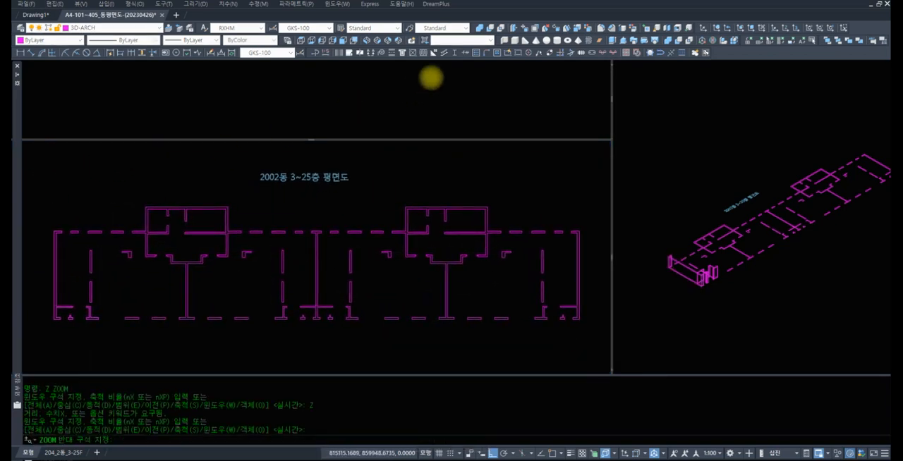
{"action": "left_click", "coordinate": [416, 86]}
{"action": "left_click", "coordinate": [613, 40]}
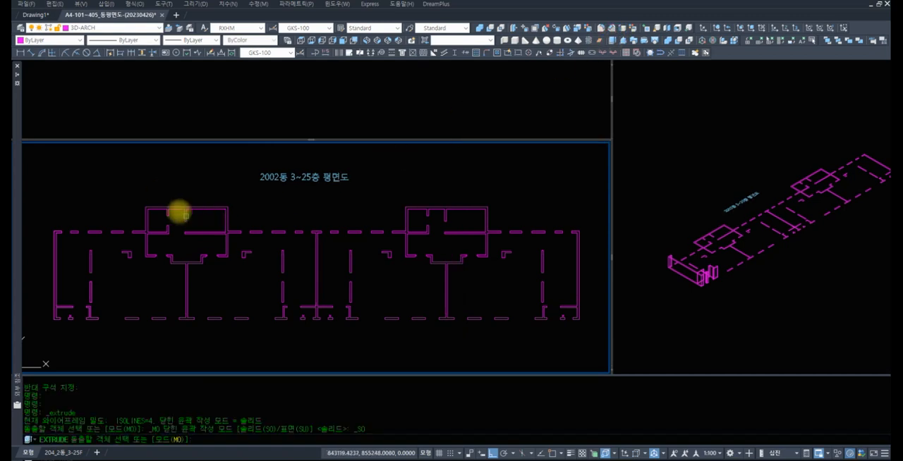
{"action": "type", "text": "w"}
{"action": "left_click", "coordinate": [121, 203]}
{"action": "left_click", "coordinate": [593, 344]}
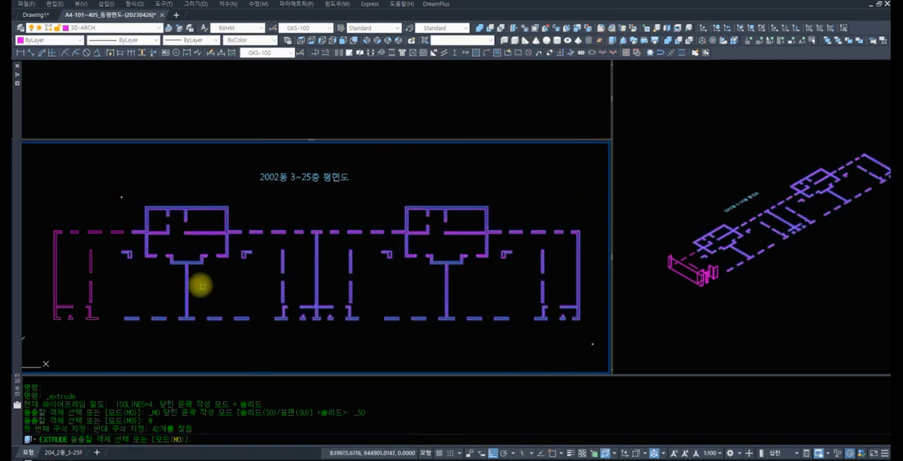
{"action": "type", "text": "w"}
{"action": "key", "text": "space"}
{"action": "left_click", "coordinate": [61, 223]}
{"action": "left_click", "coordinate": [148, 286]}
{"action": "type", "text": "w"}
{"action": "key", "text": "space"}
{"action": "left_click", "coordinate": [77, 274]}
{"action": "left_click", "coordinate": [139, 331]}
{"action": "key", "text": "space"}
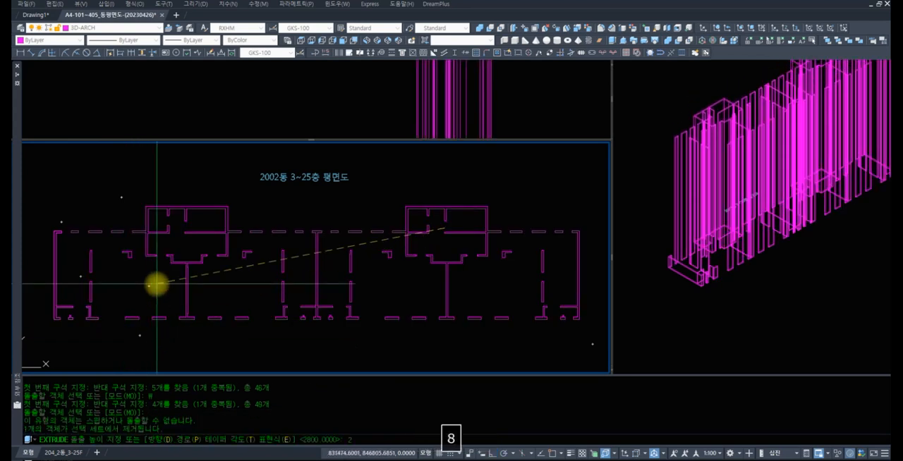
{"action": "key", "text": "Return"}
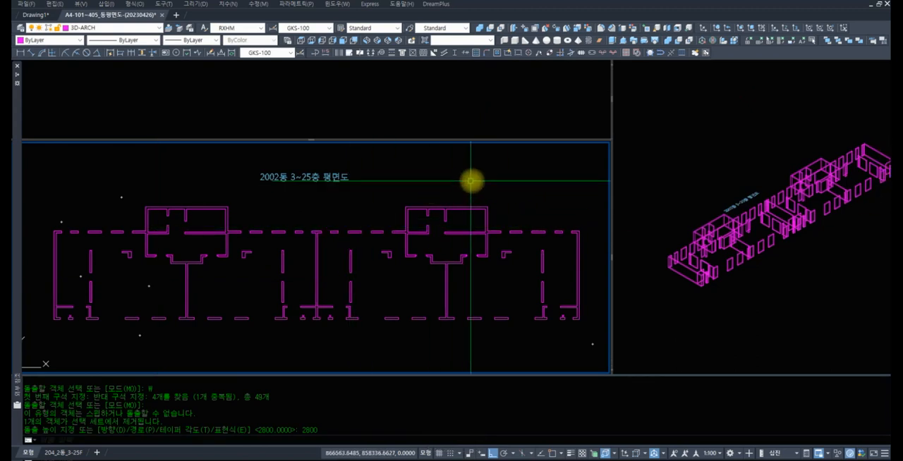
Examine the newly extruded wall solids along the whole building in the isometric view
{"action": "left_click", "coordinate": [443, 188]}
{"action": "key", "text": "space"}
{"action": "type", "text": "z"}
{"action": "key", "text": "space"}
{"action": "left_click", "coordinate": [747, 285]}
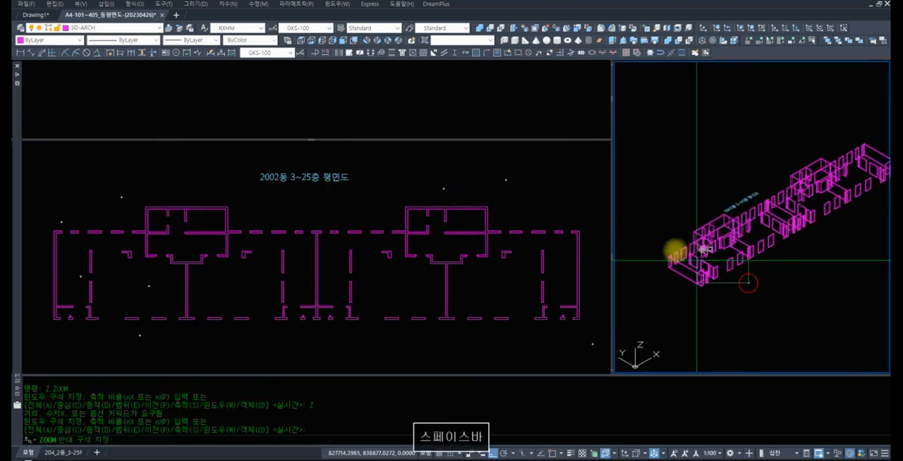
{"action": "left_click", "coordinate": [636, 231]}
{"action": "type", "text": "z z"}
{"action": "key", "text": "space"}
{"action": "left_click", "coordinate": [817, 254]}
{"action": "left_click", "coordinate": [660, 186]}
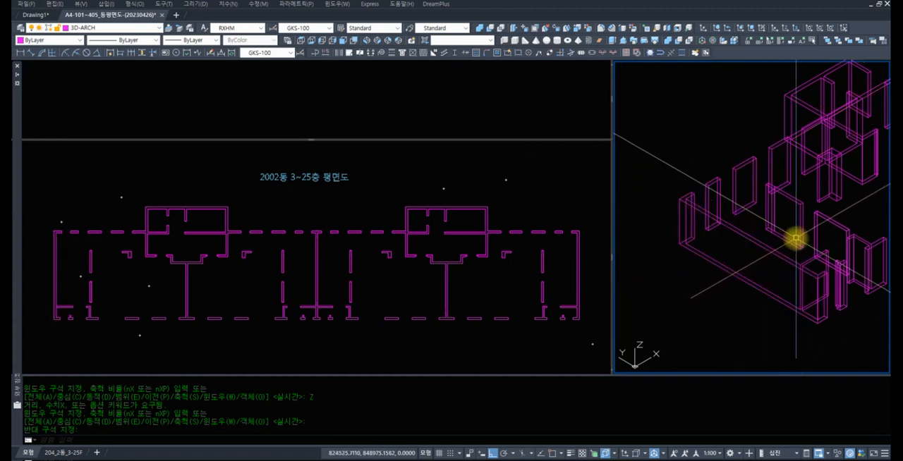
{"action": "scroll", "coordinate": [795, 239], "scroll_direction": "down", "scroll_amount": 5}
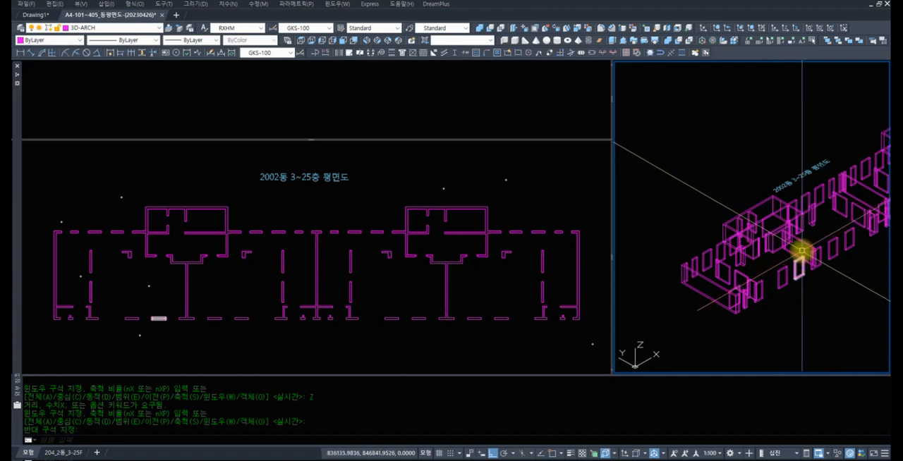
{"action": "middle_click_drag", "start_coordinate": [855, 217], "coordinate": [766, 260]}
{"action": "middle_click_drag", "start_coordinate": [820, 217], "coordinate": [763, 241]}
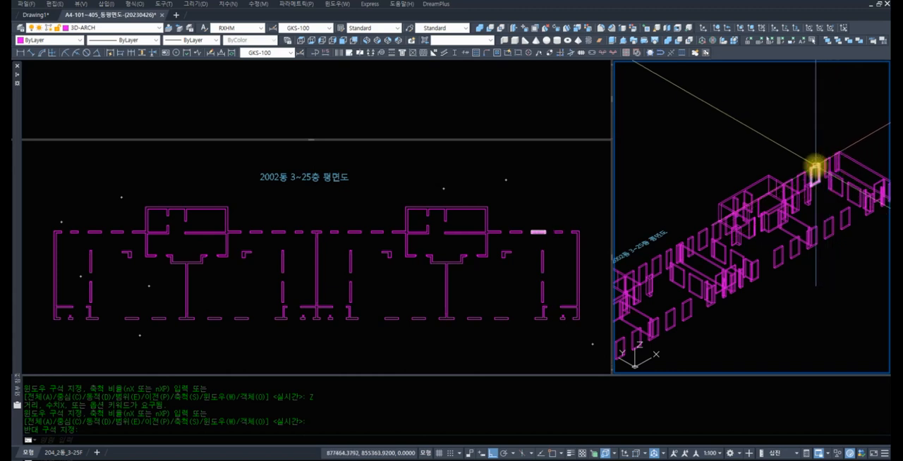
{"action": "mouse_move", "coordinate": [815, 168]}
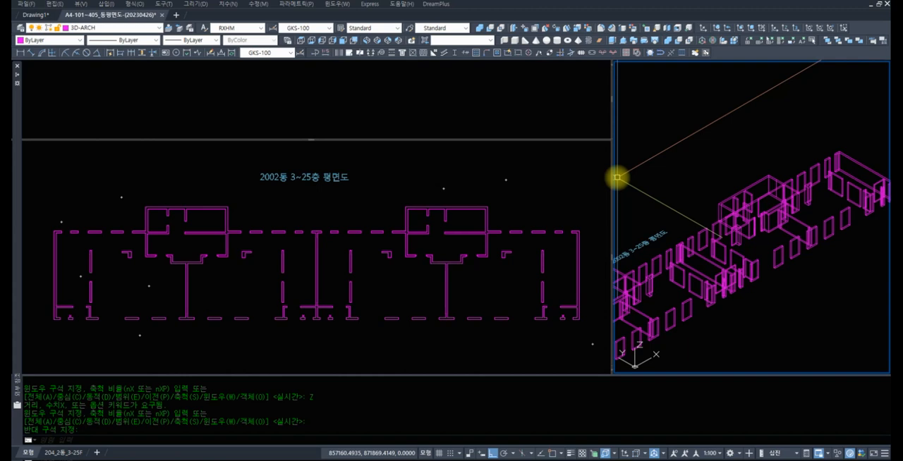
Examine the wall outlines along the whole floor plan in the plan view, from one end wall to the other
{"action": "left_click", "coordinate": [333, 216]}
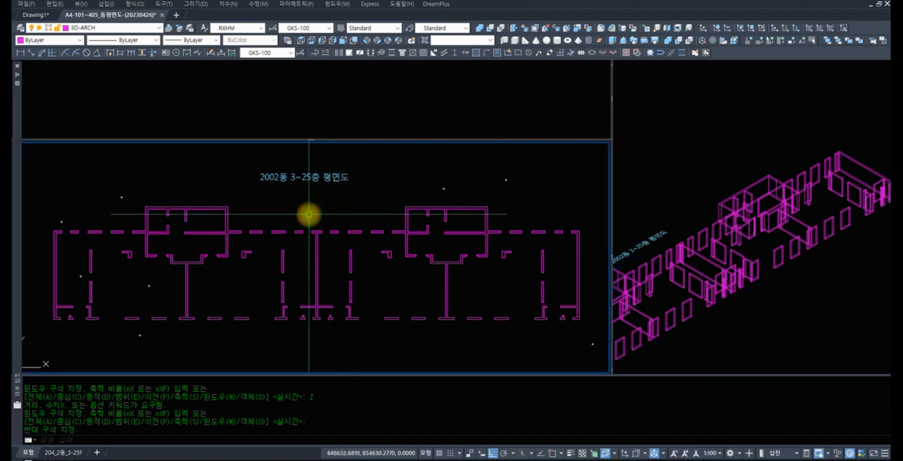
{"action": "middle_click_drag", "start_coordinate": [240, 230], "coordinate": [385, 223]}
{"action": "middle_click_drag", "start_coordinate": [314, 279], "coordinate": [312, 256]}
{"action": "scroll", "coordinate": [326, 226], "scroll_direction": "up", "scroll_amount": 2}
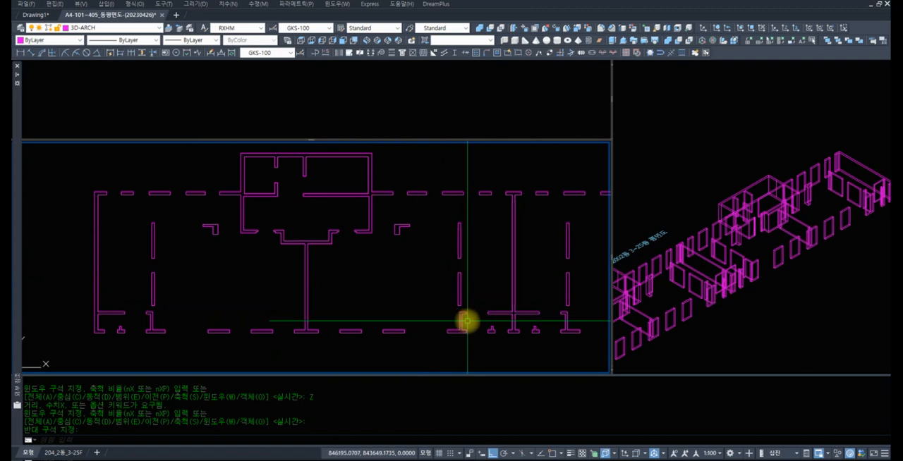
{"action": "middle_click_drag", "start_coordinate": [486, 287], "coordinate": [377, 262]}
{"action": "middle_click_drag", "start_coordinate": [509, 234], "coordinate": [403, 234]}
{"action": "middle_click_drag", "start_coordinate": [451, 250], "coordinate": [378, 238]}
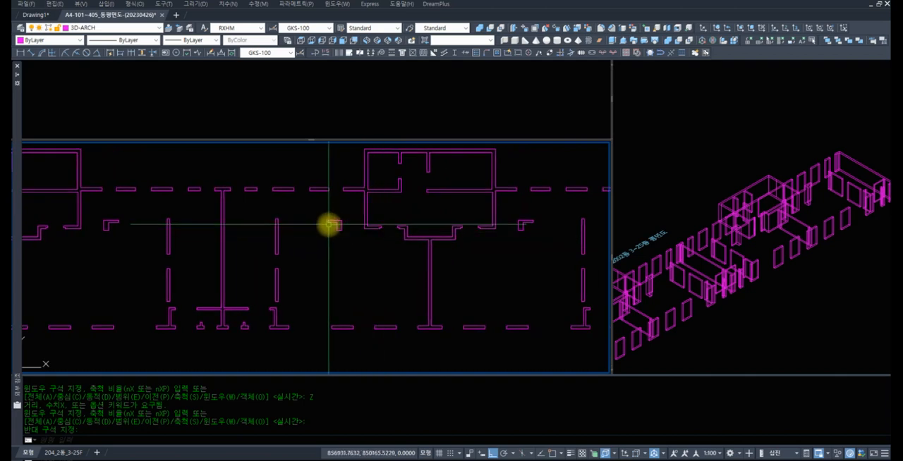
{"action": "middle_click_drag", "start_coordinate": [109, 221], "coordinate": [165, 225]}
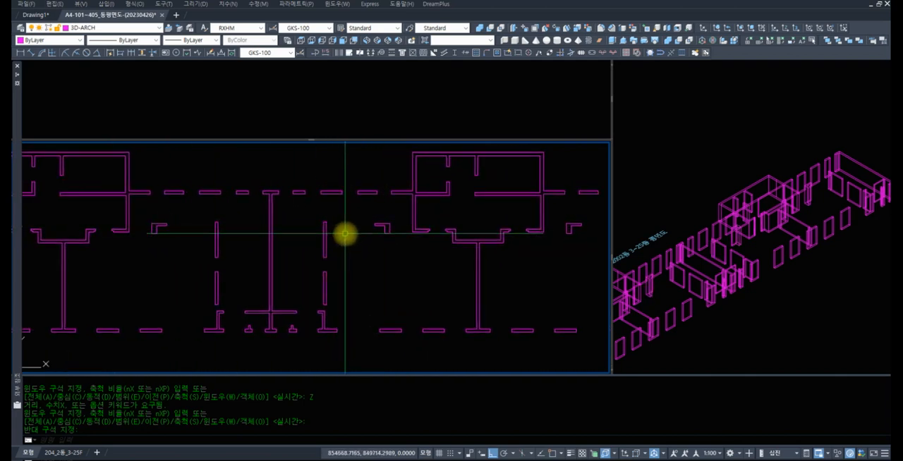
{"action": "scroll", "coordinate": [273, 182], "scroll_direction": "up", "scroll_amount": 6}
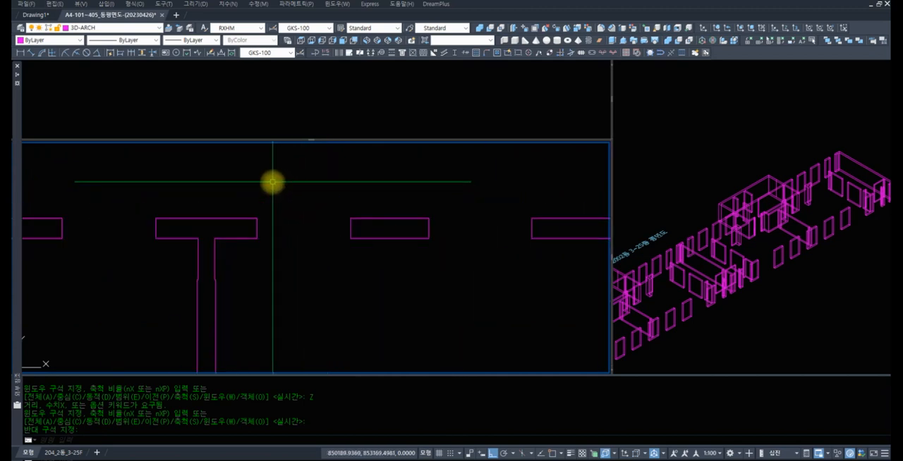
{"action": "scroll", "coordinate": [308, 278], "scroll_direction": "down", "scroll_amount": 6}
{"action": "middle_click_drag", "start_coordinate": [389, 275], "coordinate": [374, 324]}
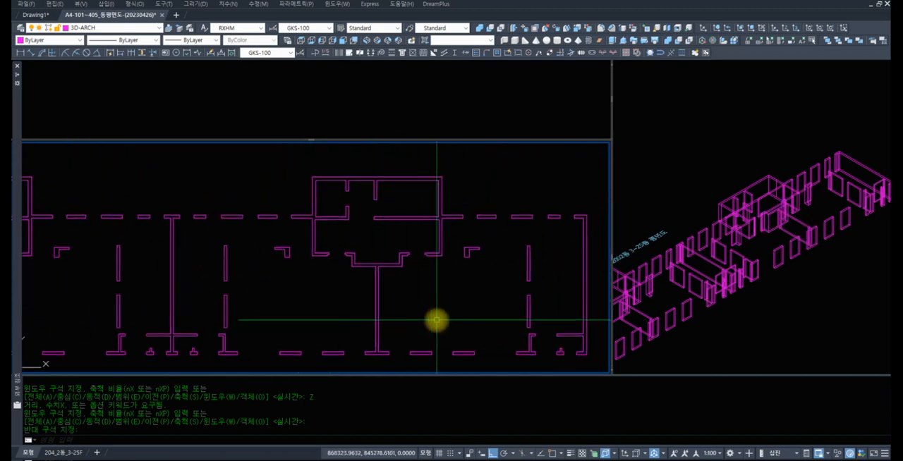
{"action": "middle_click_drag", "start_coordinate": [436, 318], "coordinate": [419, 284]}
{"action": "scroll", "coordinate": [419, 284], "scroll_direction": "down", "scroll_amount": 3}
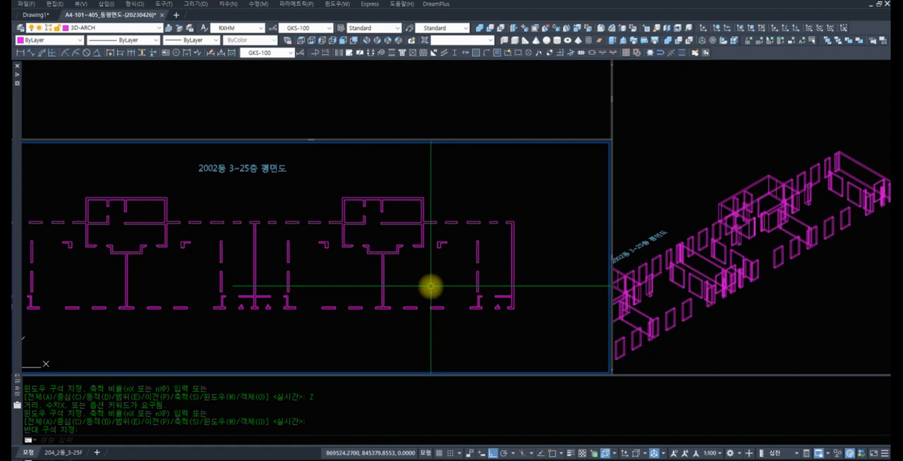
{"action": "middle_click_drag", "start_coordinate": [405, 284], "coordinate": [455, 283]}
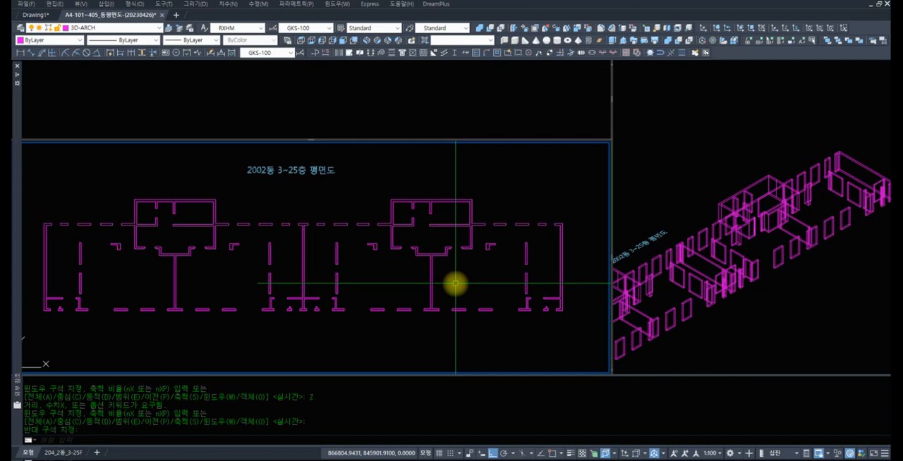
{"action": "scroll", "coordinate": [609, 285], "scroll_direction": "down", "scroll_amount": 2}
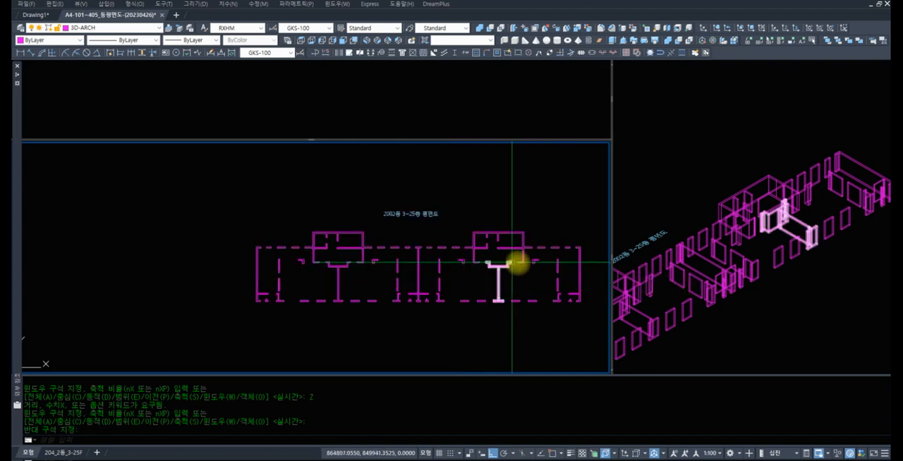
{"action": "middle_click_drag", "start_coordinate": [506, 223], "coordinate": [440, 242]}
{"action": "scroll", "coordinate": [705, 182], "scroll_direction": "down", "scroll_amount": 5}
{"action": "scroll", "coordinate": [727, 202], "scroll_direction": "up", "scroll_amount": 8}
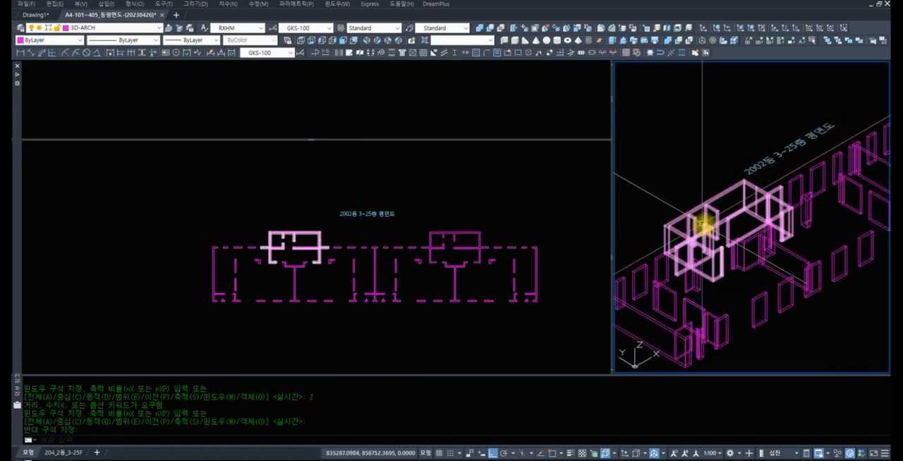
Inspect the extruded wall solids around the first unit up close in the isometric view
{"action": "scroll", "coordinate": [712, 258], "scroll_direction": "up", "scroll_amount": 6}
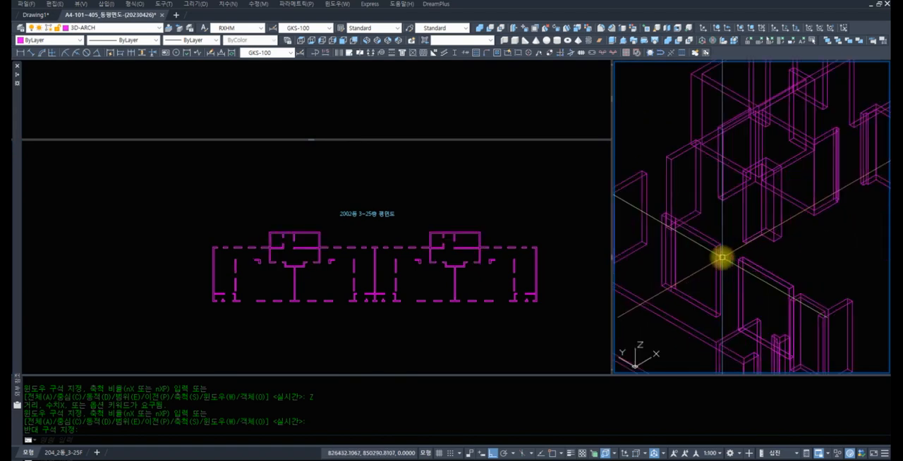
{"action": "scroll", "coordinate": [715, 258], "scroll_direction": "down", "scroll_amount": 3}
{"action": "middle_click_drag", "start_coordinate": [715, 257], "coordinate": [735, 224]}
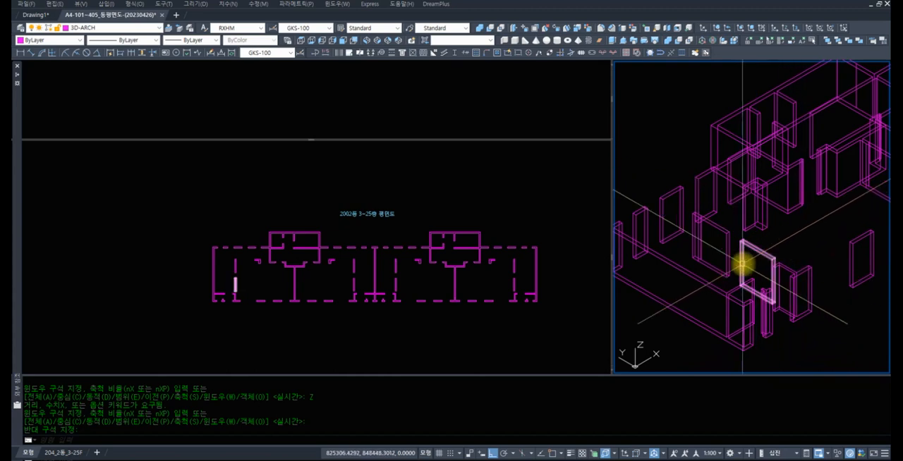
{"action": "scroll", "coordinate": [703, 270], "scroll_direction": "up", "scroll_amount": 5}
{"action": "scroll", "coordinate": [703, 271], "scroll_direction": "up", "scroll_amount": 3}
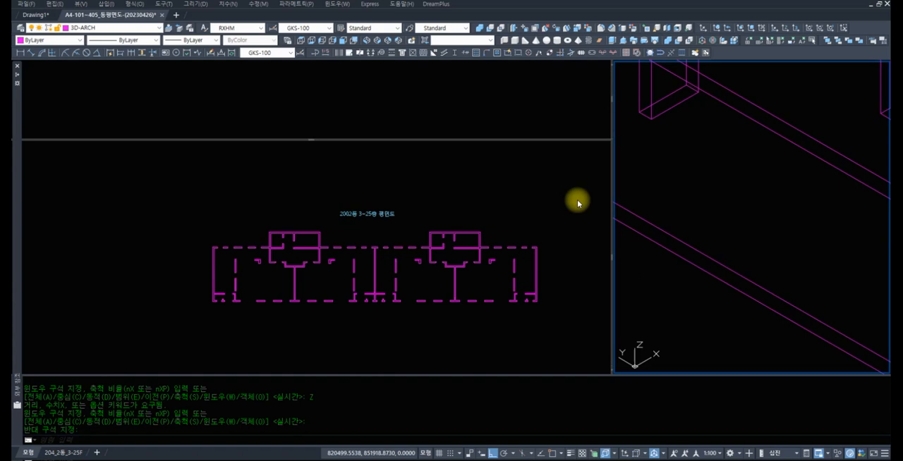
{"action": "key", "text": "Escape"}
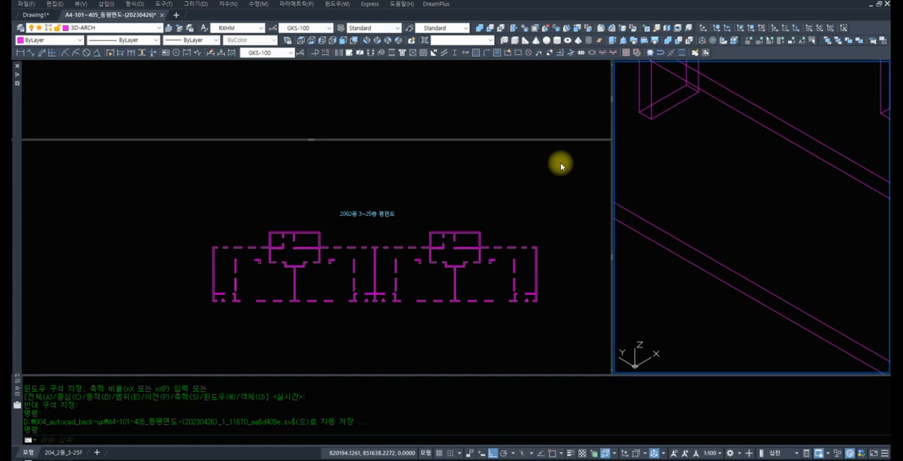
Use window zoom in the plan view to inspect the free-standing L-shaped wall outline between the two cores
{"action": "left_click", "coordinate": [381, 279]}
{"action": "type", "text": "z"}
{"action": "key", "text": "space"}
{"action": "left_click", "coordinate": [386, 287]}
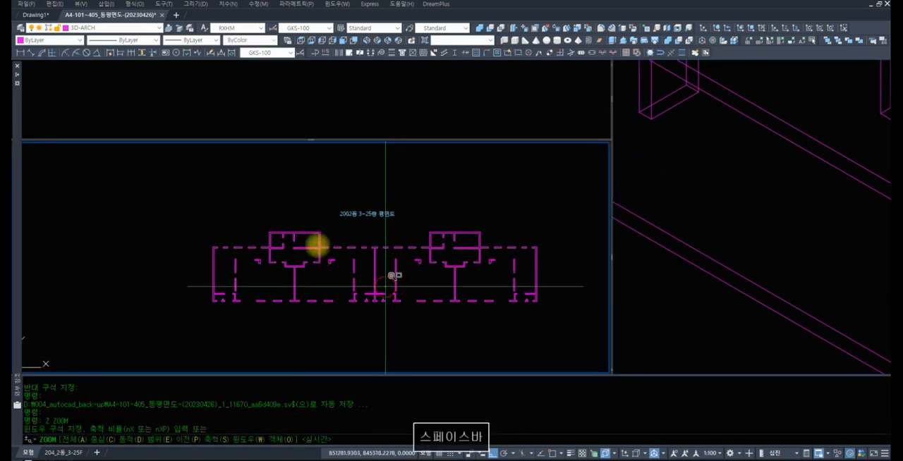
{"action": "left_click", "coordinate": [317, 246]}
{"action": "type", "text": "z"}
{"action": "key", "text": "space"}
{"action": "left_click", "coordinate": [344, 303]}
{"action": "left_click", "coordinate": [292, 198]}
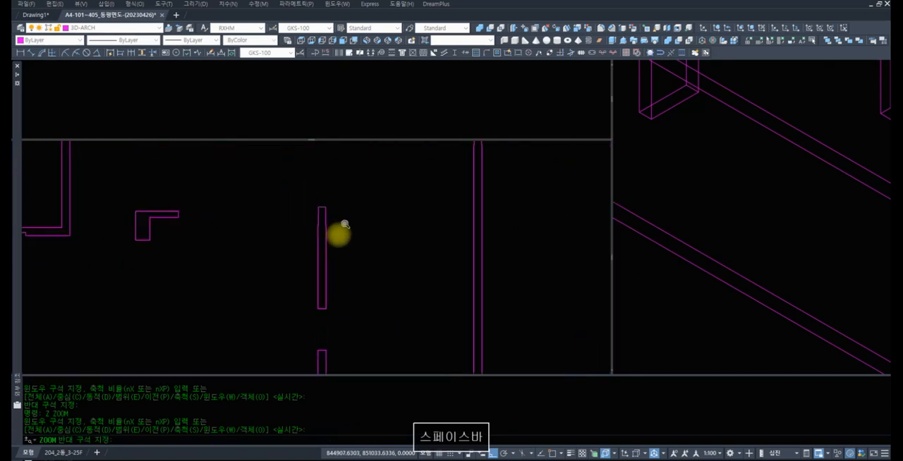
{"action": "key", "text": "space"}
{"action": "type", "text": "z"}
{"action": "key", "text": "space"}
{"action": "key", "text": "space"}
{"action": "left_click_drag", "start_coordinate": [248, 198], "coordinate": [286, 326]}
{"action": "key", "text": "space"}
{"action": "type", "text": "z z"}
{"action": "left_click", "coordinate": [208, 251]}
{"action": "left_click", "coordinate": [127, 211]}
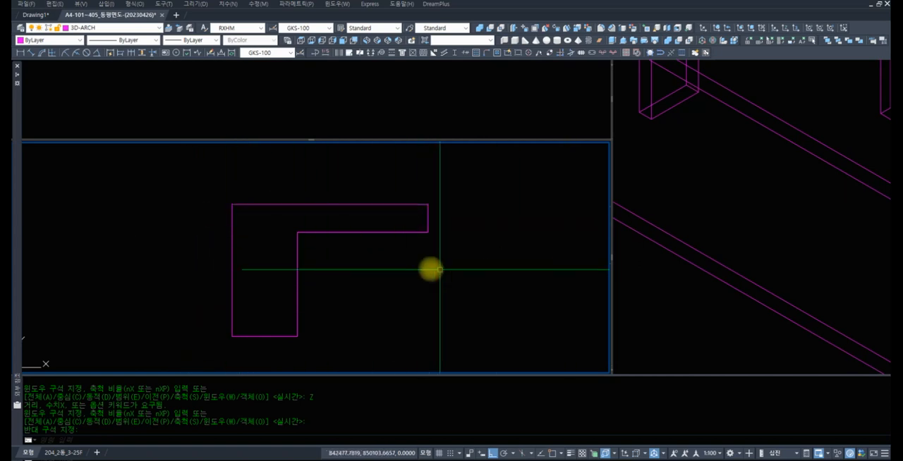
Inspect the walls of the second unit in the plan view using realtime and window zoom
{"action": "type", "text": "z"}
{"action": "key", "text": "space"}
{"action": "key", "text": "space"}
{"action": "left_click_drag", "start_coordinate": [448, 221], "coordinate": [455, 339]}
{"action": "left_click_drag", "start_coordinate": [455, 245], "coordinate": [428, 314]}
{"action": "left_click_drag", "start_coordinate": [439, 268], "coordinate": [421, 325]}
{"action": "key", "text": "space"}
{"action": "type", "text": "z"}
{"action": "key", "text": "space"}
{"action": "type", "text": "z"}
{"action": "key", "text": "space"}
{"action": "left_click", "coordinate": [588, 353]}
{"action": "left_click", "coordinate": [448, 223]}
{"action": "type", "text": "z"}
{"action": "key", "text": "space"}
{"action": "key", "text": "space"}
{"action": "left_click_drag", "start_coordinate": [489, 204], "coordinate": [477, 274]}
{"action": "left_click_drag", "start_coordinate": [489, 204], "coordinate": [484, 260]}
{"action": "key", "text": "space"}
{"action": "type", "text": "z"}
{"action": "key", "text": "space"}
{"action": "scroll", "coordinate": [343, 193], "scroll_direction": "up", "scroll_amount": 5}
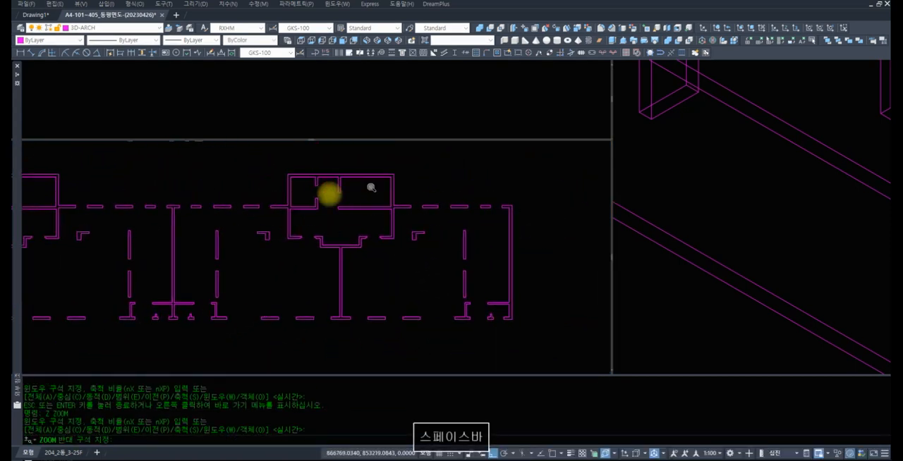
{"action": "type", "text": "z"}
{"action": "key", "text": "space"}
{"action": "left_click", "coordinate": [364, 239]}
{"action": "left_click", "coordinate": [220, 208]}
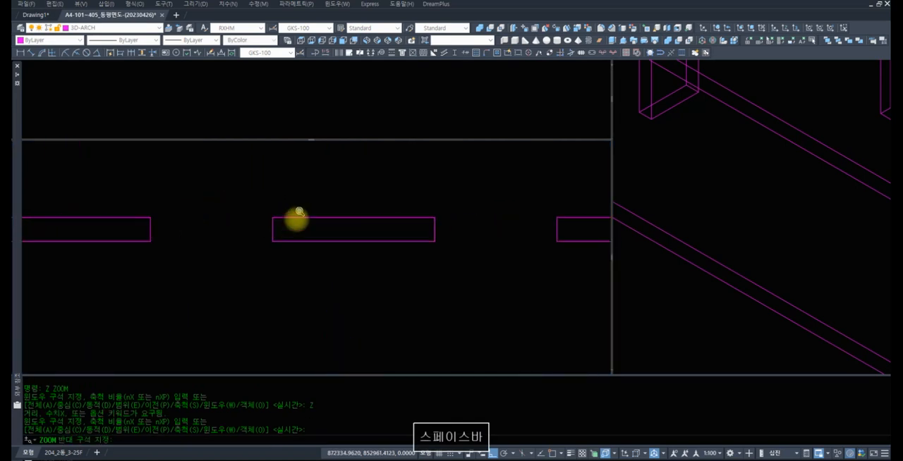
{"action": "type", "text": "rec"}
{"action": "key", "text": "space"}
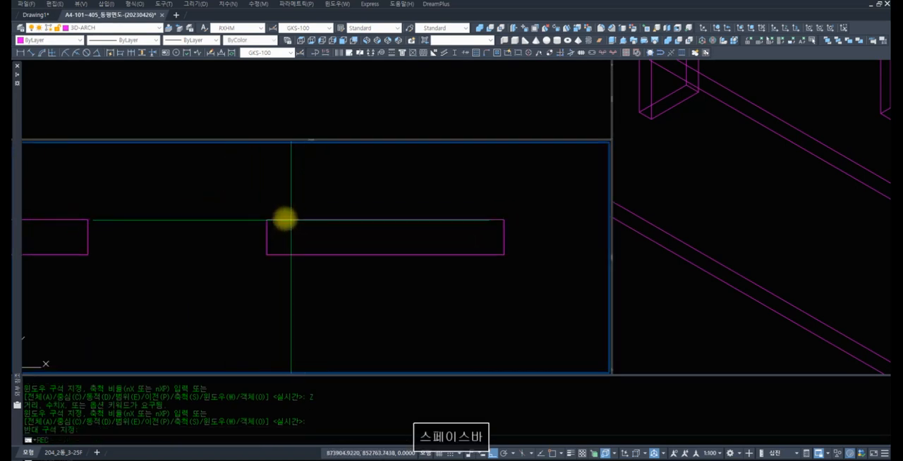
{"action": "type", "text": "end"}
{"action": "key", "text": "space"}
{"action": "left_click", "coordinate": [268, 220]}
{"action": "type", "text": "end"}
Enlarge the isometric and elevation viewports by shifting the viewport borders, and zoom in on the walls in the elevation view
{"action": "key", "text": "space"}
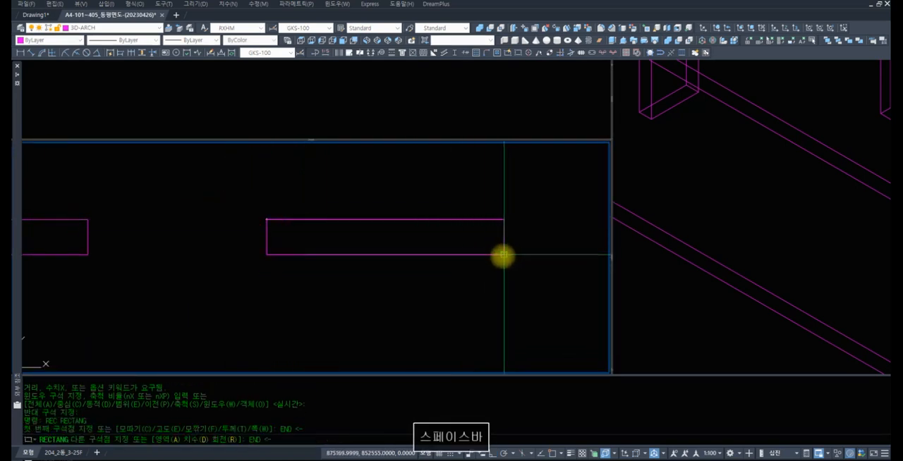
{"action": "key", "text": "Escape"}
{"action": "key", "text": "Escape"}
{"action": "type", "text": "z"}
{"action": "key", "text": "space"}
{"action": "key", "text": "space"}
{"action": "left_click_drag", "start_coordinate": [323, 193], "coordinate": [287, 302]}
{"action": "key", "text": "space"}
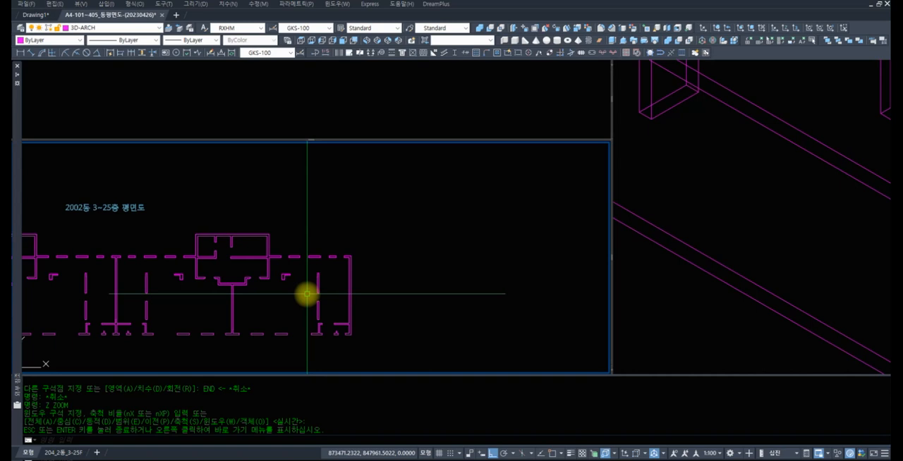
{"action": "left_click", "coordinate": [716, 216]}
{"action": "scroll", "coordinate": [716, 217], "scroll_direction": "down", "scroll_amount": 6}
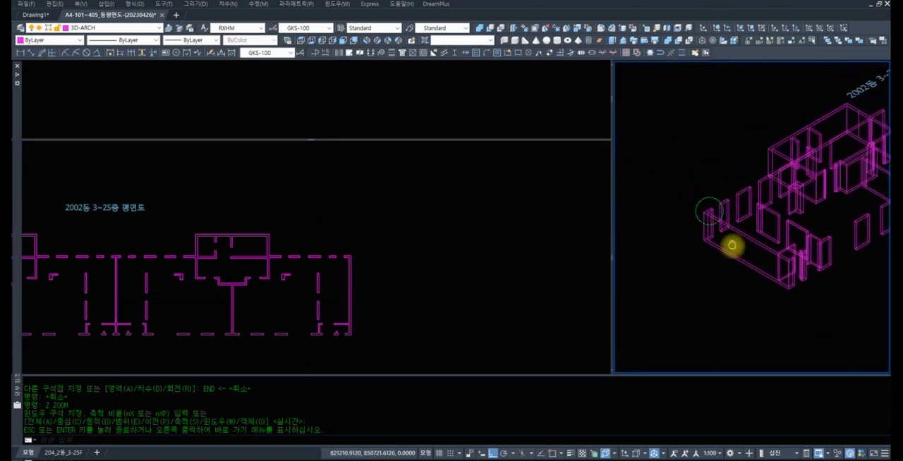
{"action": "left_click_drag", "start_coordinate": [611, 254], "coordinate": [498, 240]}
{"action": "left_click_drag", "start_coordinate": [252, 139], "coordinate": [248, 212]}
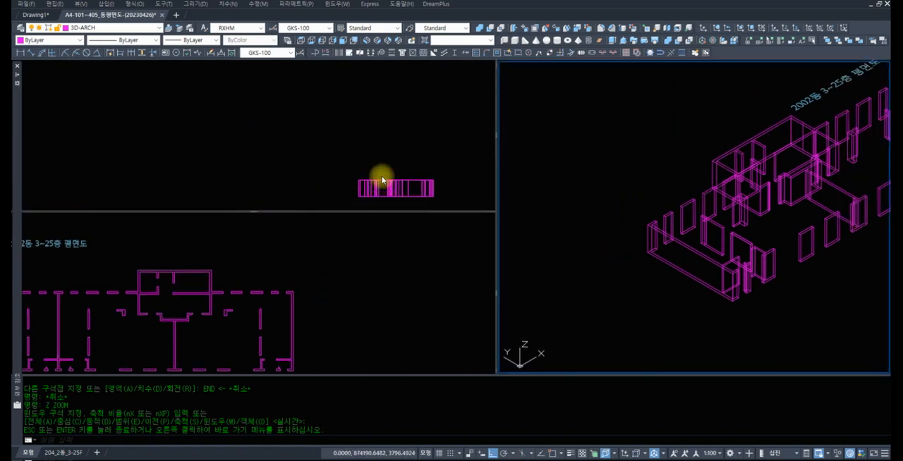
{"action": "left_click", "coordinate": [360, 169]}
{"action": "middle_click_drag", "start_coordinate": [359, 170], "coordinate": [204, 112]}
{"action": "scroll", "coordinate": [250, 136], "scroll_direction": "up", "scroll_amount": 6}
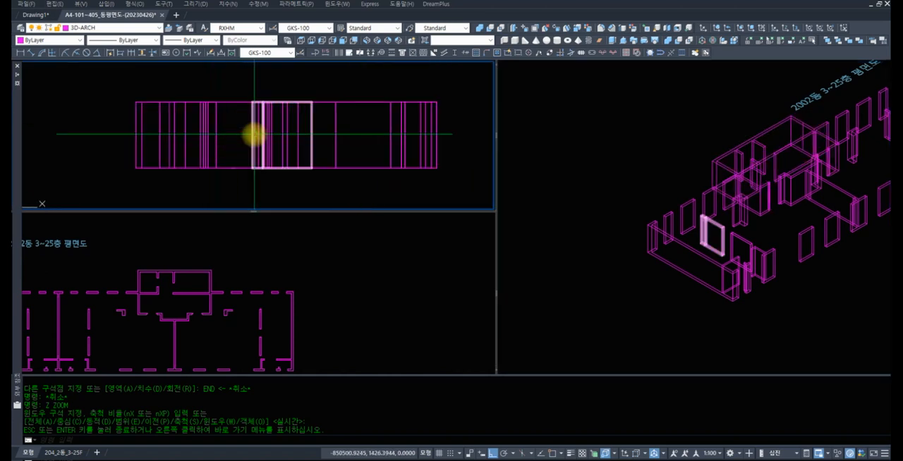
Examine the complete row of wall solids in the plan view with the whole building framed
{"action": "left_click", "coordinate": [233, 276]}
{"action": "scroll", "coordinate": [233, 276], "scroll_direction": "down", "scroll_amount": 3}
{"action": "scroll", "coordinate": [308, 259], "scroll_direction": "down", "scroll_amount": 2}
{"action": "scroll", "coordinate": [222, 258], "scroll_direction": "up", "scroll_amount": 4}
{"action": "scroll", "coordinate": [222, 255], "scroll_direction": "down", "scroll_amount": 2}
{"action": "scroll", "coordinate": [242, 256], "scroll_direction": "up", "scroll_amount": 3}
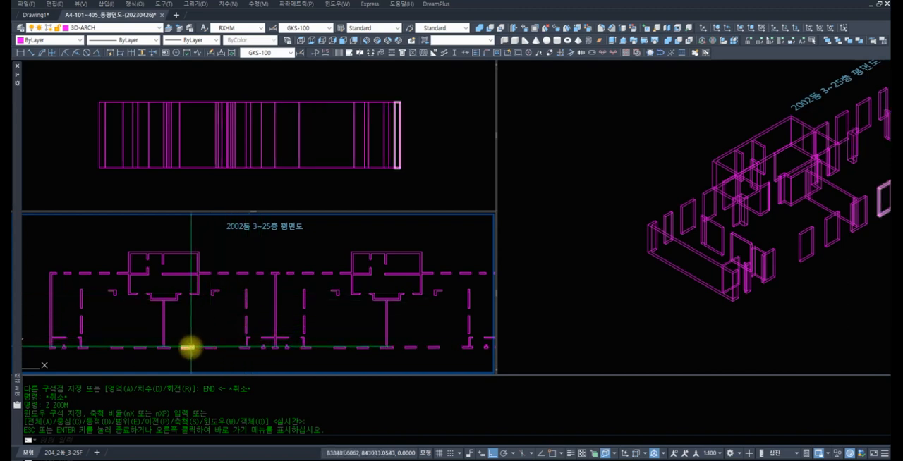
{"action": "scroll", "coordinate": [343, 289], "scroll_direction": "down", "scroll_amount": 3}
{"action": "scroll", "coordinate": [343, 288], "scroll_direction": "up", "scroll_amount": 2}
{"action": "scroll", "coordinate": [319, 293], "scroll_direction": "up", "scroll_amount": 2}
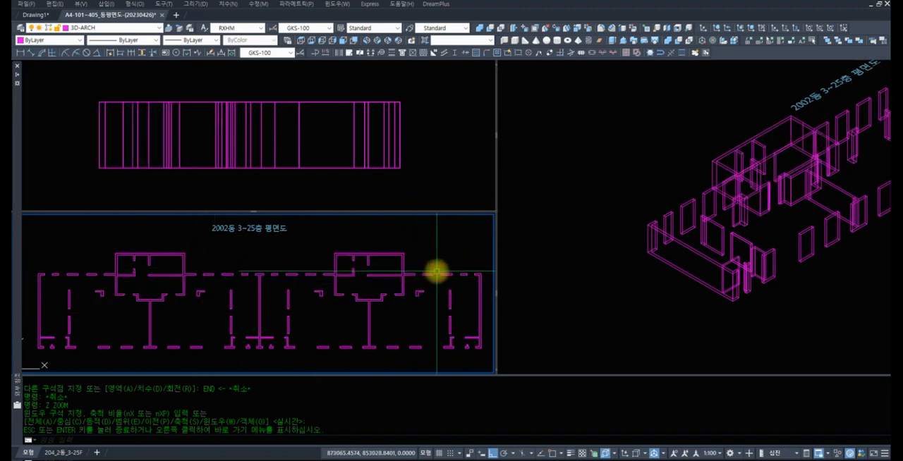
Frame the whole building's wall solids in the isometric view to check them together
{"action": "left_click", "coordinate": [417, 123]}
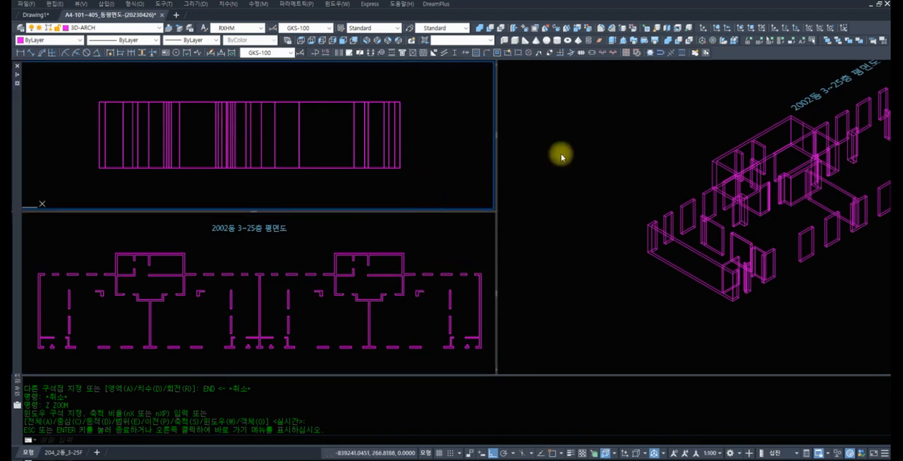
{"action": "left_click", "coordinate": [653, 161]}
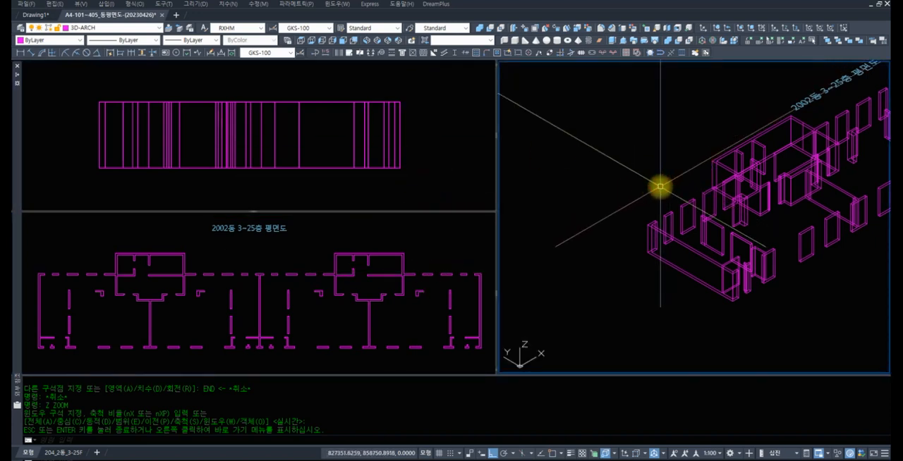
{"action": "scroll", "coordinate": [662, 190], "scroll_direction": "down", "scroll_amount": 2}
{"action": "middle_click_drag", "start_coordinate": [667, 206], "coordinate": [603, 286]}
{"action": "middle_click_drag", "start_coordinate": [684, 235], "coordinate": [609, 236]}
{"action": "scroll", "coordinate": [609, 235], "scroll_direction": "down", "scroll_amount": 2}
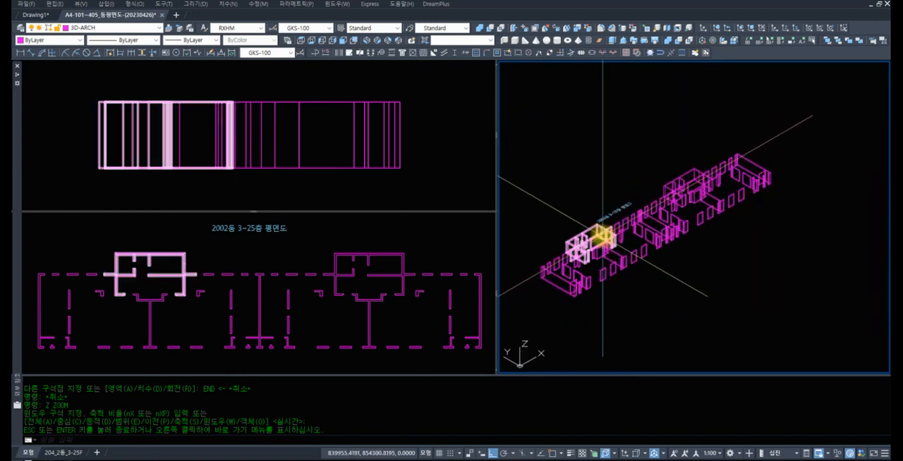
{"action": "scroll", "coordinate": [631, 218], "scroll_direction": "up", "scroll_amount": 3}
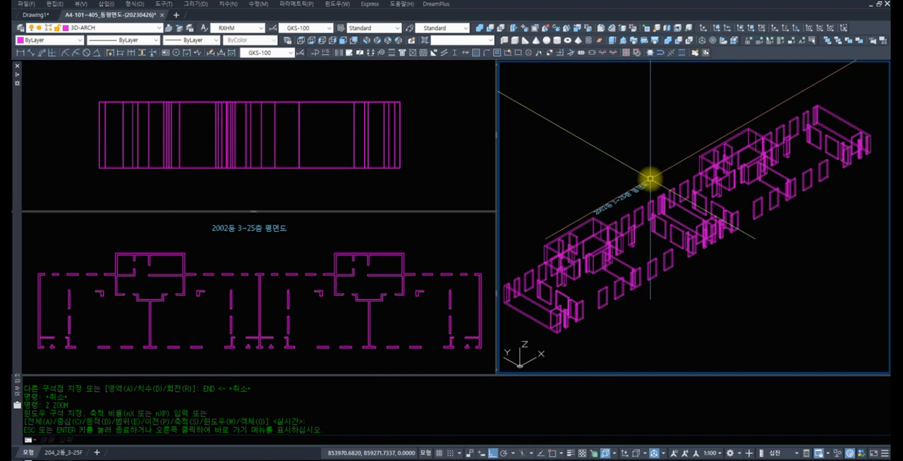
{"action": "type", "text": "z"}
{"action": "key", "text": "space"}
{"action": "key", "text": "space"}
{"action": "left_click_drag", "start_coordinate": [625, 107], "coordinate": [637, 180]}
Frame the entire 2002동 3~25층 평면도 floor plan in the plan view with realtime and window zoom
{"action": "key", "text": "space"}
{"action": "left_click", "coordinate": [338, 234]}
{"action": "type", "text": "z"}
{"action": "key", "text": "space"}
{"action": "key", "text": "space"}
{"action": "left_click_drag", "start_coordinate": [208, 229], "coordinate": [219, 271]}
{"action": "key", "text": "space"}
{"action": "type", "text": "z"}
{"action": "key", "text": "space"}
{"action": "type", "text": "z"}
{"action": "key", "text": "space"}
{"action": "left_click", "coordinate": [436, 338]}
{"action": "left_click", "coordinate": [44, 261]}
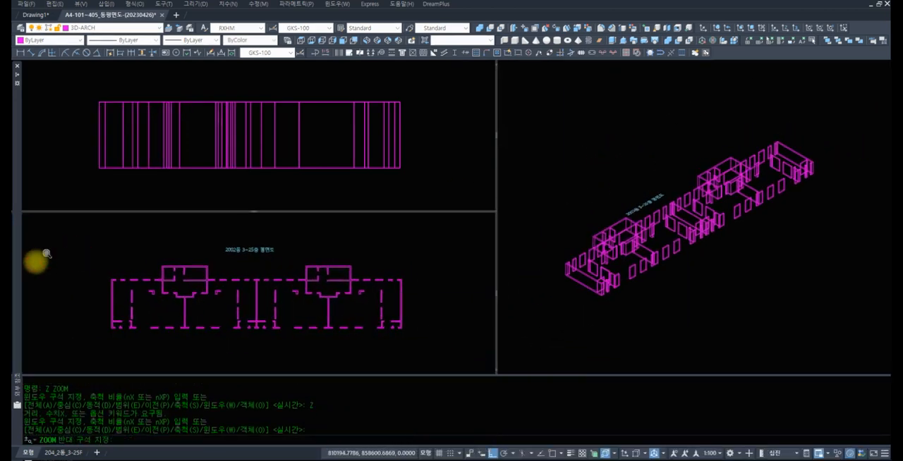
{"action": "key", "text": "space"}
{"action": "type", "text": "z"}
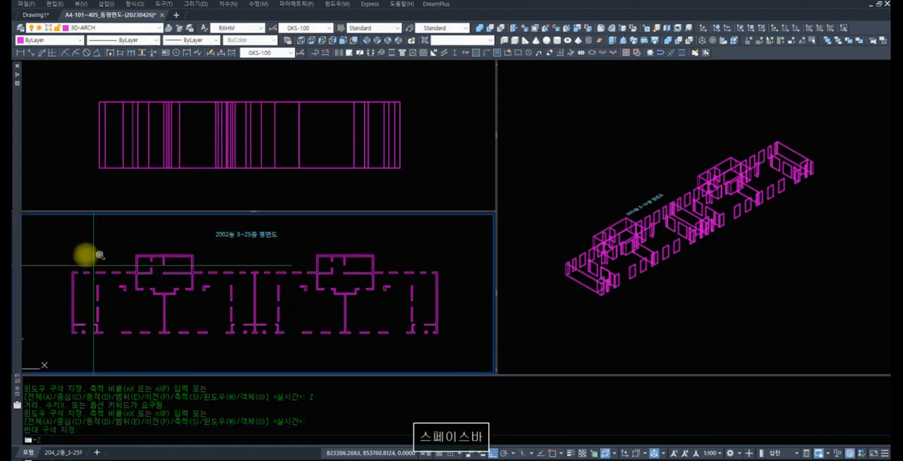
{"action": "key", "text": "space"}
{"action": "key", "text": "space"}
{"action": "left_click_drag", "start_coordinate": [95, 248], "coordinate": [111, 287]}
{"action": "key", "text": "space"}
{"action": "type", "text": "z"}
{"action": "key", "text": "space"}
{"action": "type", "text": "z"}
{"action": "key", "text": "space"}
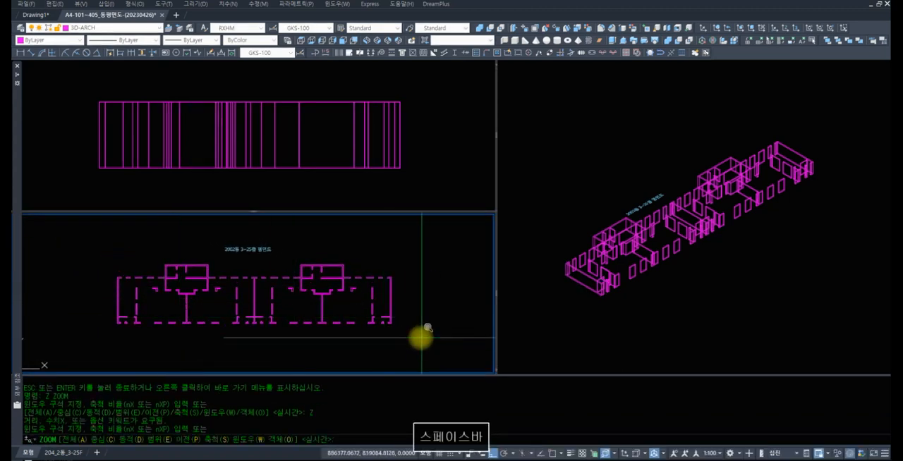
{"action": "left_click", "coordinate": [418, 361]}
{"action": "left_click", "coordinate": [96, 237]}
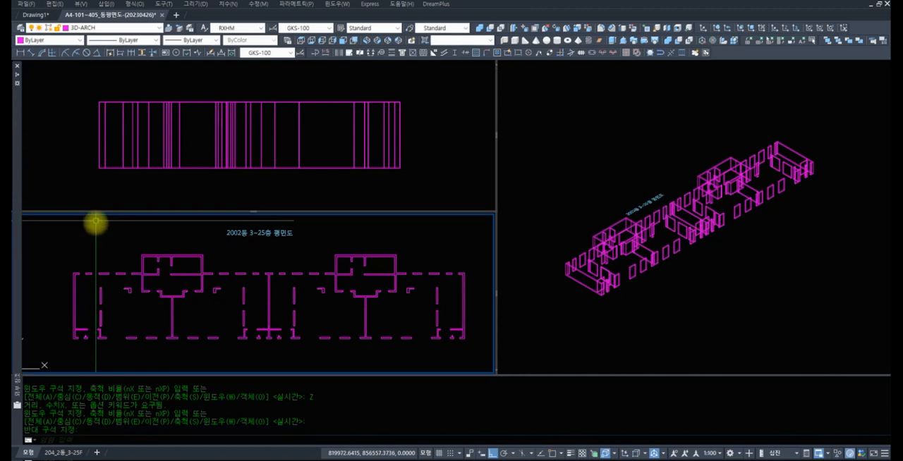
Start a polyline at the plan's upper-left outer wall corner and trace the upper exterior wall line to the first stair core
{"action": "type", "text": "z"}
{"action": "key", "text": "space"}
{"action": "type", "text": "z"}
{"action": "key", "text": "space"}
{"action": "left_click", "coordinate": [113, 298]}
{"action": "left_click", "coordinate": [54, 249]}
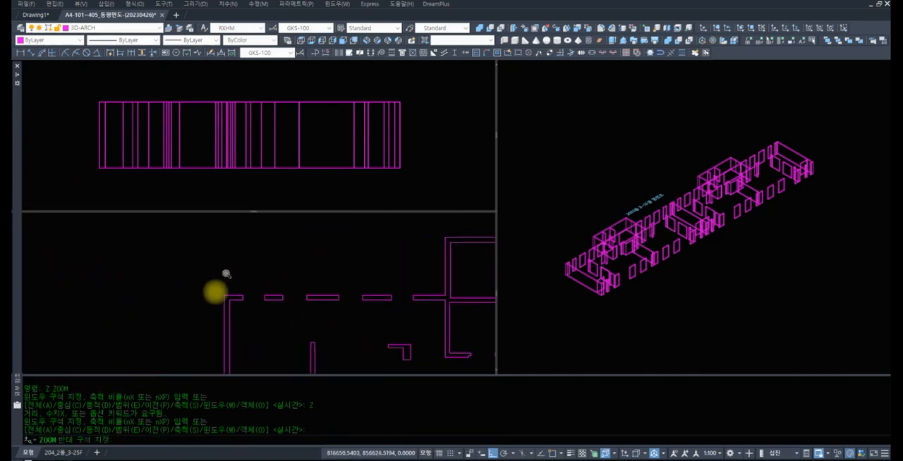
{"action": "type", "text": "pl"}
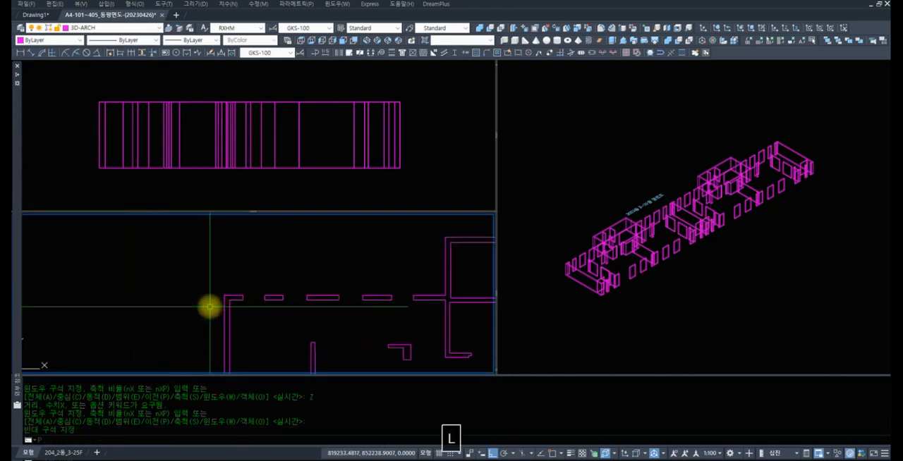
{"action": "key", "text": "space"}
{"action": "type", "text": "end"}
{"action": "key", "text": "space"}
{"action": "left_click", "coordinate": [224, 296]}
{"action": "type", "text": "en"}
{"action": "key", "text": "space"}
{"action": "left_click", "coordinate": [446, 296]}
Continue the polyline around the first stair core's projecting outer corners and back down to the upper exterior wall line
{"action": "type", "text": "en"}
{"action": "key", "text": "space"}
{"action": "left_click", "coordinate": [446, 238]}
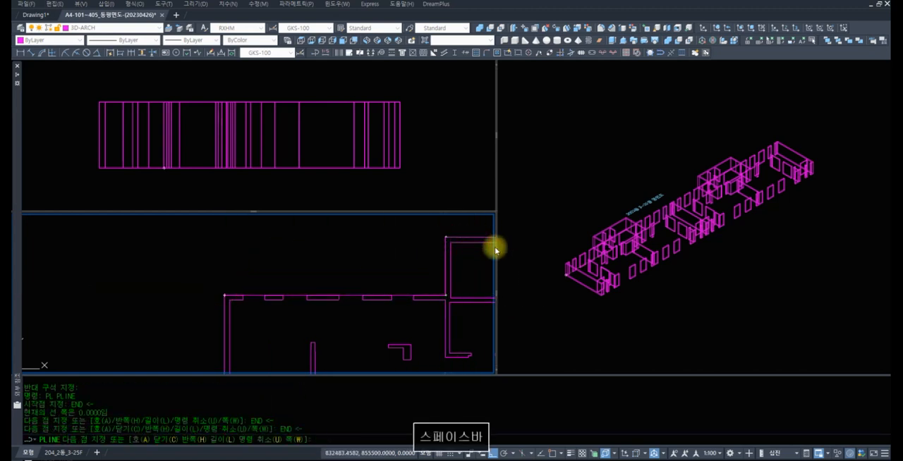
{"action": "scroll", "coordinate": [256, 256], "scroll_direction": "down", "scroll_amount": 5}
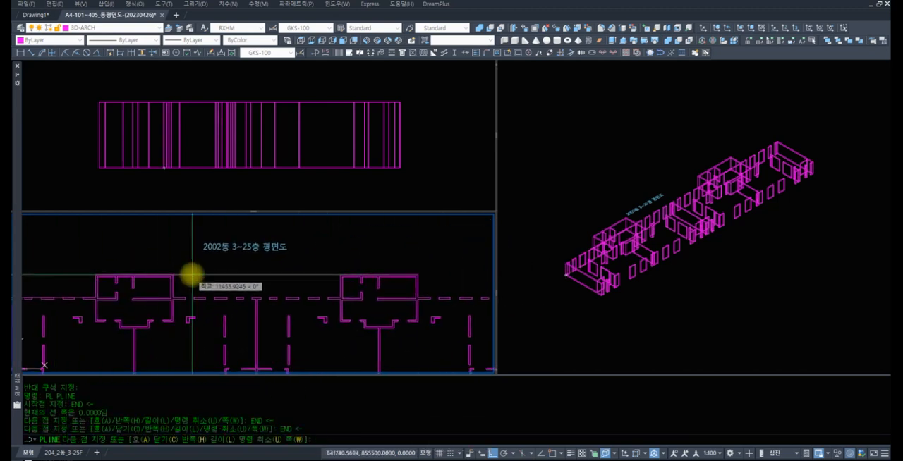
{"action": "type", "text": "end"}
{"action": "key", "text": "space"}
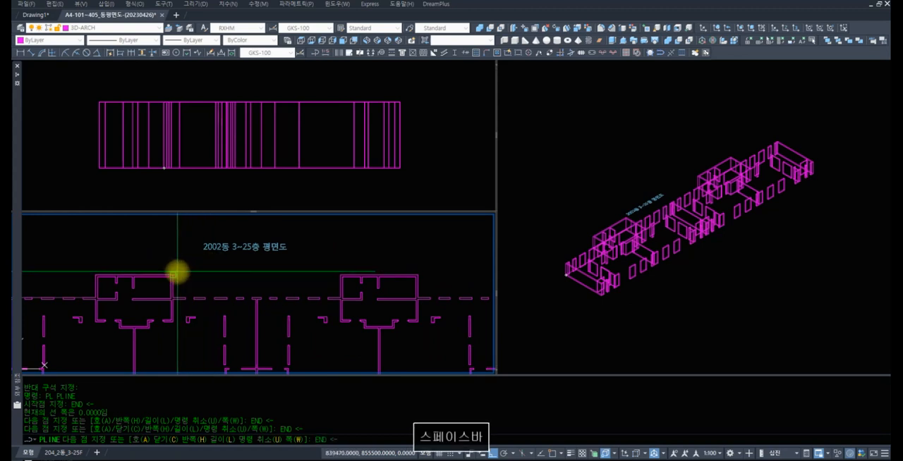
{"action": "left_click", "coordinate": [177, 275]}
{"action": "scroll", "coordinate": [174, 279], "scroll_direction": "up", "scroll_amount": 1}
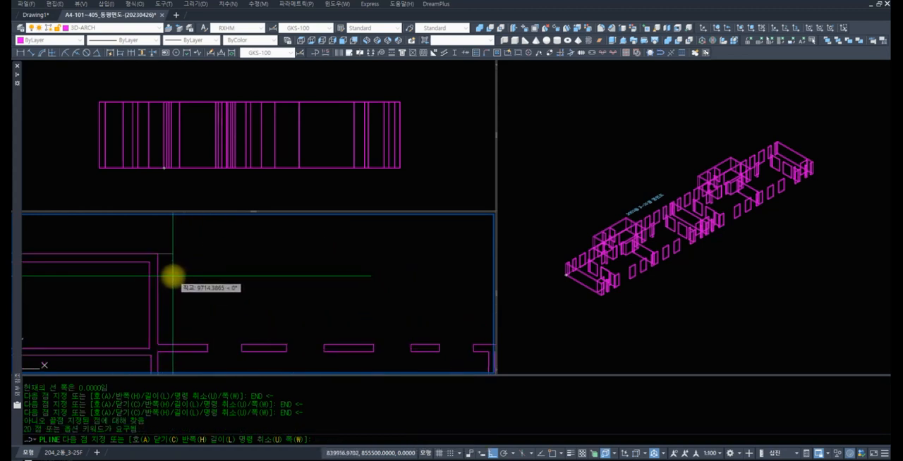
{"action": "type", "text": "ND"}
{"action": "key", "text": "space"}
{"action": "left_click", "coordinate": [158, 256]}
{"action": "type", "text": "END"}
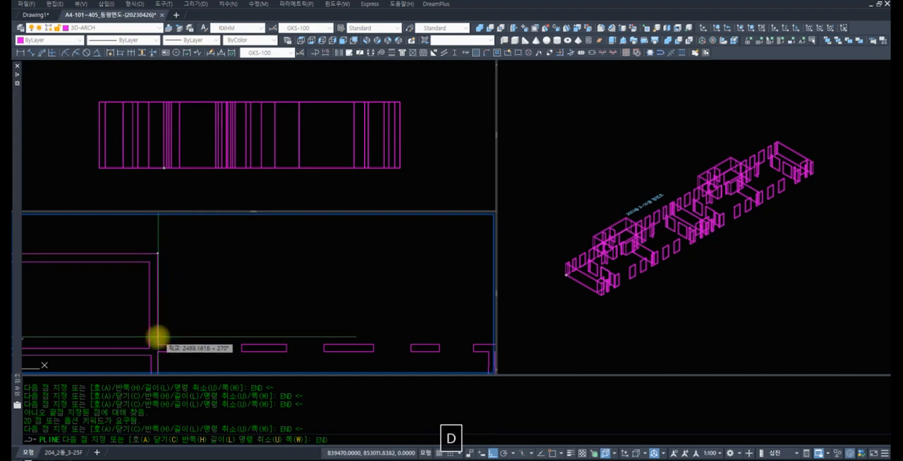
{"action": "key", "text": "space"}
{"action": "left_click", "coordinate": [160, 340]}
Extend the polyline along the upper exterior wall to the second stair core and trace around its projecting outer corners
{"action": "scroll", "coordinate": [336, 312], "scroll_direction": "down", "scroll_amount": 4}
{"action": "middle_click_drag", "start_coordinate": [303, 309], "coordinate": [124, 298]}
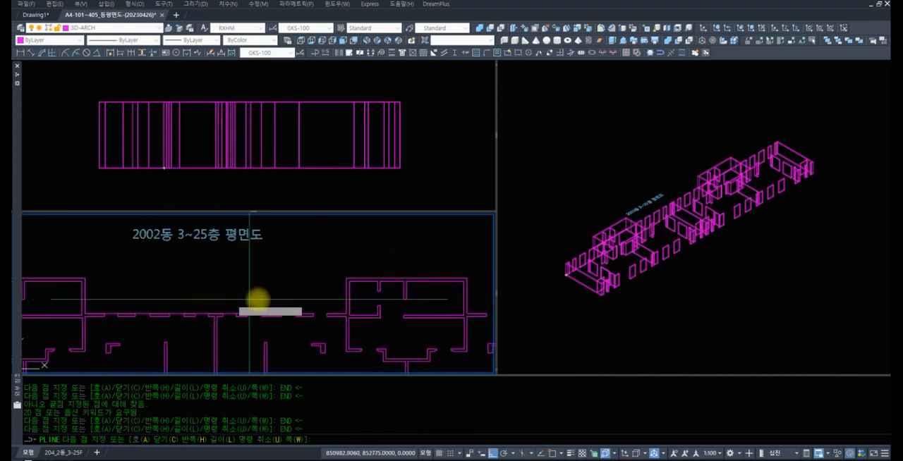
{"action": "left_click", "coordinate": [344, 312]}
{"action": "type", "text": "EEND"}
{"action": "key", "text": "space"}
{"action": "left_click", "coordinate": [468, 277]}
{"action": "type", "text": "END"}
{"action": "key", "text": "space"}
{"action": "left_click", "coordinate": [467, 311]}
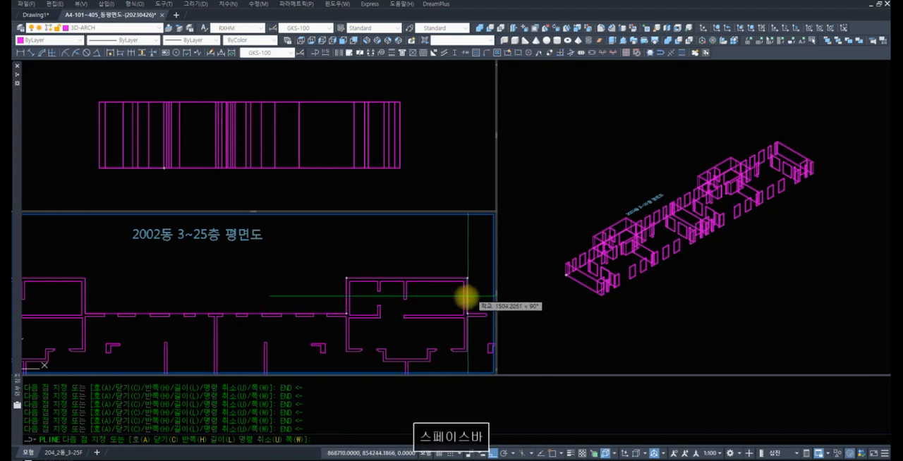
Carry the polyline on to the building's upper-right outer corner and down to its lower-right outer corner
{"action": "scroll", "coordinate": [470, 299], "scroll_direction": "down", "scroll_amount": 3}
{"action": "middle_click_drag", "start_coordinate": [470, 298], "coordinate": [233, 262]}
{"action": "left_click", "coordinate": [353, 275]}
{"action": "type", "text": "END"}
{"action": "key", "text": "space"}
{"action": "left_click", "coordinate": [348, 359]}
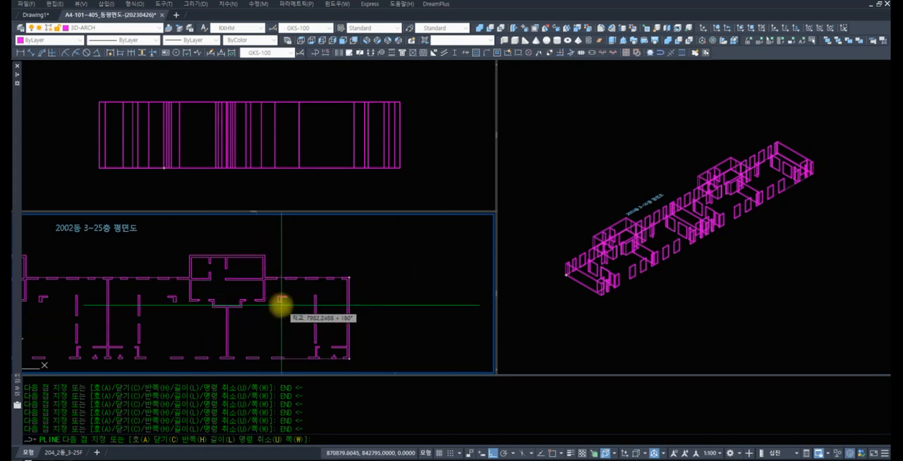
Run the polyline along the lower exterior wall line to the lower-left outer corner and close the outline
{"action": "scroll", "coordinate": [316, 326], "scroll_direction": "down", "scroll_amount": 4}
{"action": "scroll", "coordinate": [268, 323], "scroll_direction": "up", "scroll_amount": 7}
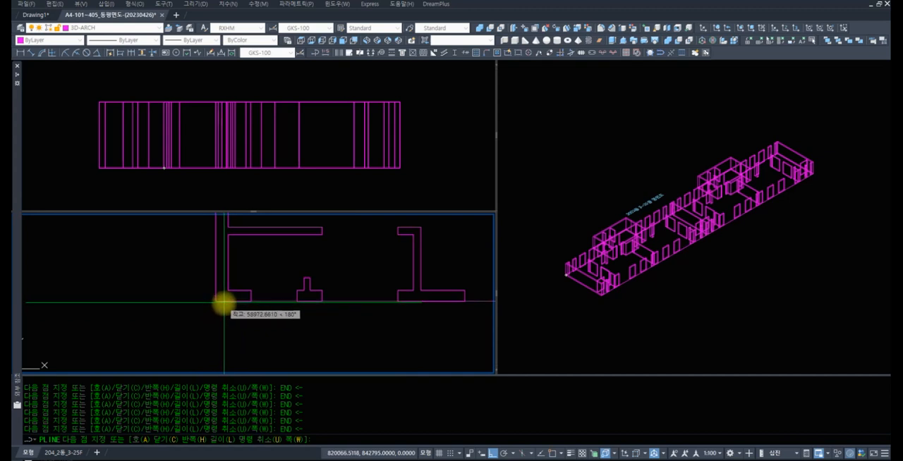
{"action": "type", "text": "END"}
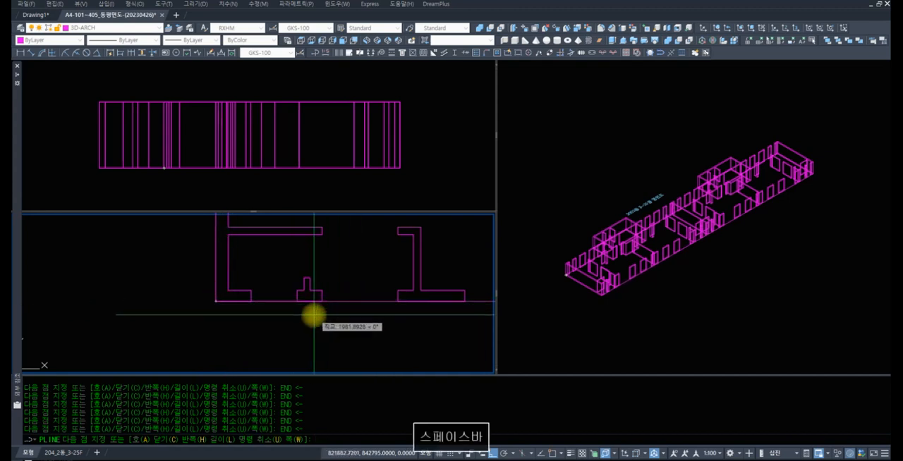
{"action": "scroll", "coordinate": [292, 306], "scroll_direction": "down", "scroll_amount": 4}
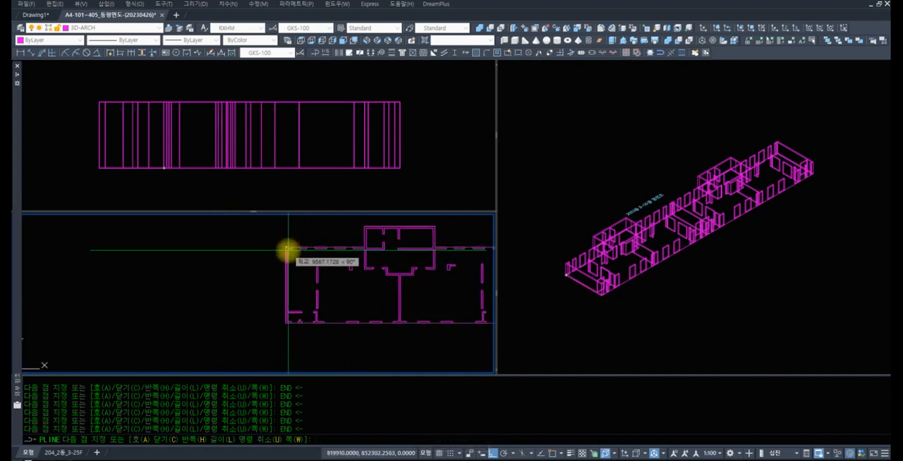
{"action": "type", "text": "c"}
{"action": "key", "text": "space"}
Extrude the closed building outline to a height of 210 as a solid floor slab
{"action": "type", "text": "z"}
{"action": "key", "text": "space"}
{"action": "left_click_drag", "start_coordinate": [345, 271], "coordinate": [315, 320]}
{"action": "key", "text": "space"}
{"action": "type", "text": "z"}
{"action": "key", "text": "space"}
{"action": "left_click", "coordinate": [307, 312]}
{"action": "scroll", "coordinate": [302, 311], "scroll_direction": "up", "scroll_amount": 2}
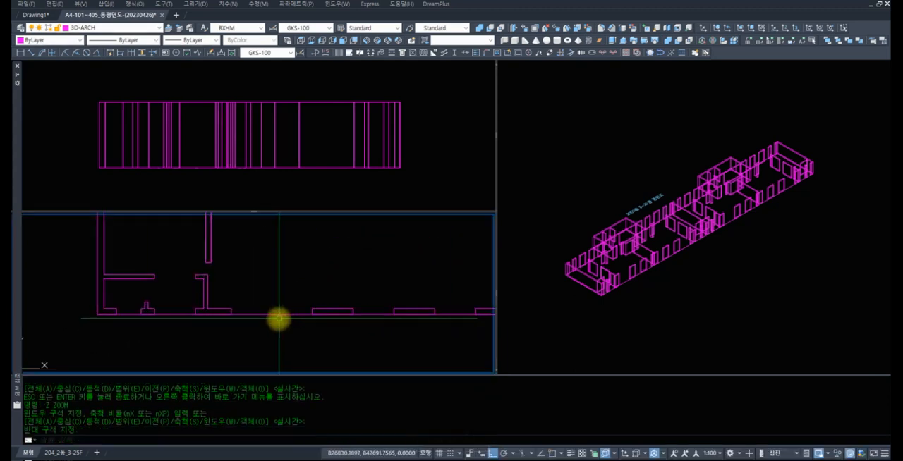
{"action": "left_click", "coordinate": [279, 314]}
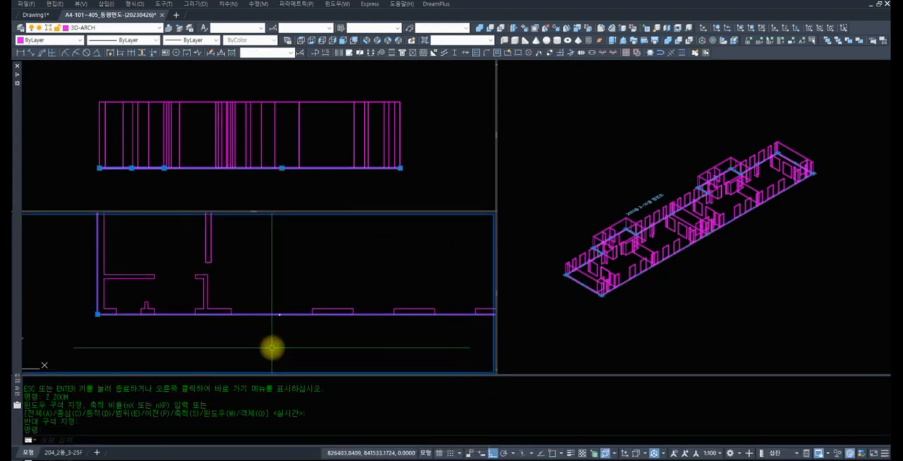
{"action": "left_click", "coordinate": [612, 41]}
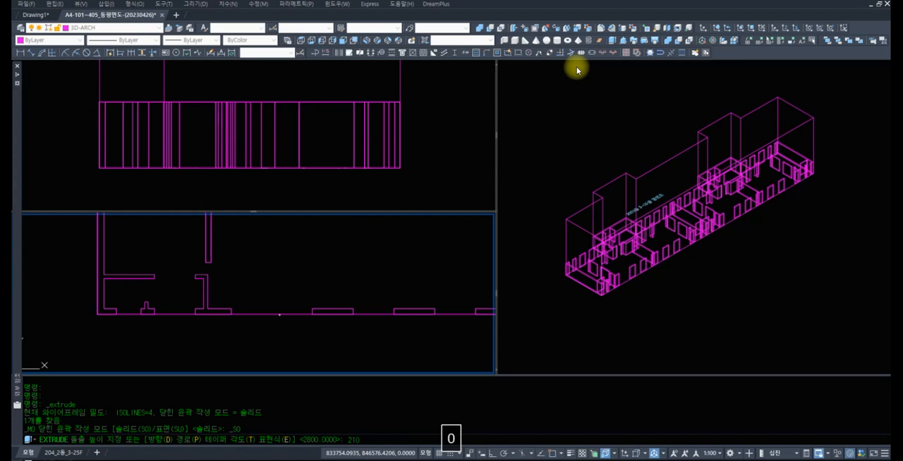
{"action": "key", "text": "Return"}
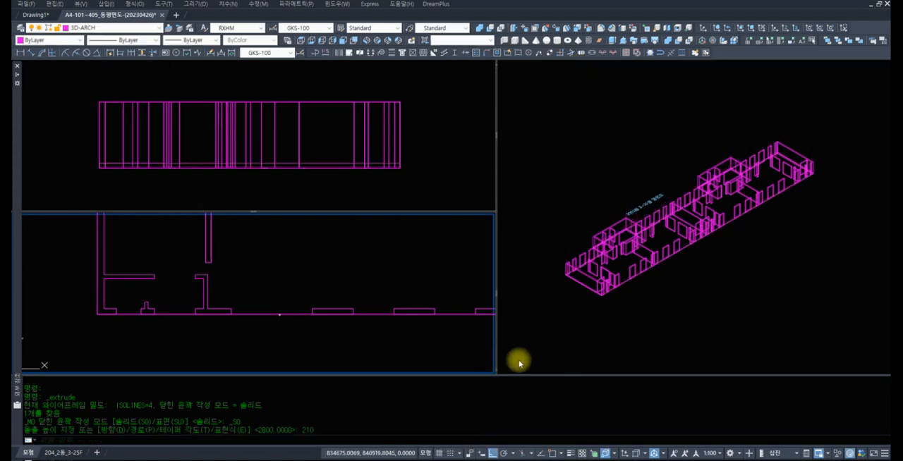
Examine the floor slab and the wall bases at the building's near corner in the isometric view
{"action": "left_click", "coordinate": [651, 308]}
{"action": "type", "text": "z"}
{"action": "key", "text": "space"}
{"action": "scroll", "coordinate": [584, 268], "scroll_direction": "up", "scroll_amount": 5}
{"action": "left_click", "coordinate": [660, 261]}
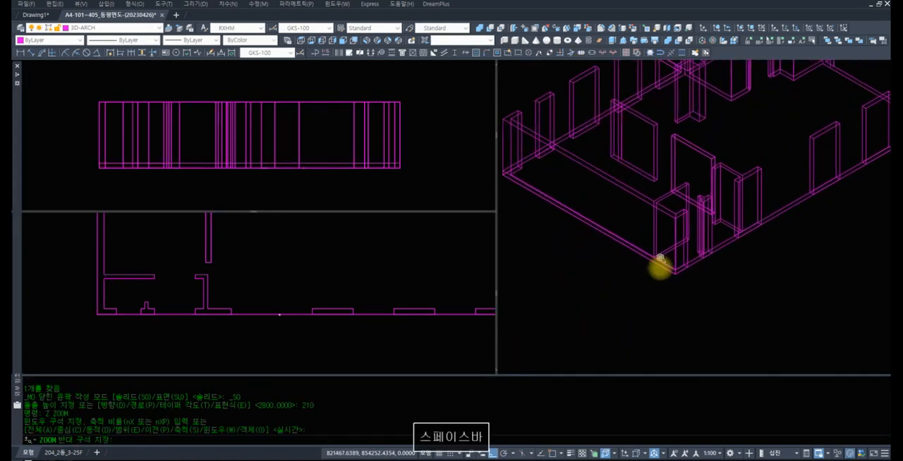
{"action": "type", "text": "z"}
{"action": "key", "text": "space"}
{"action": "key", "text": "space"}
{"action": "left_click_drag", "start_coordinate": [846, 179], "coordinate": [804, 244]}
{"action": "key", "text": "space"}
{"action": "type", "text": "z z"}
{"action": "key", "text": "space"}
{"action": "left_click", "coordinate": [847, 274]}
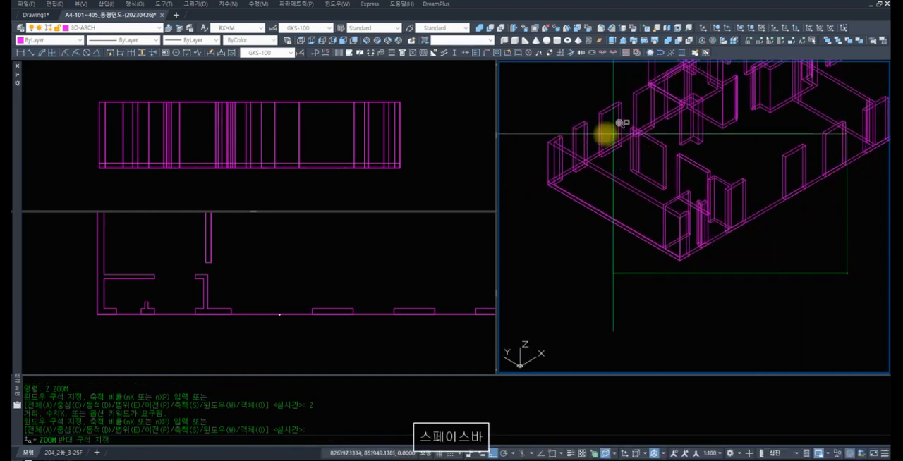
{"action": "left_click", "coordinate": [639, 140]}
{"action": "type", "text": "p"}
{"action": "key", "text": "space"}
{"action": "left_click_drag", "start_coordinate": [709, 230], "coordinate": [757, 273]}
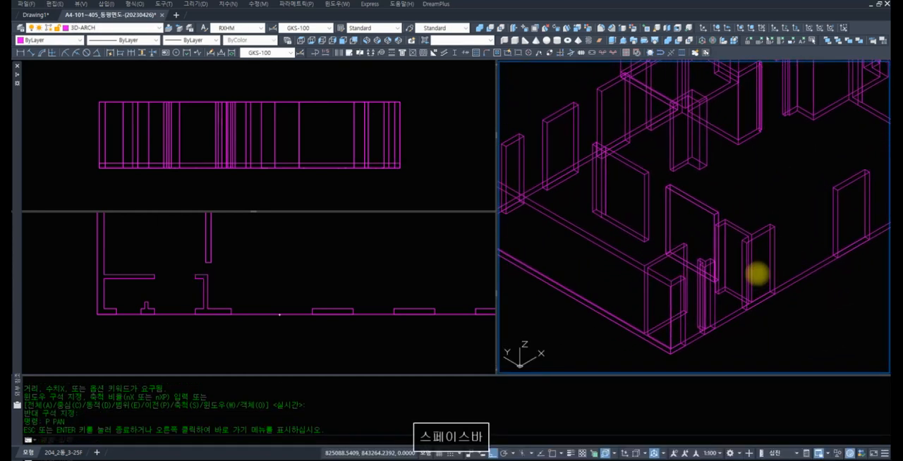
Check the slab and walls in the isometric view with hidden lines removed using HIDE
{"action": "type", "text": "h"}
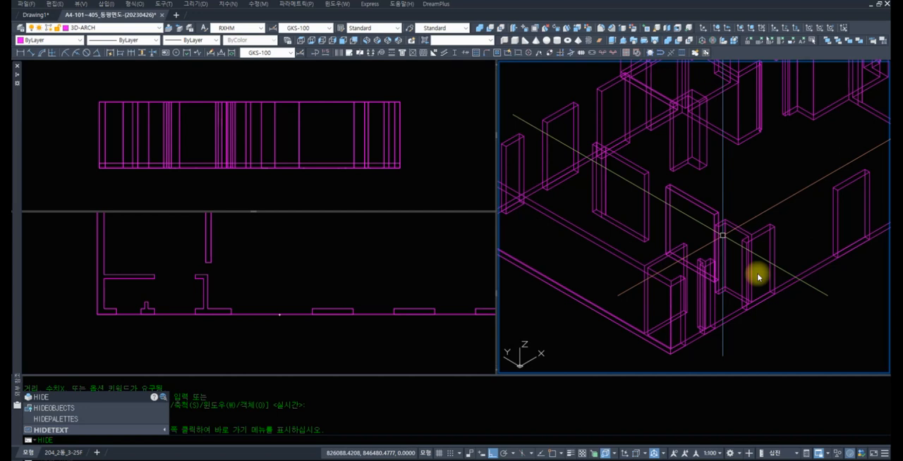
{"action": "key", "text": "Return"}
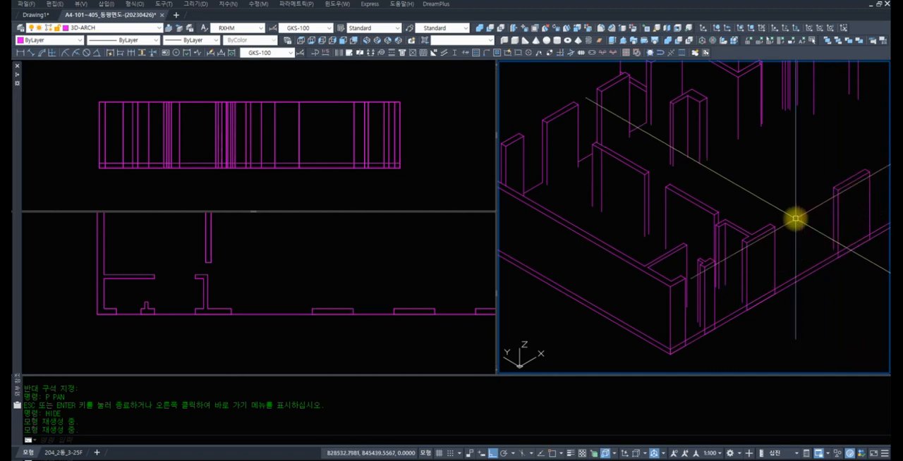
{"action": "key", "text": "Escape"}
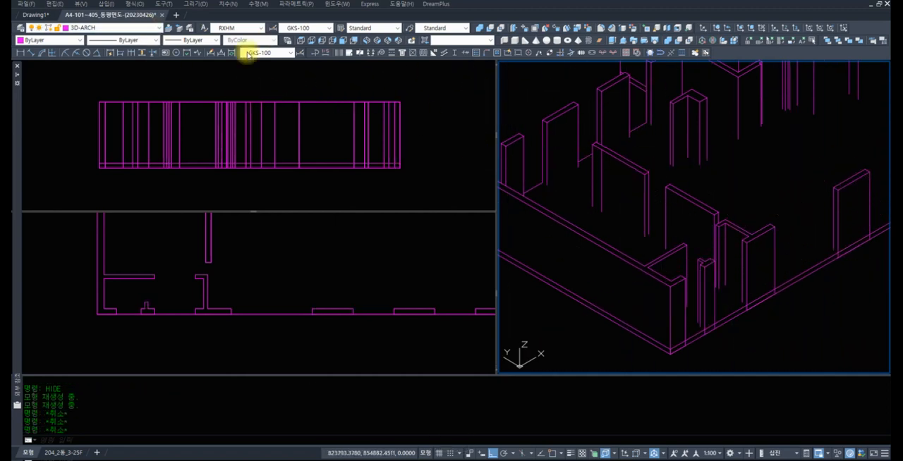
Shade the isometric view with the Realistic visual style, and switch it to the Conceptual style
{"action": "left_click", "coordinate": [83, 4]}
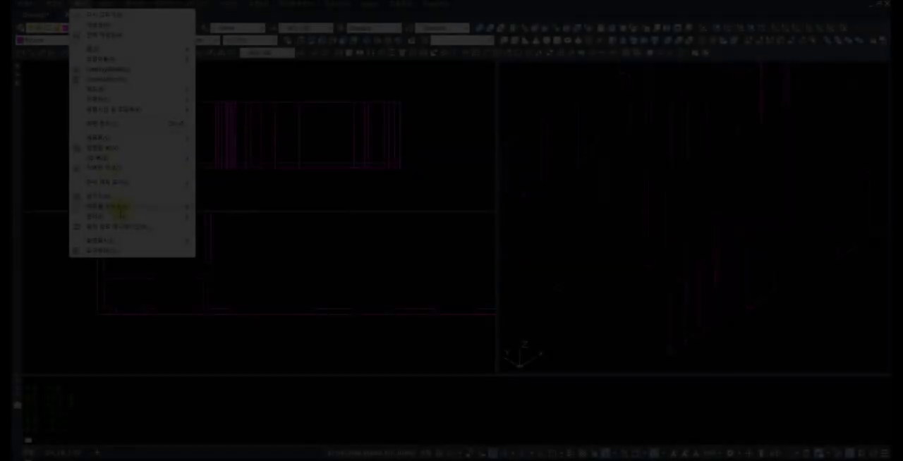
{"action": "mouse_move", "coordinate": [138, 209]}
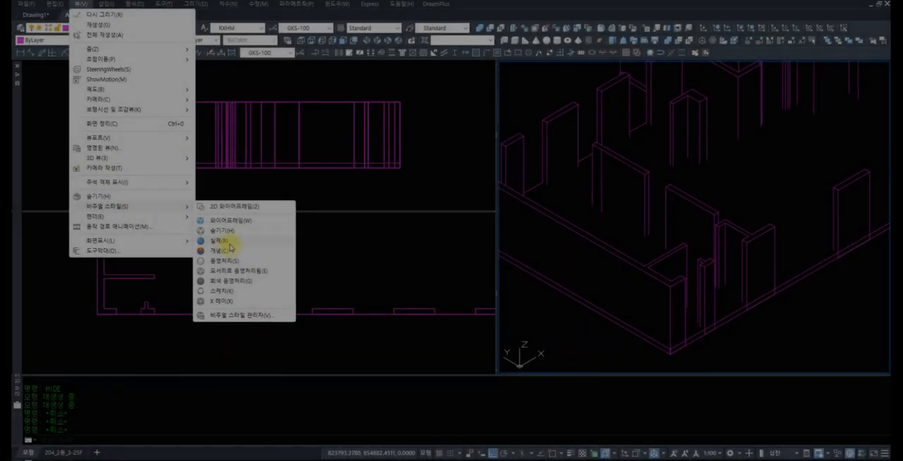
{"action": "left_click", "coordinate": [233, 244]}
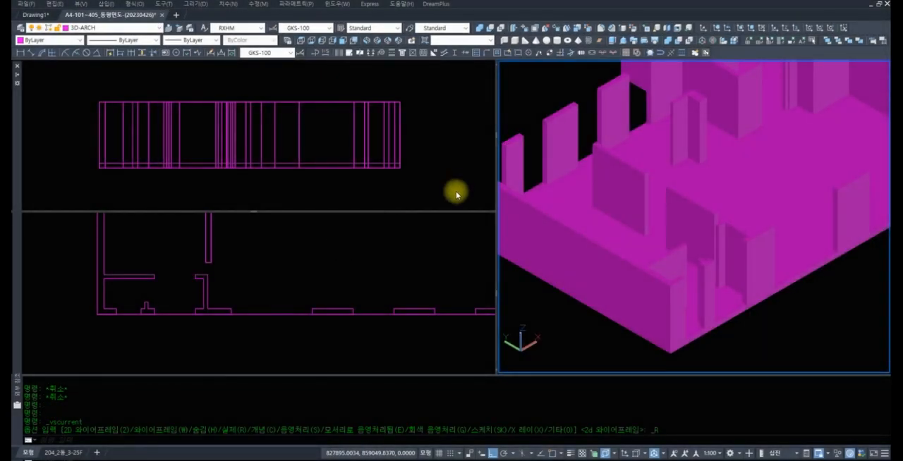
{"action": "left_click", "coordinate": [74, 4]}
{"action": "mouse_move", "coordinate": [105, 206]}
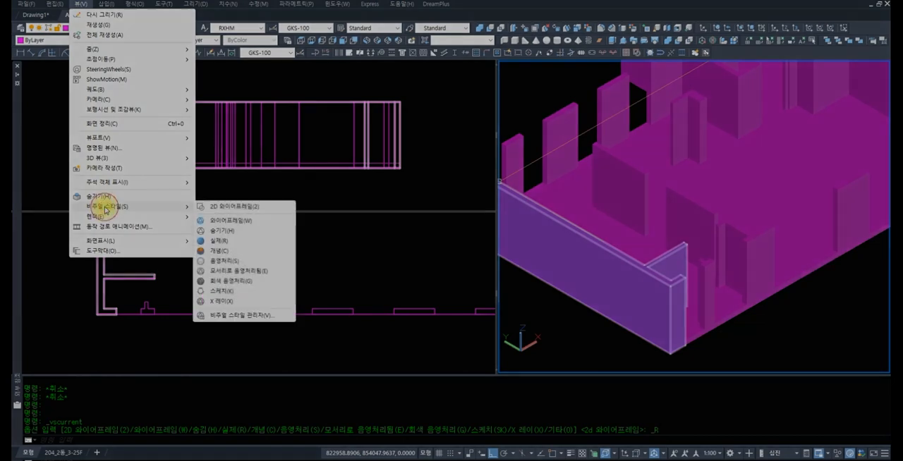
{"action": "left_click", "coordinate": [220, 250]}
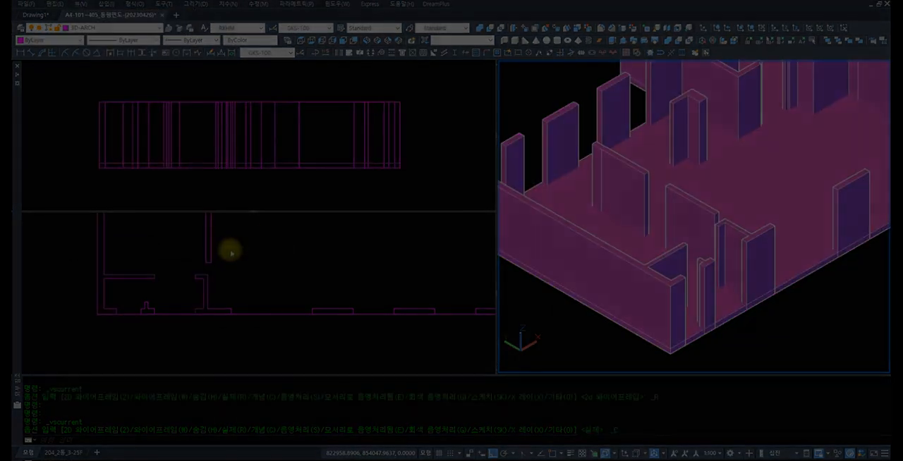